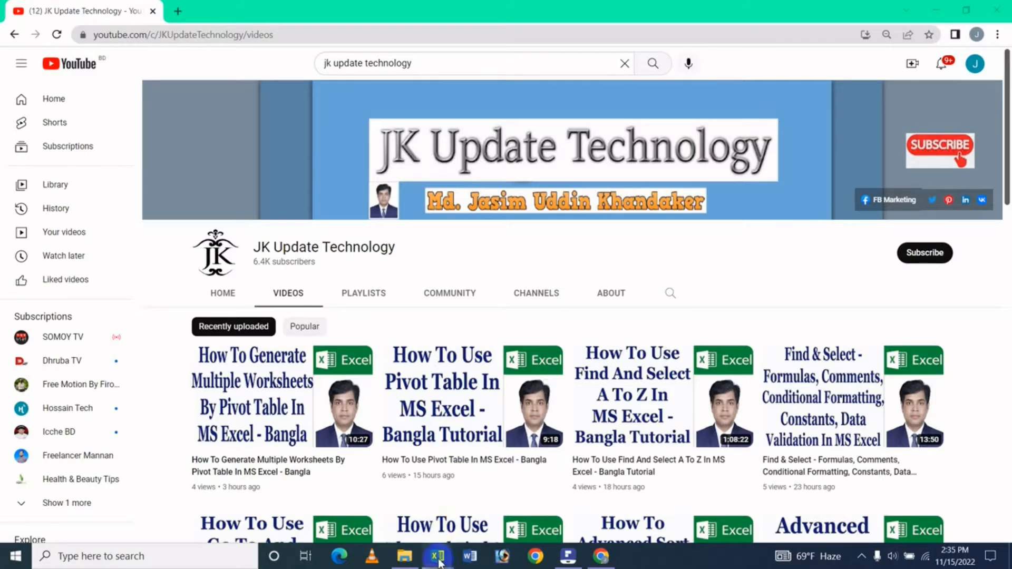
Switch to the Employee Sales Report workbook in Excel and select cell C8 inside the pivot table on Sheet5
{"action": "mouse_move", "coordinate": [438, 556]}
{"action": "left_click", "coordinate": [514, 503]}
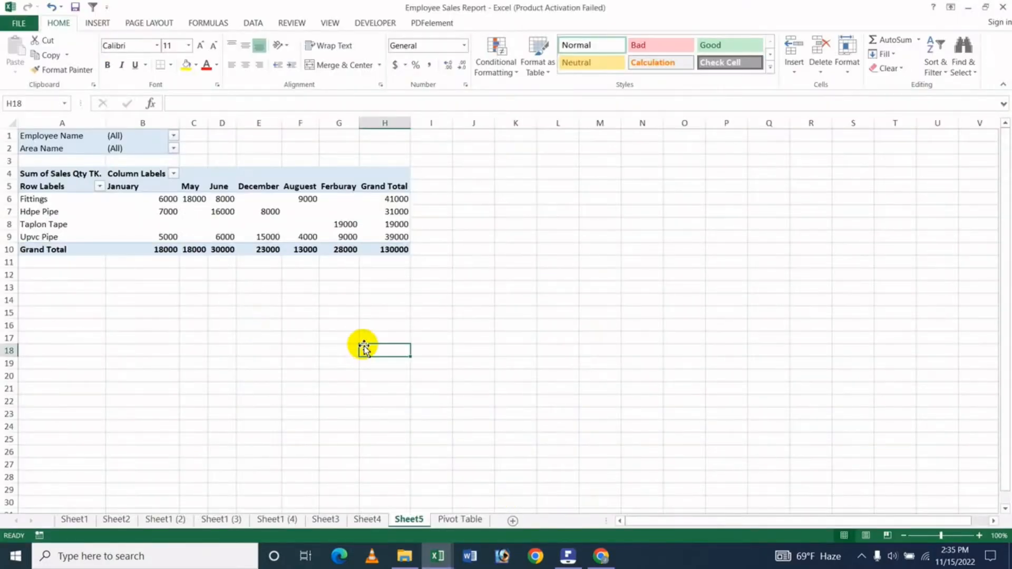
{"action": "left_click", "coordinate": [363, 324]}
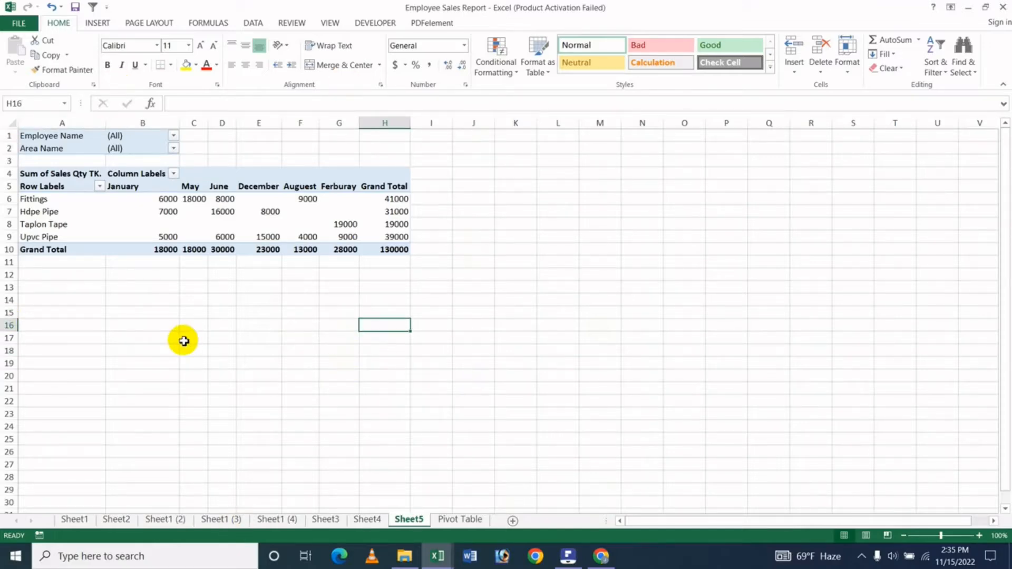
{"action": "left_click", "coordinate": [599, 557]}
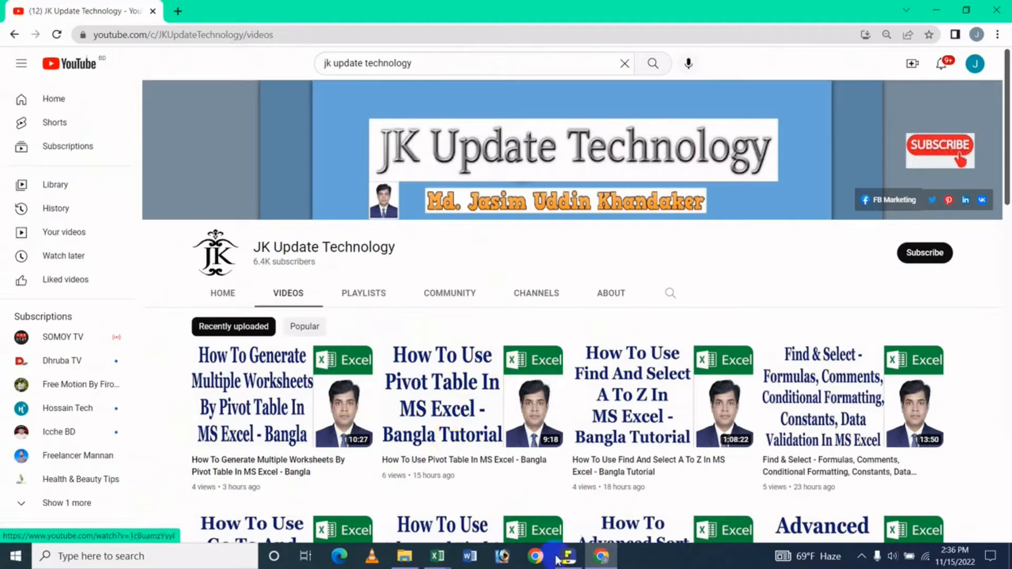
{"action": "mouse_move", "coordinate": [437, 556]}
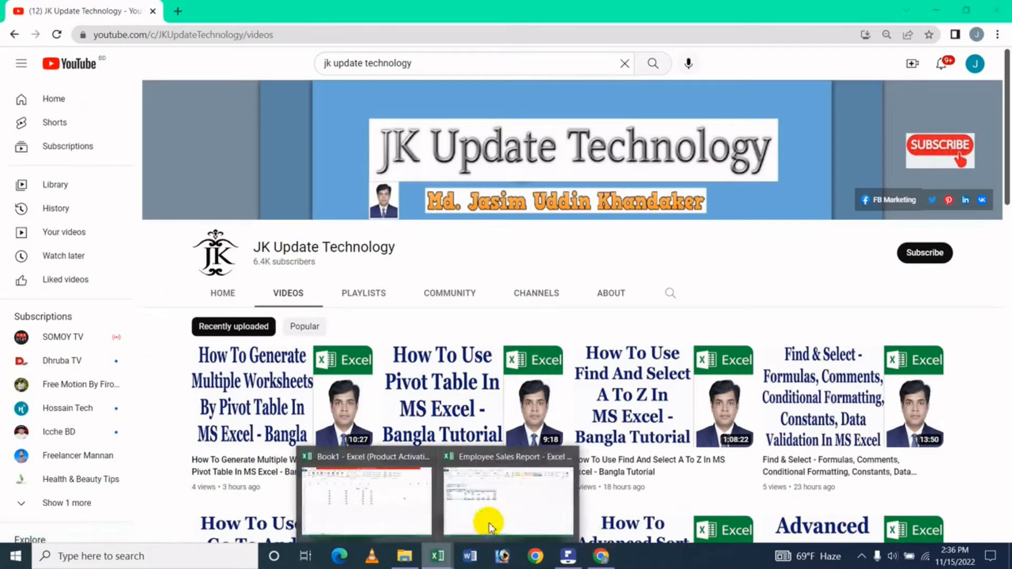
{"action": "left_click", "coordinate": [502, 511]}
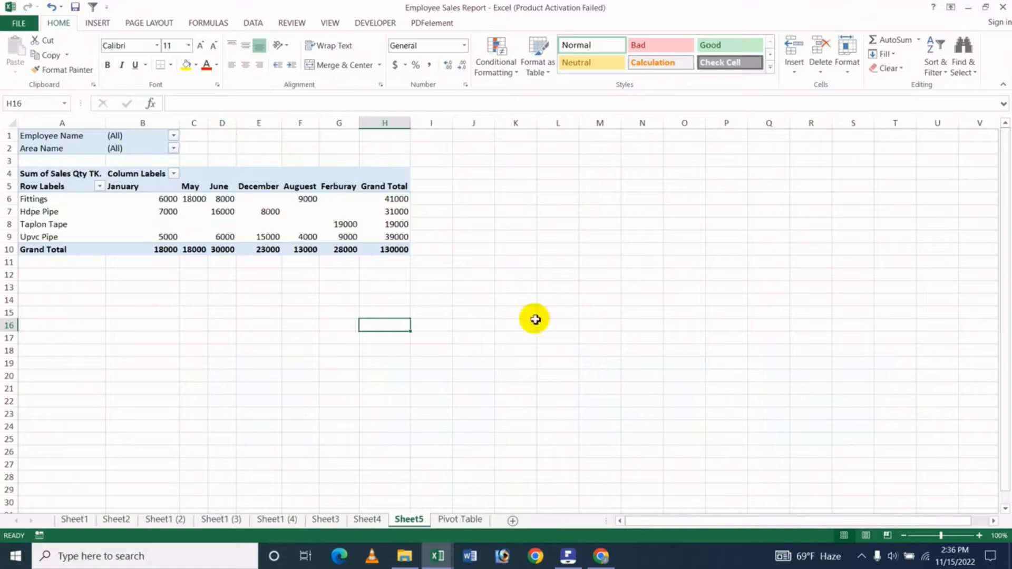
{"action": "mouse_move", "coordinate": [196, 211]}
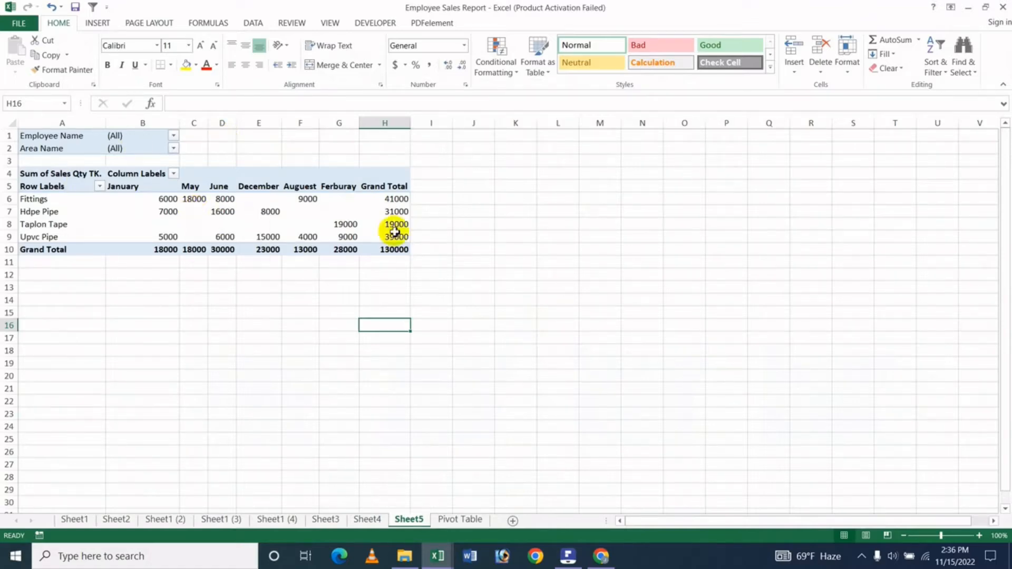
{"action": "mouse_move", "coordinate": [271, 215]}
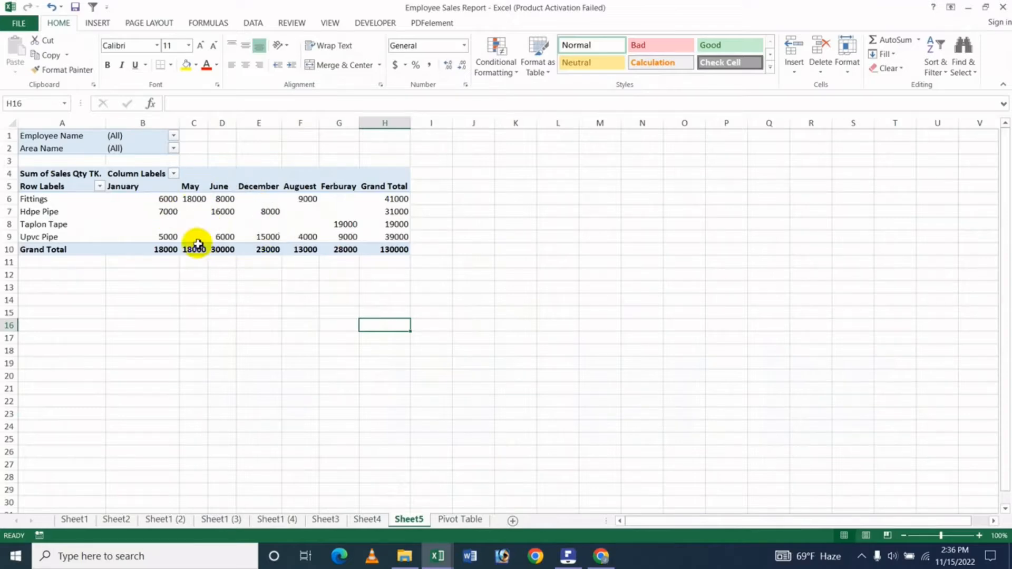
{"action": "left_click", "coordinate": [193, 223]}
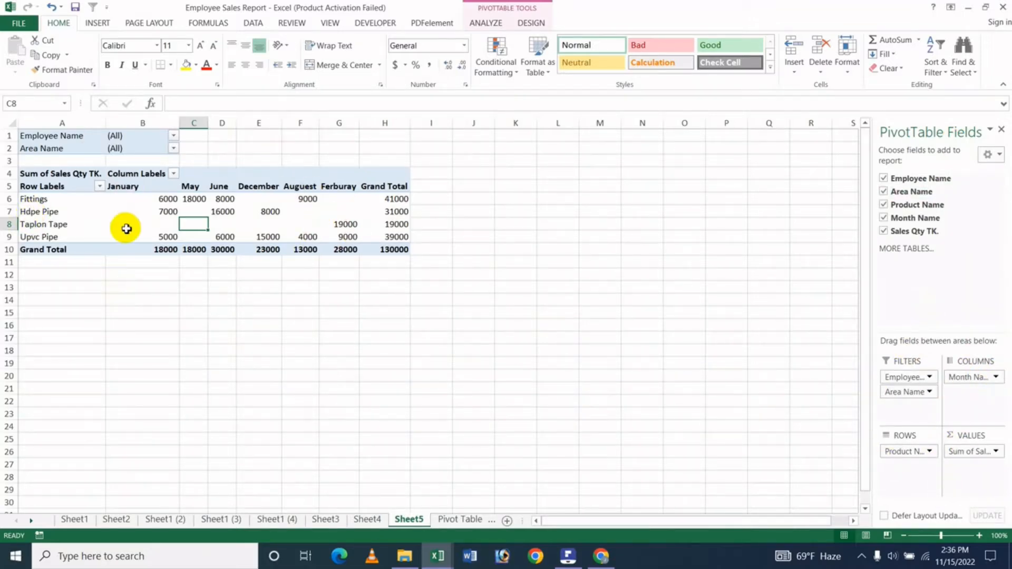
{"action": "mouse_move", "coordinate": [126, 228]}
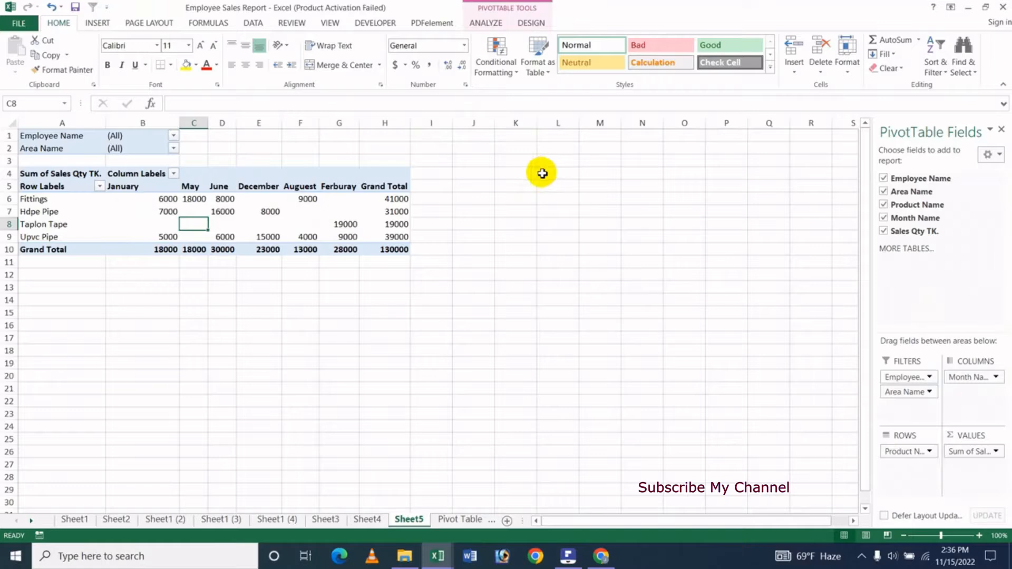
Review the Show Report Filter Pages choices for the pivot table and close them without generating any pages
{"action": "left_click", "coordinate": [482, 23]}
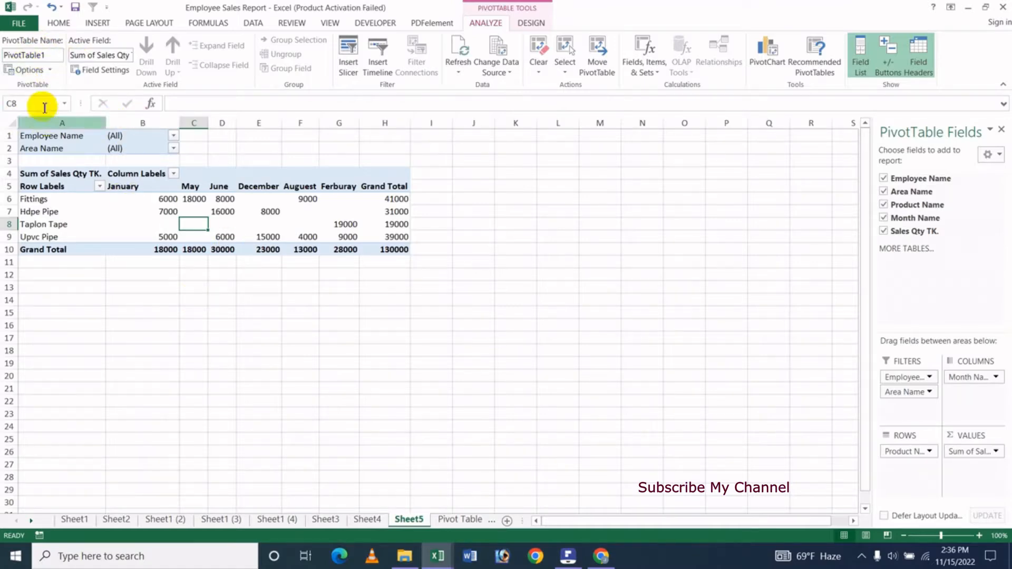
{"action": "left_click", "coordinate": [52, 74]}
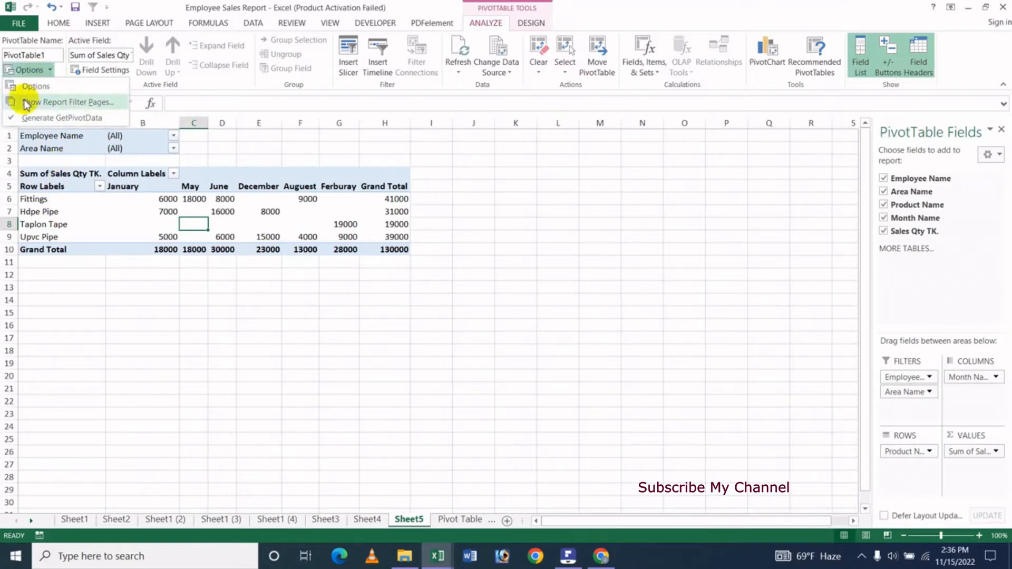
{"action": "left_click", "coordinate": [95, 102]}
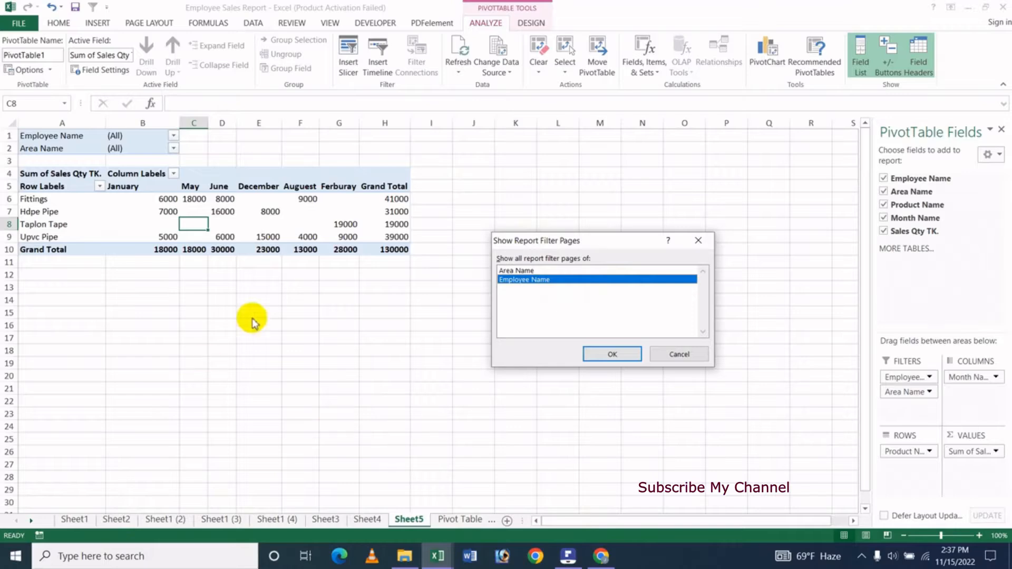
{"action": "left_click", "coordinate": [601, 556]}
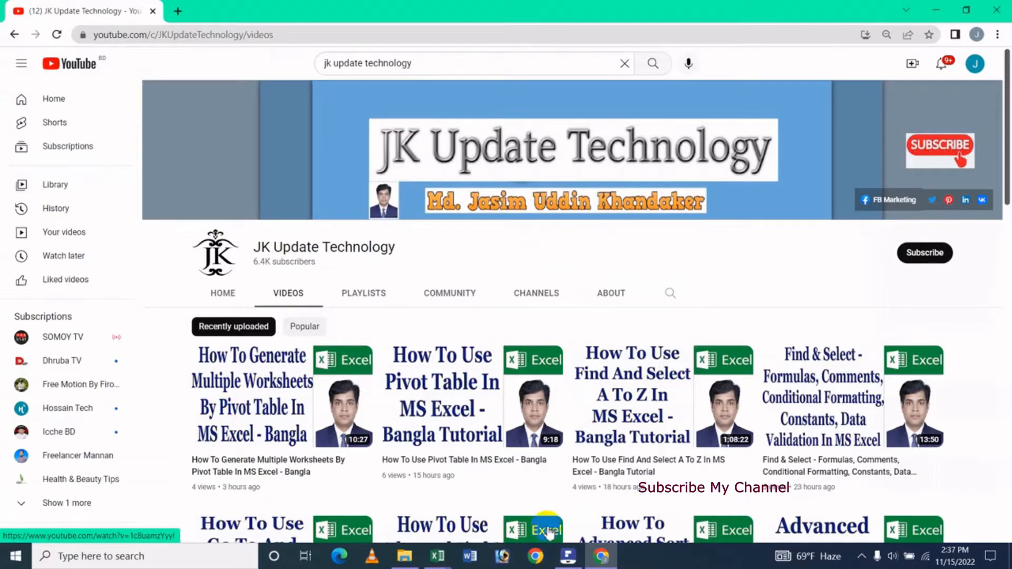
{"action": "left_click", "coordinate": [452, 559]}
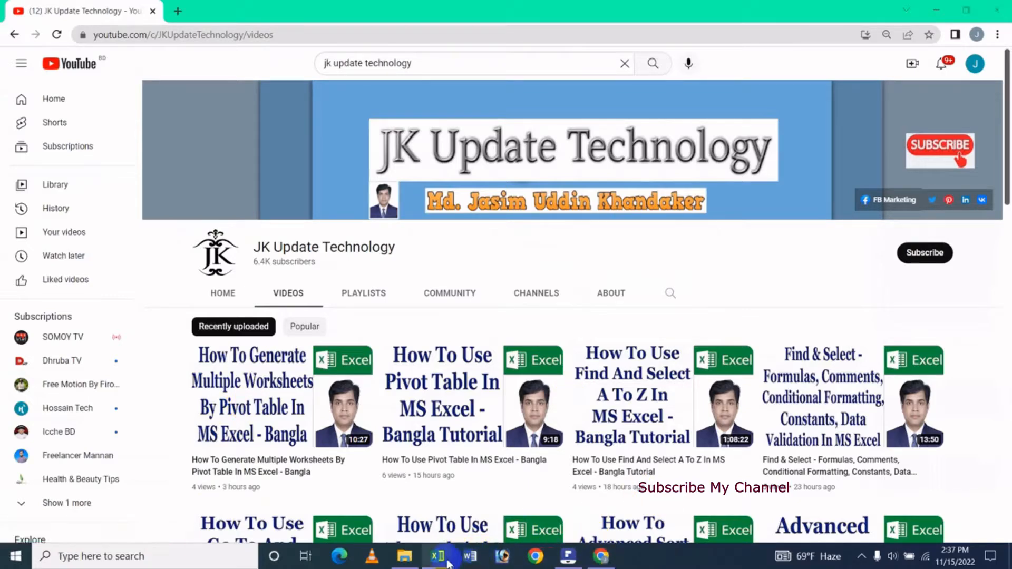
{"action": "left_click", "coordinate": [493, 513]}
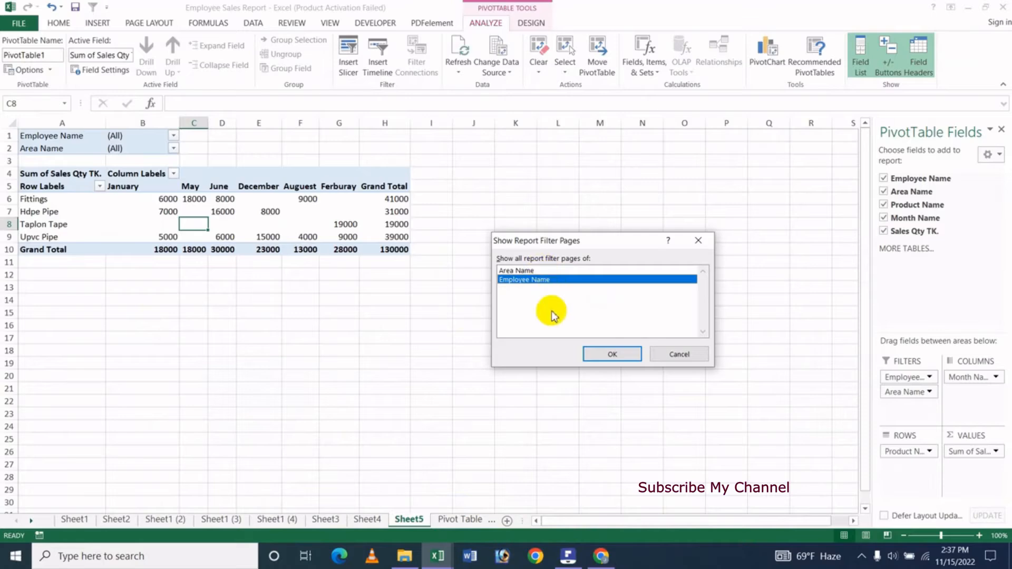
{"action": "left_click", "coordinate": [676, 357]}
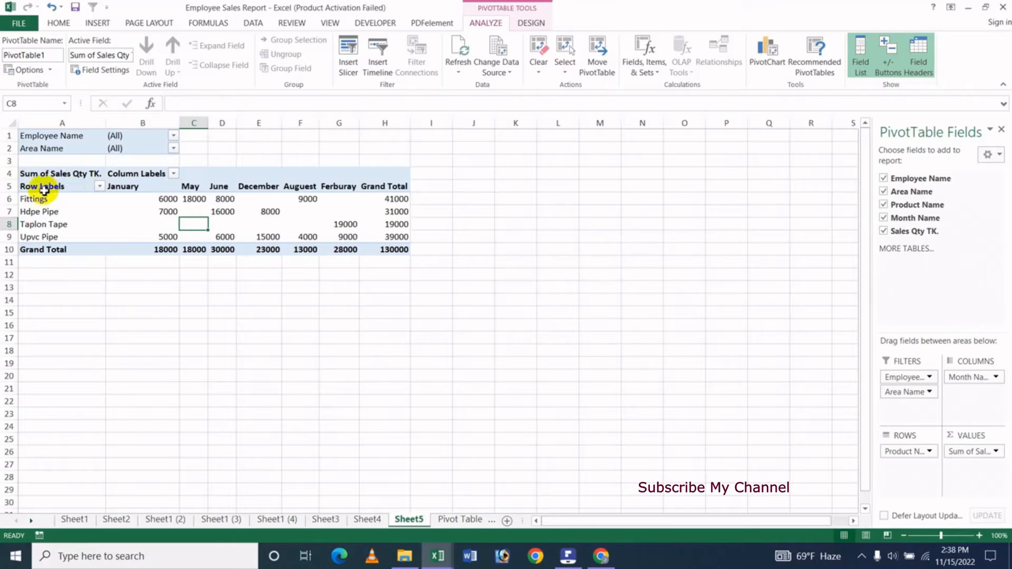
Summarize the pivot table's Sales Qty TK. value field by Count
{"action": "left_click", "coordinate": [93, 73]}
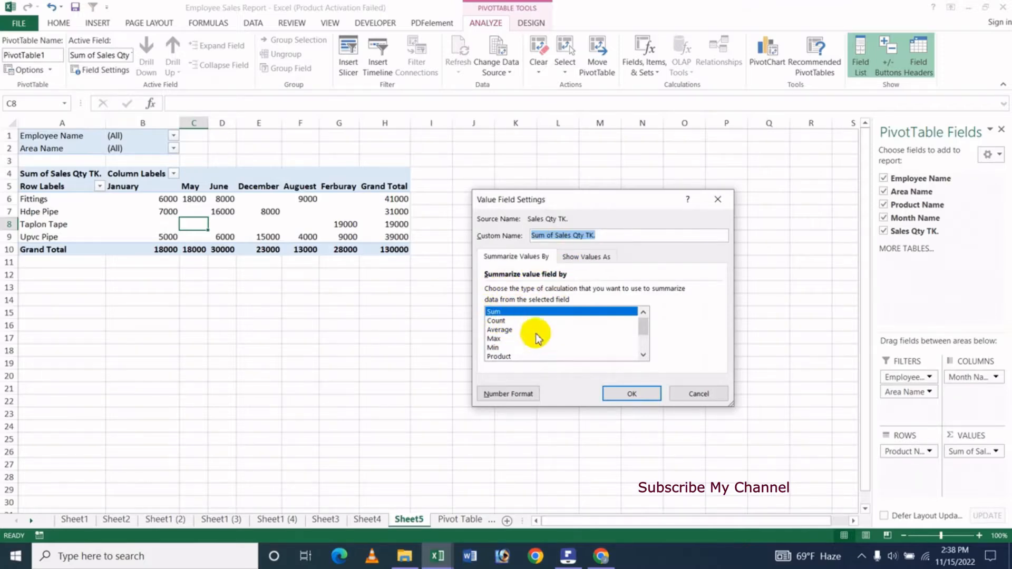
{"action": "left_click", "coordinate": [504, 323]}
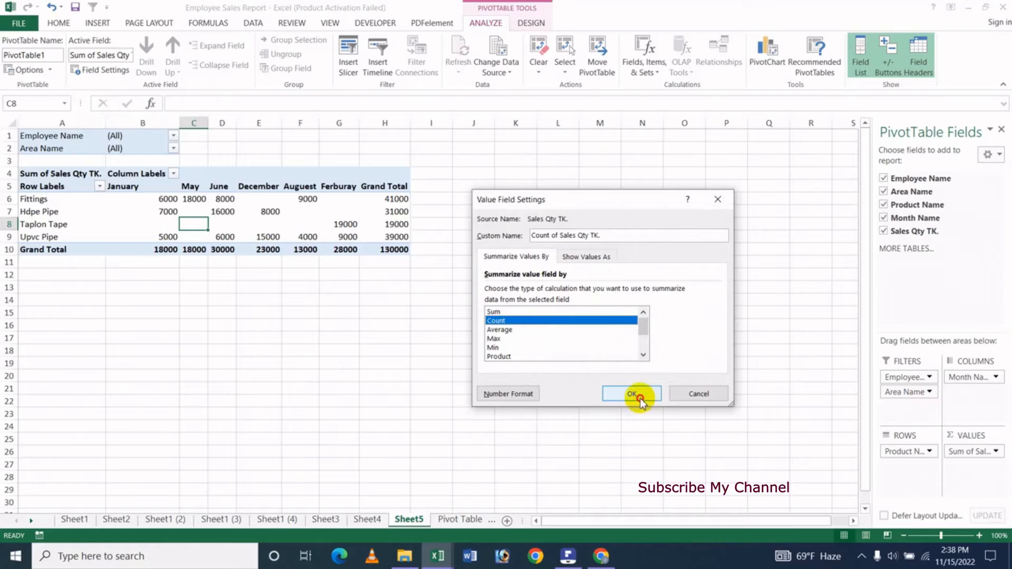
{"action": "left_click", "coordinate": [638, 398]}
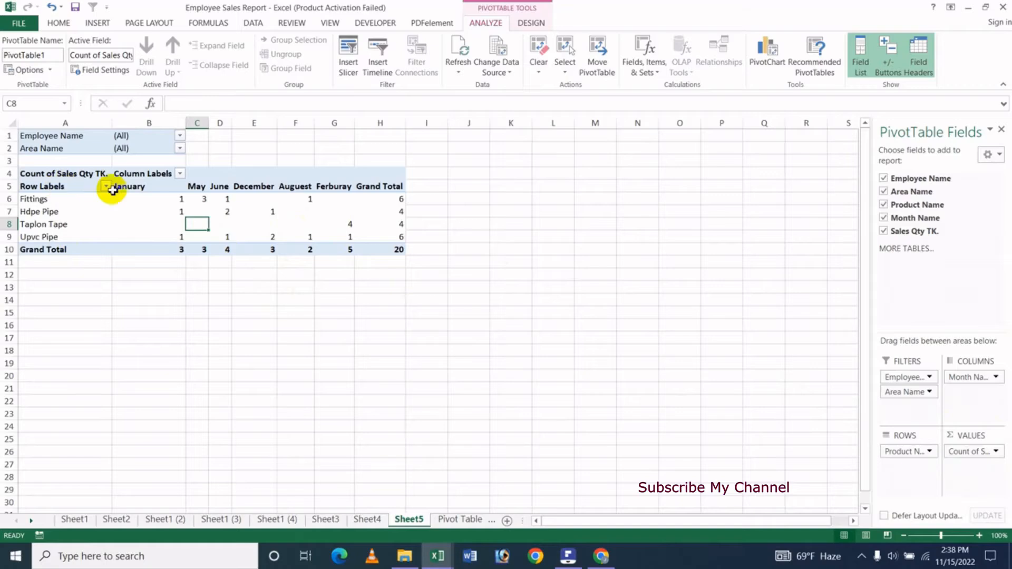
Change the Sales Qty TK. value field's calculation in the pivot table to Average
{"action": "left_click", "coordinate": [117, 74]}
{"action": "left_click", "coordinate": [503, 329]}
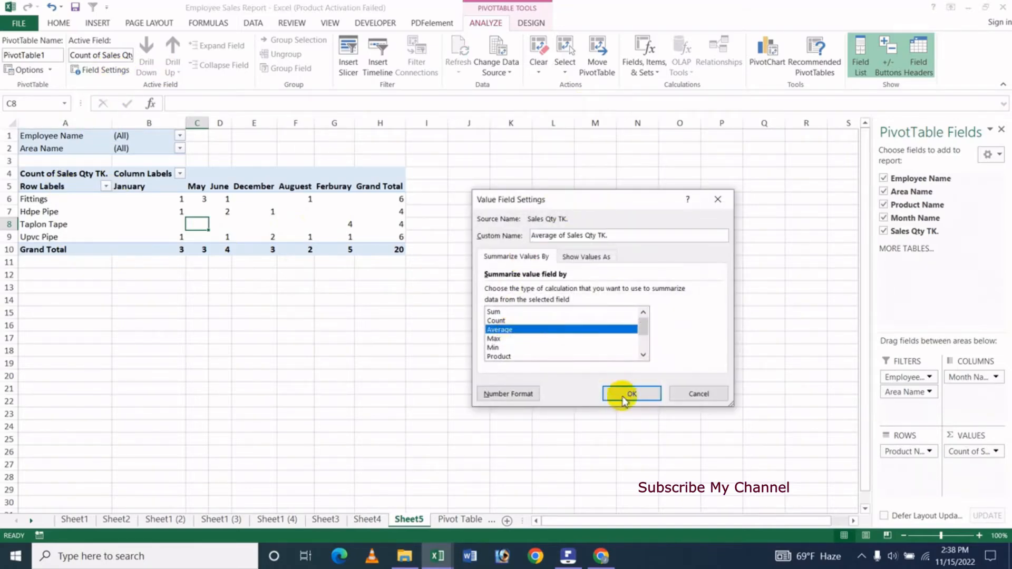
{"action": "left_click", "coordinate": [624, 399]}
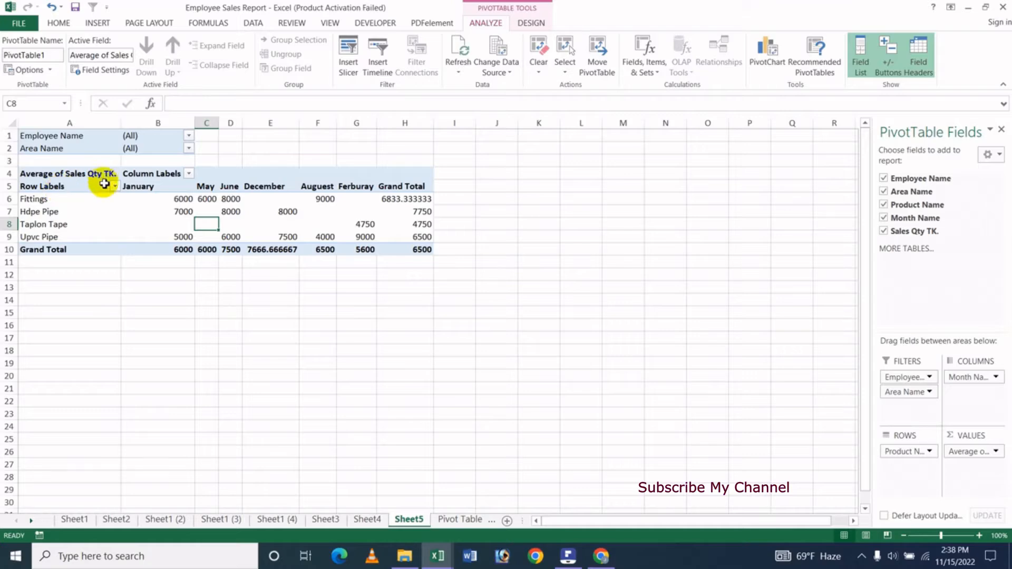
Set the Sales Qty TK. value field back to being summarized by Sum
{"action": "left_click", "coordinate": [103, 70]}
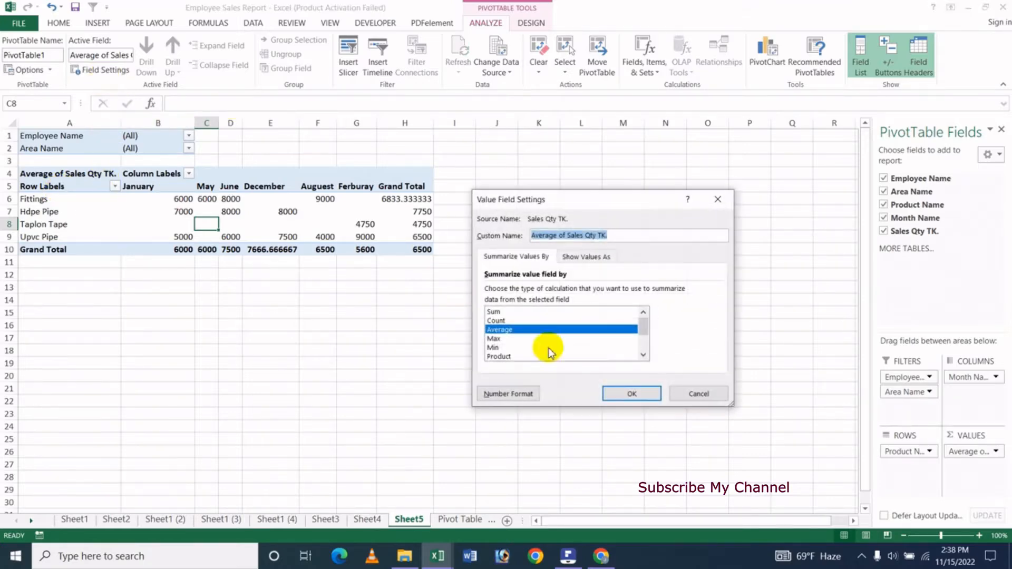
{"action": "left_click", "coordinate": [494, 312]}
{"action": "left_click", "coordinate": [631, 395]}
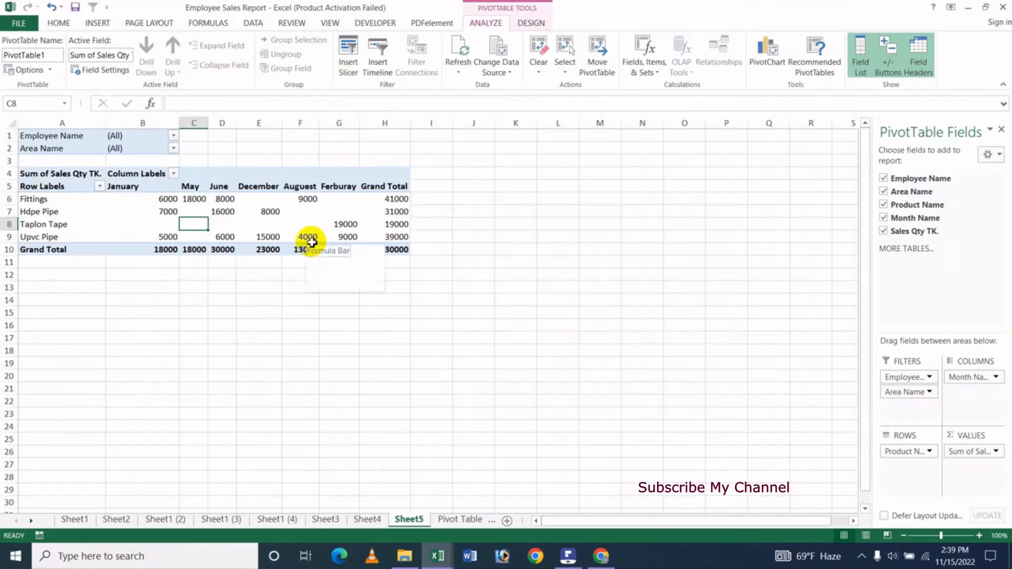
Insert an Area Name slicer for the pivot table and place it on the empty cells to the table's right
{"action": "mouse_move", "coordinate": [312, 242]}
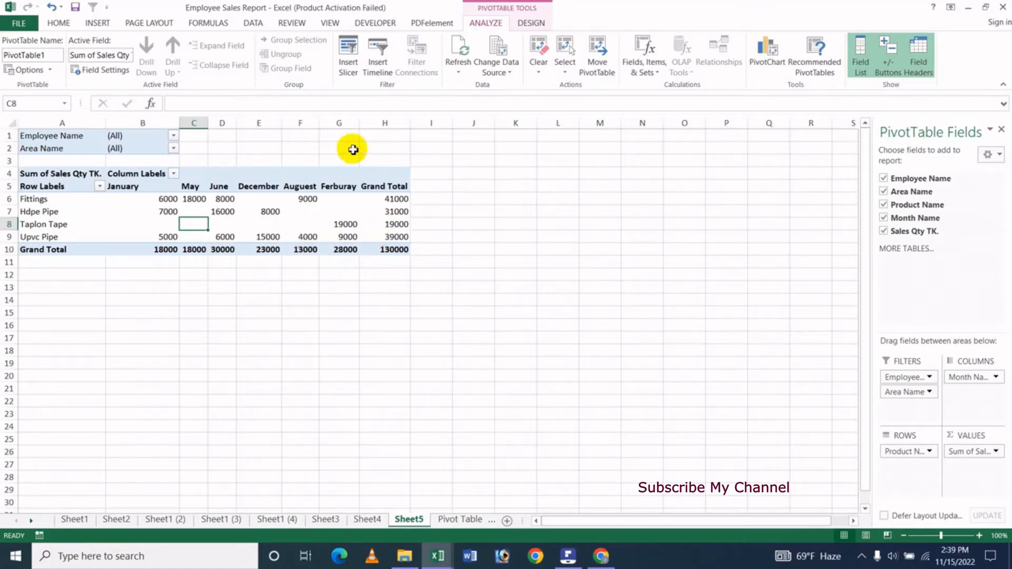
{"action": "left_click", "coordinate": [345, 64]}
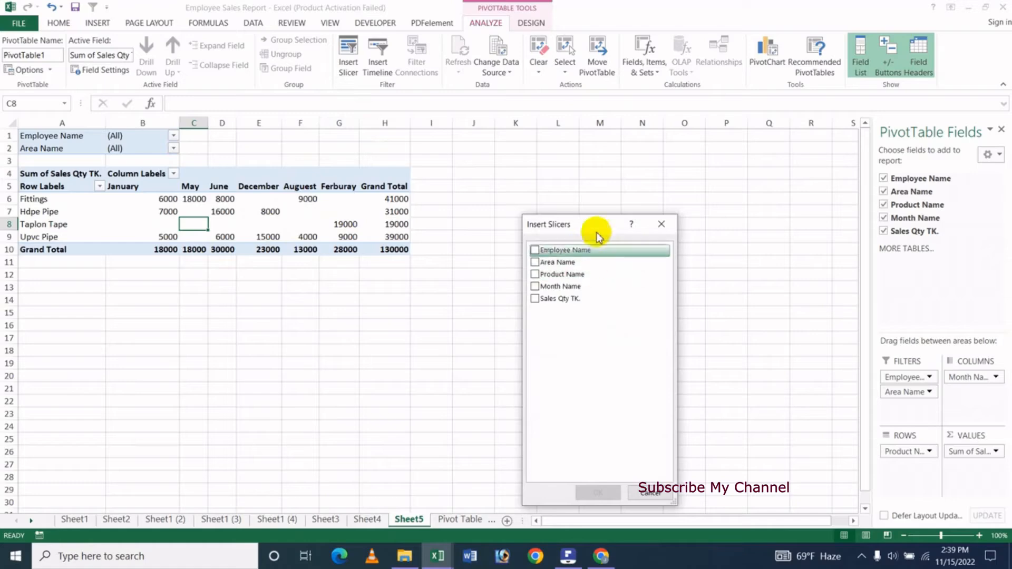
{"action": "left_click_drag", "start_coordinate": [593, 224], "coordinate": [589, 203]}
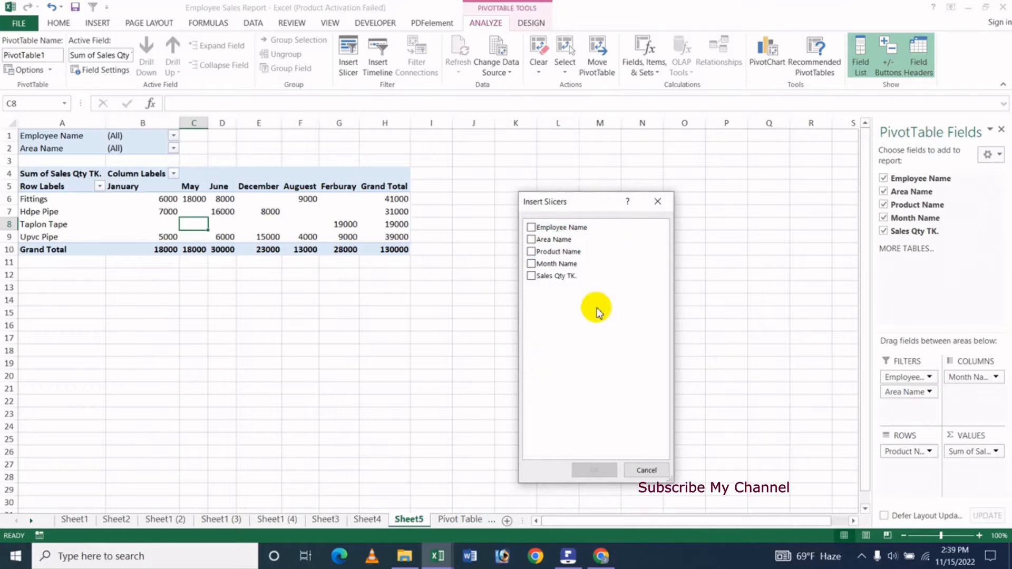
{"action": "left_click", "coordinate": [531, 241]}
{"action": "left_click", "coordinate": [593, 470]}
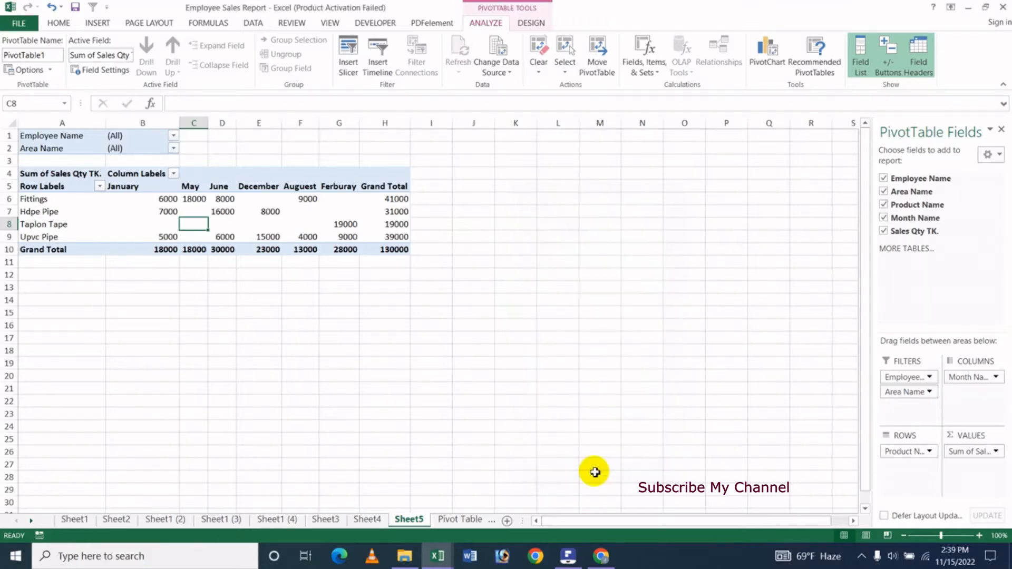
{"action": "left_click_drag", "start_coordinate": [442, 251], "coordinate": [548, 235]}
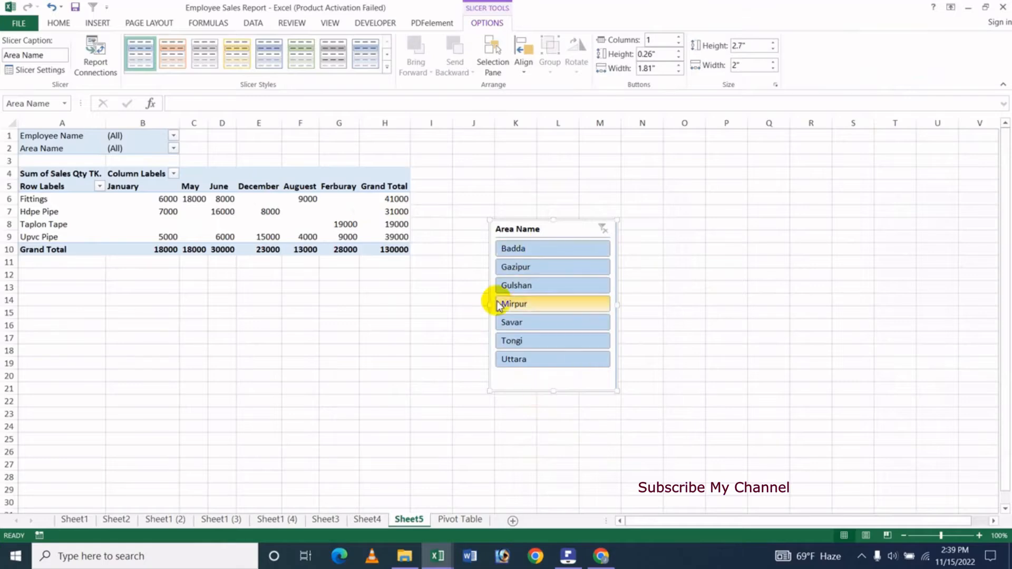
Filter the pivot table by Badda, Mirpur and Tongi in turn with the Area Name slicer
{"action": "left_click", "coordinate": [524, 252]}
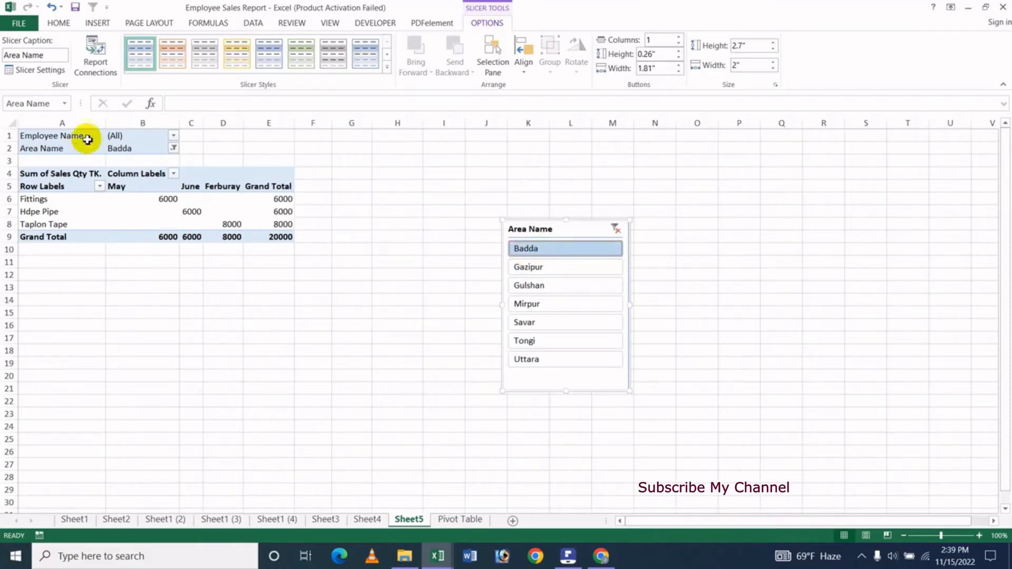
{"action": "left_click", "coordinate": [522, 306]}
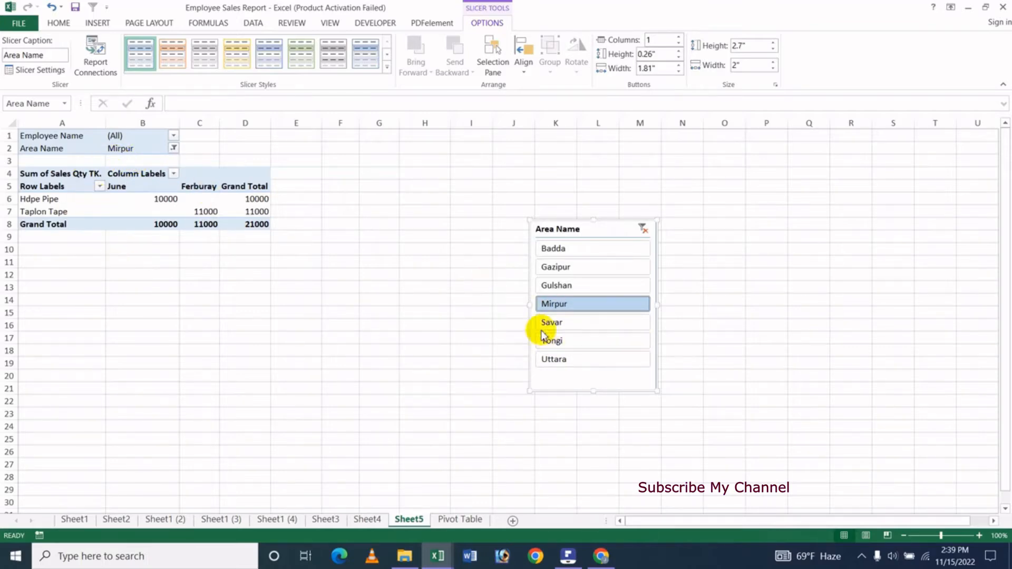
{"action": "left_click", "coordinate": [578, 342]}
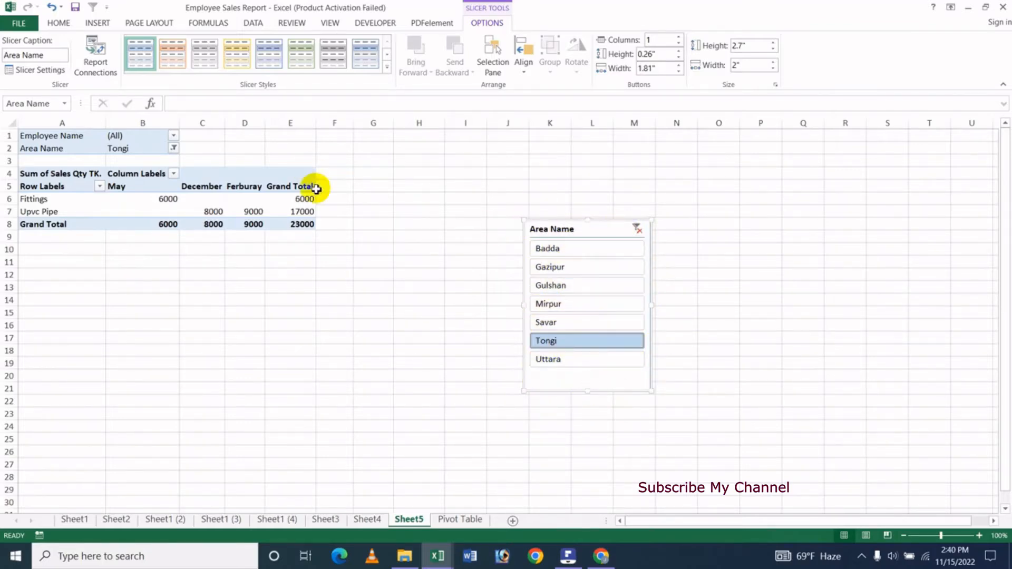
Filter the pivot table to Badda with the Area Name slicer and format the slicer with the fifth, blue style and 2 button columns
{"action": "left_click", "coordinate": [177, 58]}
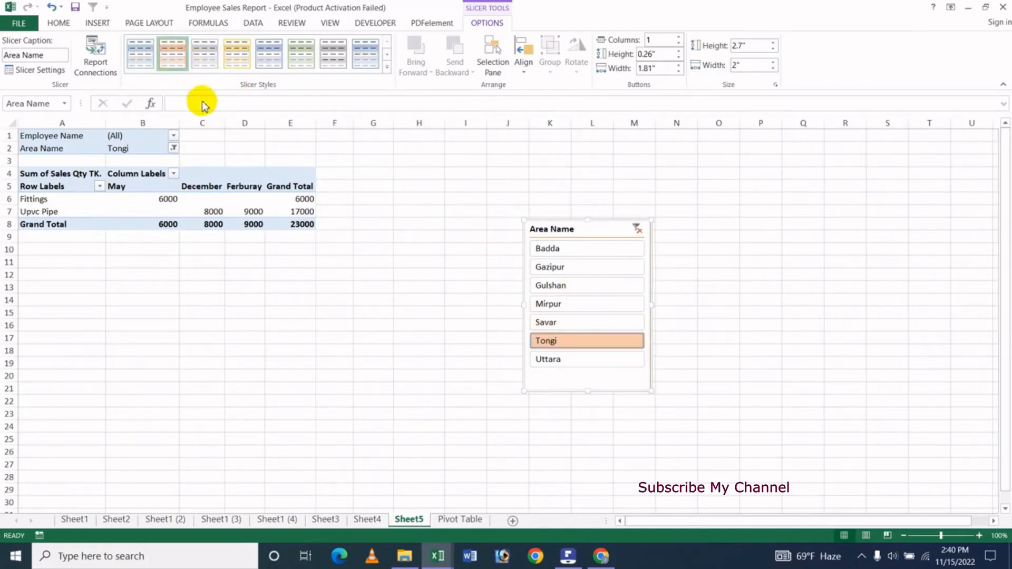
{"action": "left_click", "coordinate": [551, 249]}
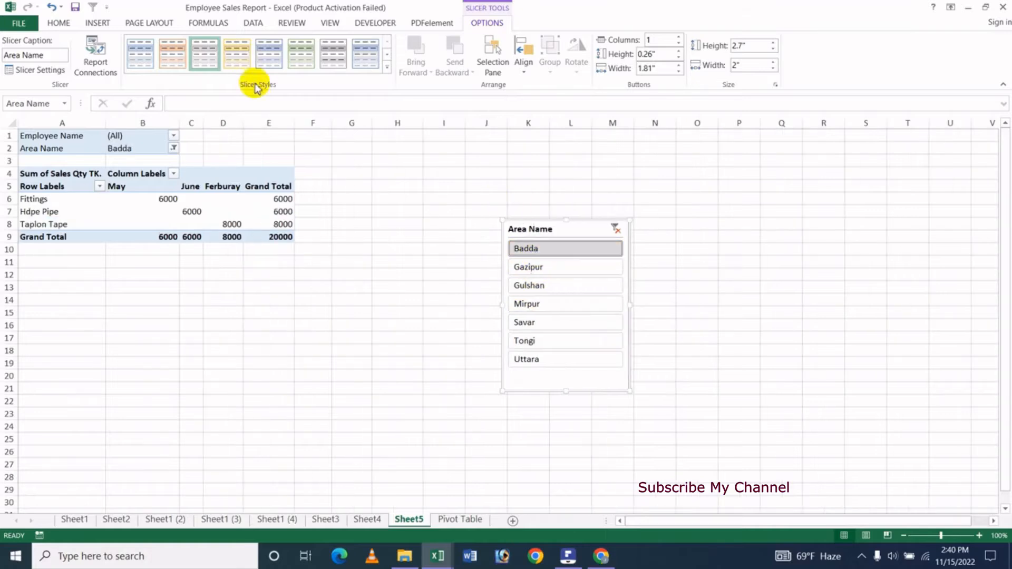
{"action": "left_click", "coordinate": [278, 64]}
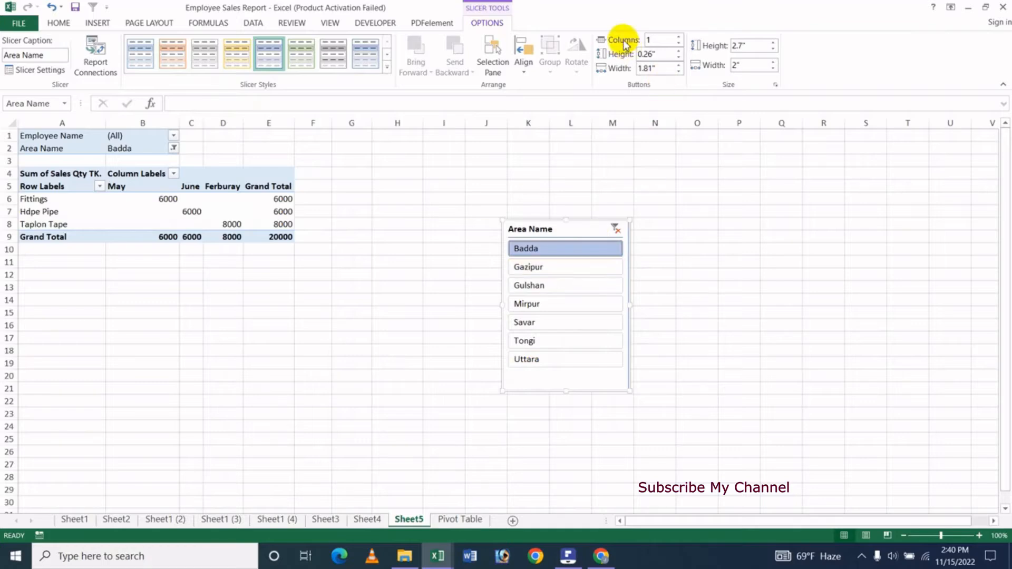
{"action": "left_click", "coordinate": [679, 38]}
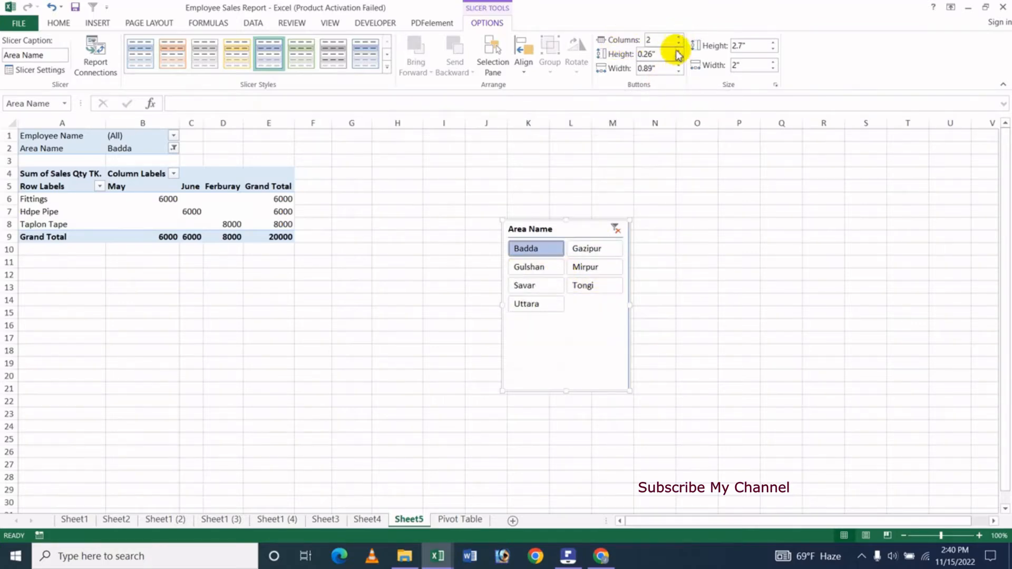
Try 3 button columns in the Area Name slicer, return to 2, and size its buttons 0.5" high and 1.2" wide
{"action": "left_click", "coordinate": [679, 38]}
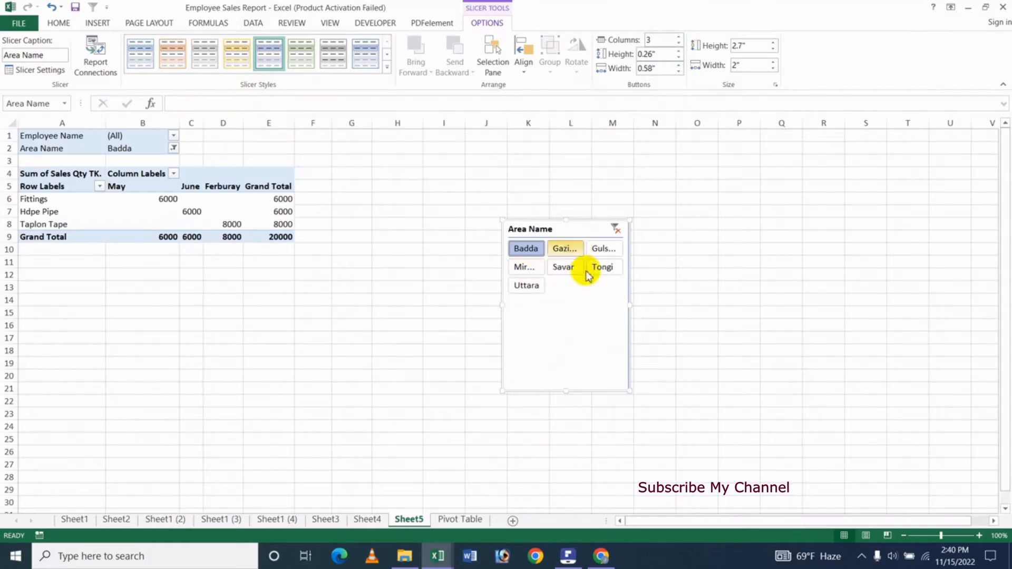
{"action": "left_click", "coordinate": [679, 44]}
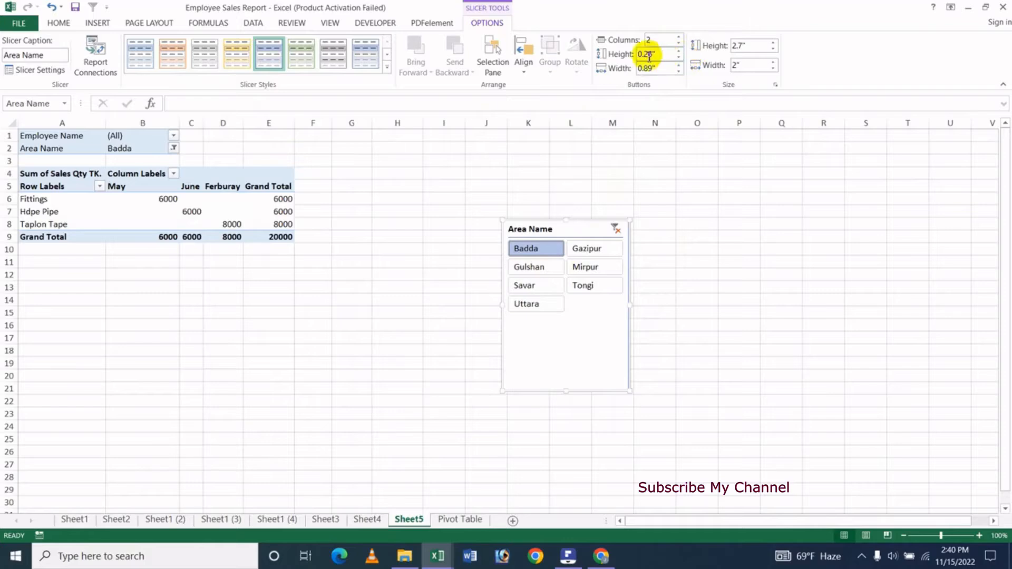
{"action": "left_click", "coordinate": [679, 51]}
{"action": "left_click", "coordinate": [679, 51]}
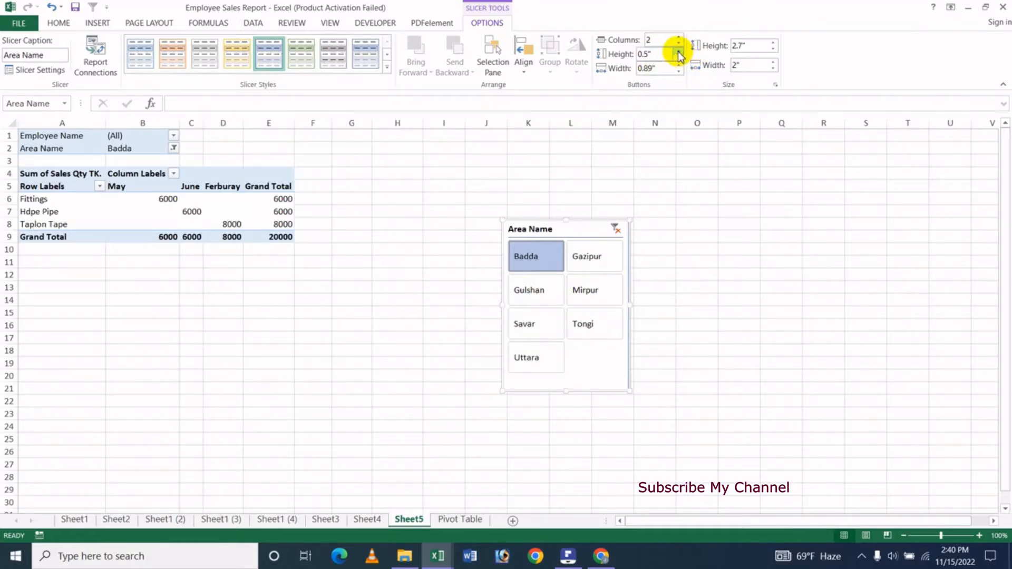
{"action": "left_click", "coordinate": [678, 66]}
{"action": "left_click", "coordinate": [678, 65]}
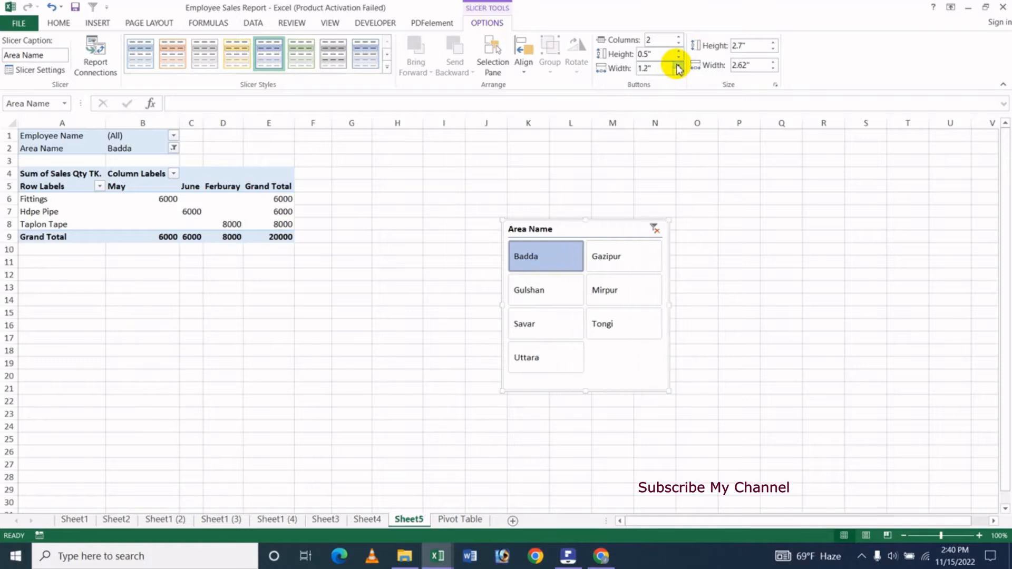
Set the slicer's overall height and width to 2.9" each and look over its alignment options
{"action": "left_click", "coordinate": [773, 42]}
{"action": "left_click", "coordinate": [773, 43]}
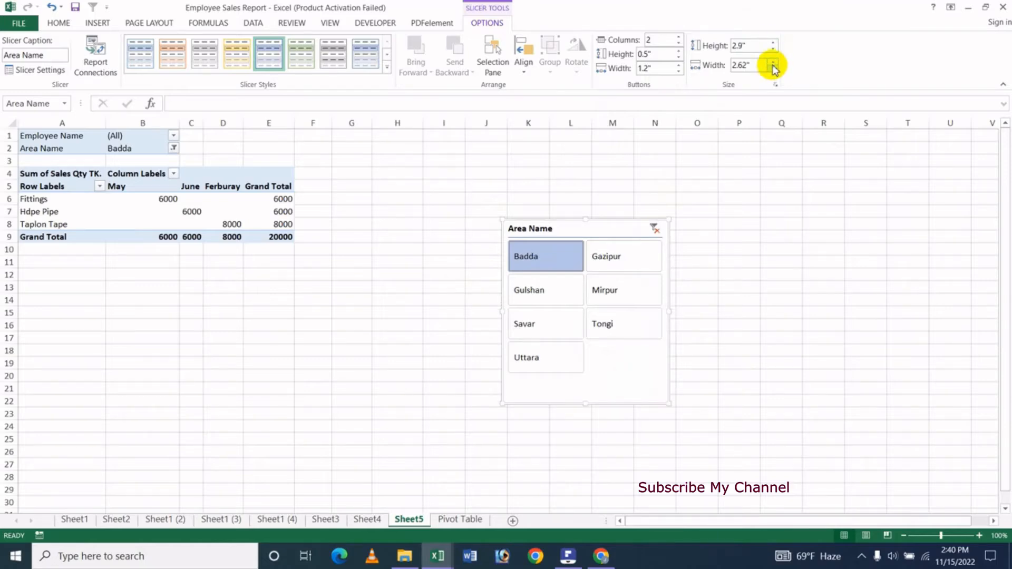
{"action": "left_click", "coordinate": [773, 62]}
{"action": "left_click", "coordinate": [774, 62]}
{"action": "left_click", "coordinate": [773, 62]}
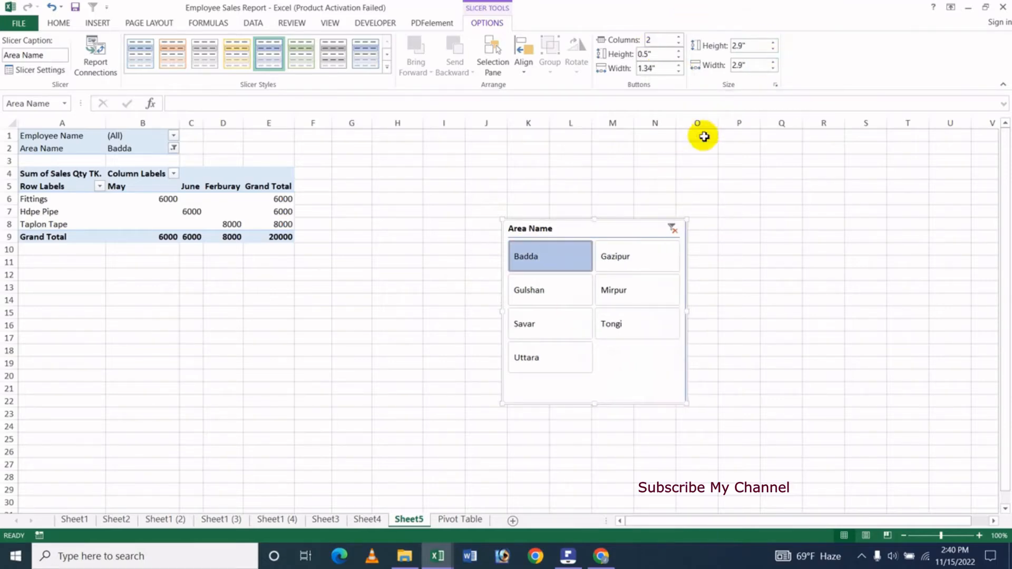
{"action": "left_click", "coordinate": [523, 74]}
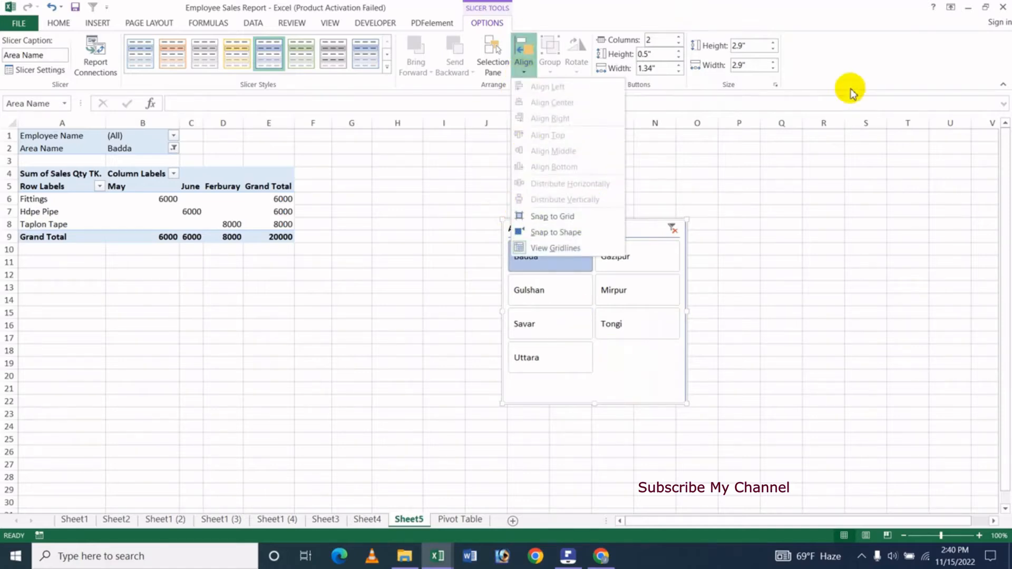
{"action": "left_click", "coordinate": [796, 71]}
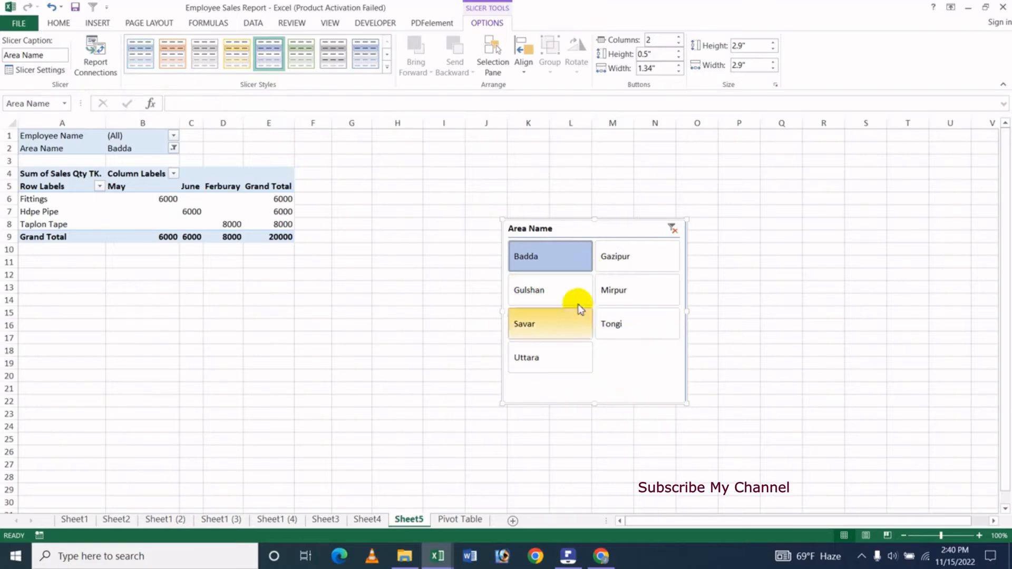
Filter the pivot table with the slicer by Badda plus Tongi, by Tongi alone, and by Tongi, Badda and Uttara combined
{"action": "left_click", "coordinate": [622, 329], "text": "ctrl"}
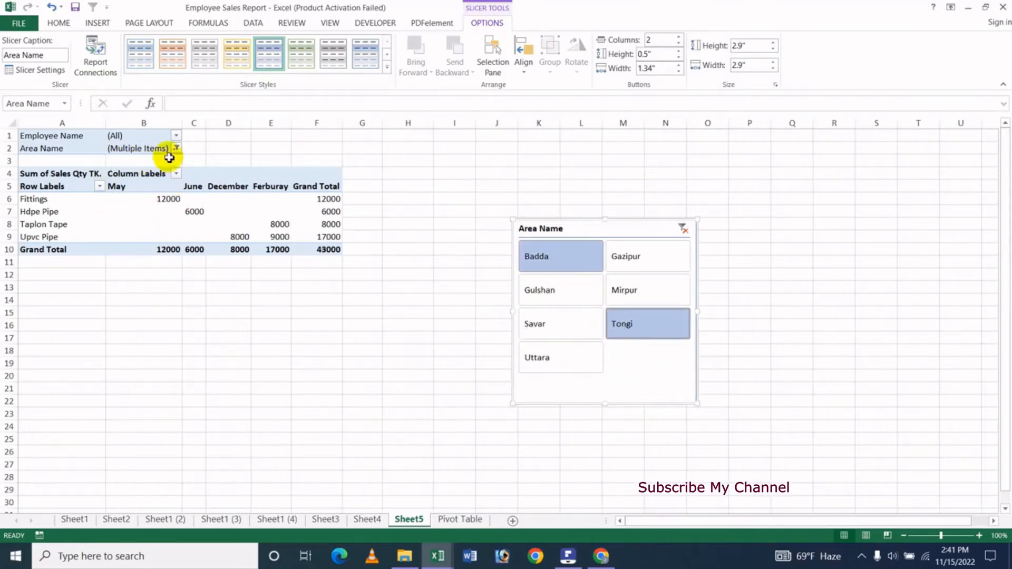
{"action": "left_click", "coordinate": [643, 331]}
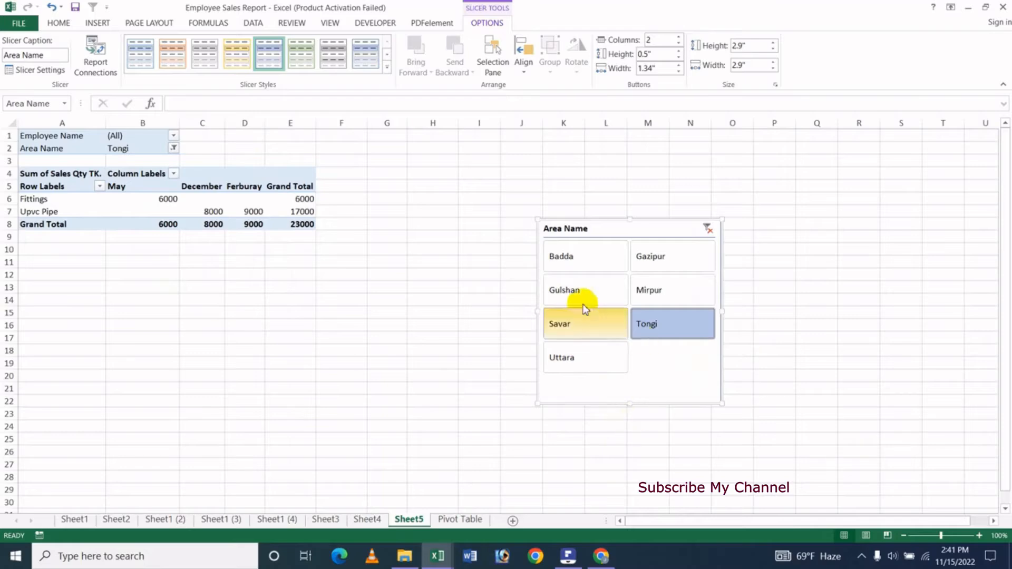
{"action": "left_click", "coordinate": [579, 266], "text": "ctrl"}
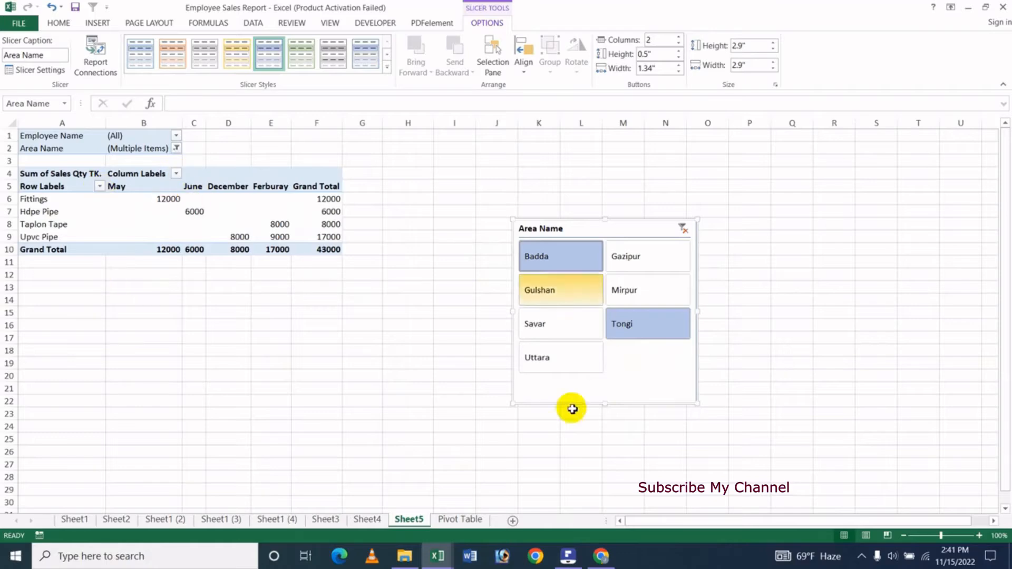
{"action": "left_click", "coordinate": [556, 362], "text": "ctrl"}
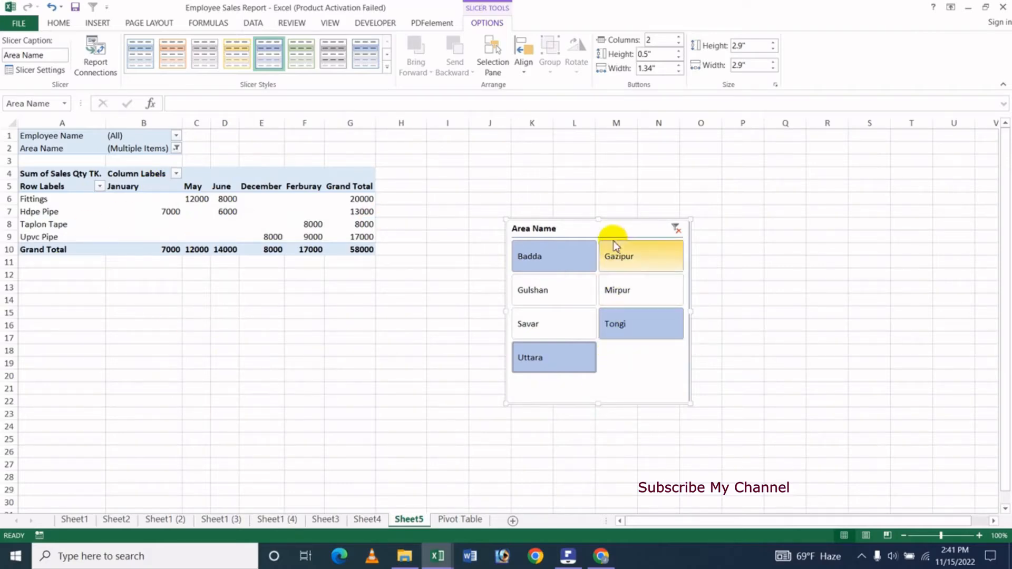
Clear the Area Name slicer's filter and delete the slicer
{"action": "left_click", "coordinate": [677, 230]}
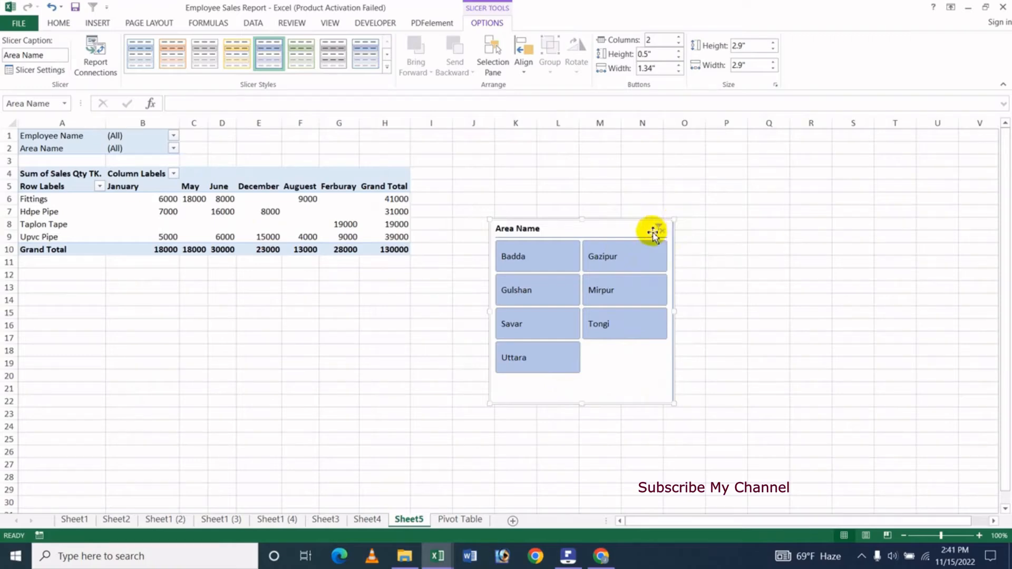
{"action": "key", "text": "Delete"}
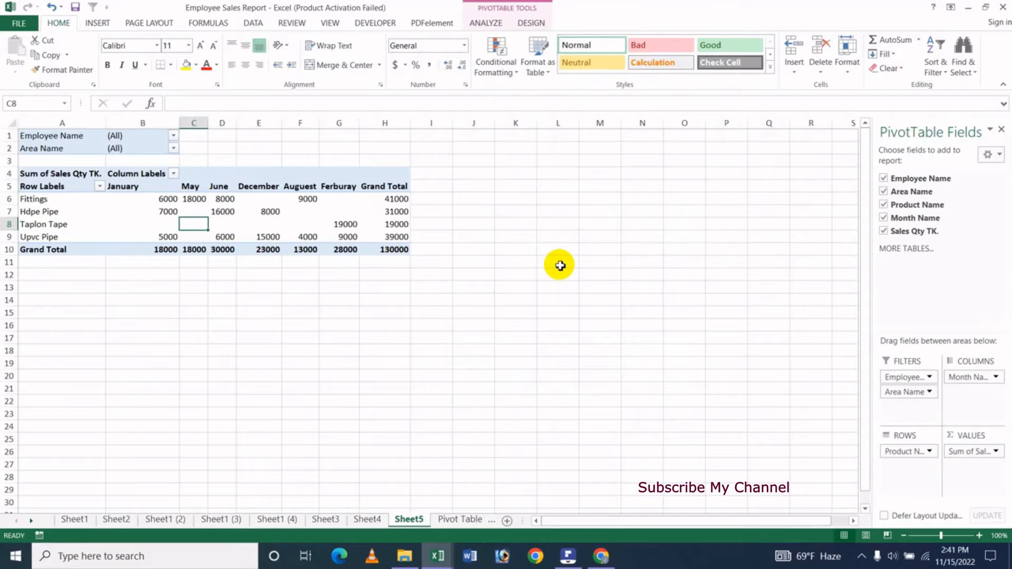
Try to insert a timeline for the Sheet5 pivot table
{"action": "left_click", "coordinate": [486, 23]}
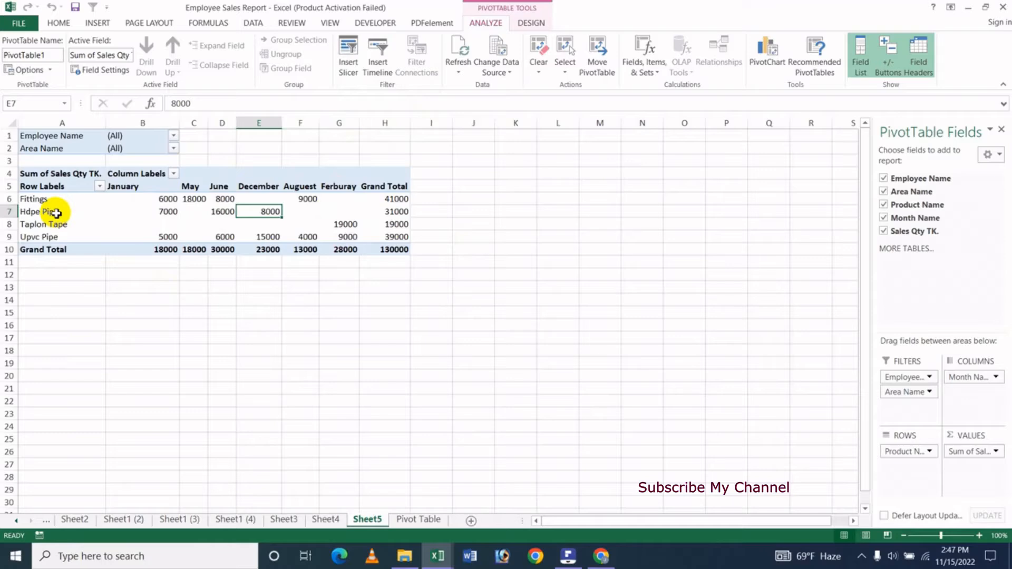
{"action": "left_click", "coordinate": [379, 71]}
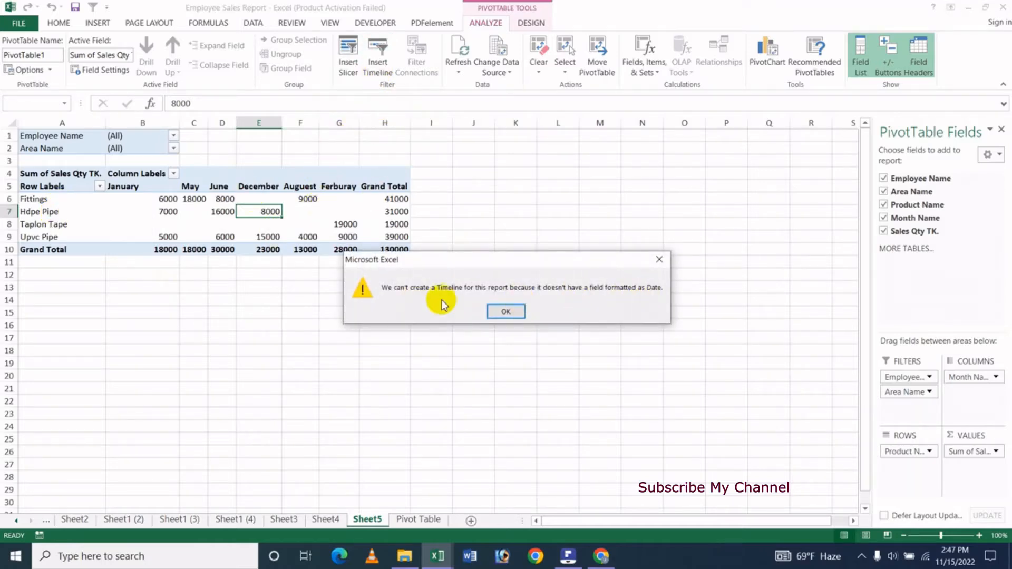
{"action": "left_click", "coordinate": [507, 311]}
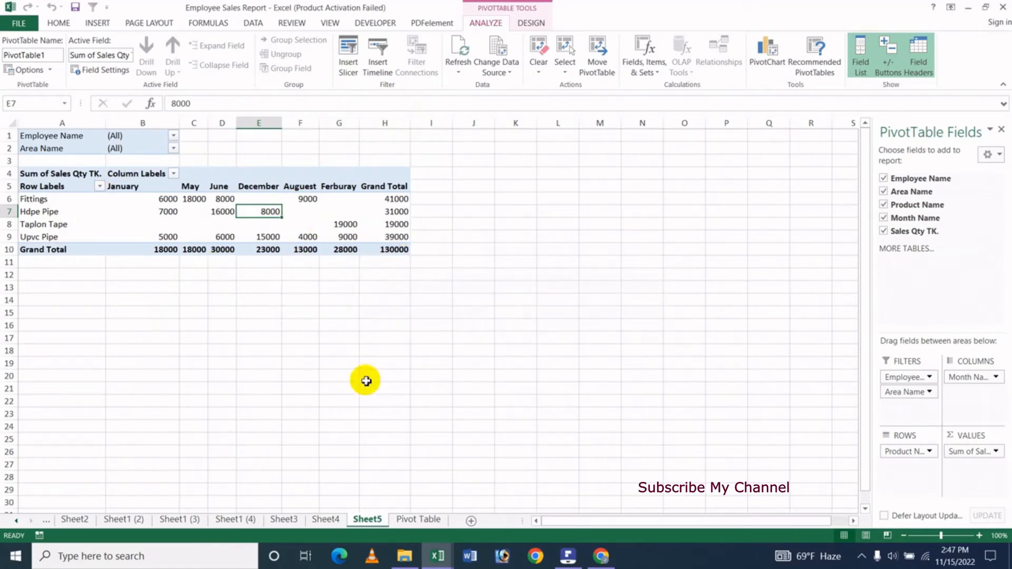
Review the source data on Sheet3 and the Pivot Table sheet, and delete Sheet5 with its pivot table
{"action": "left_click", "coordinate": [285, 520]}
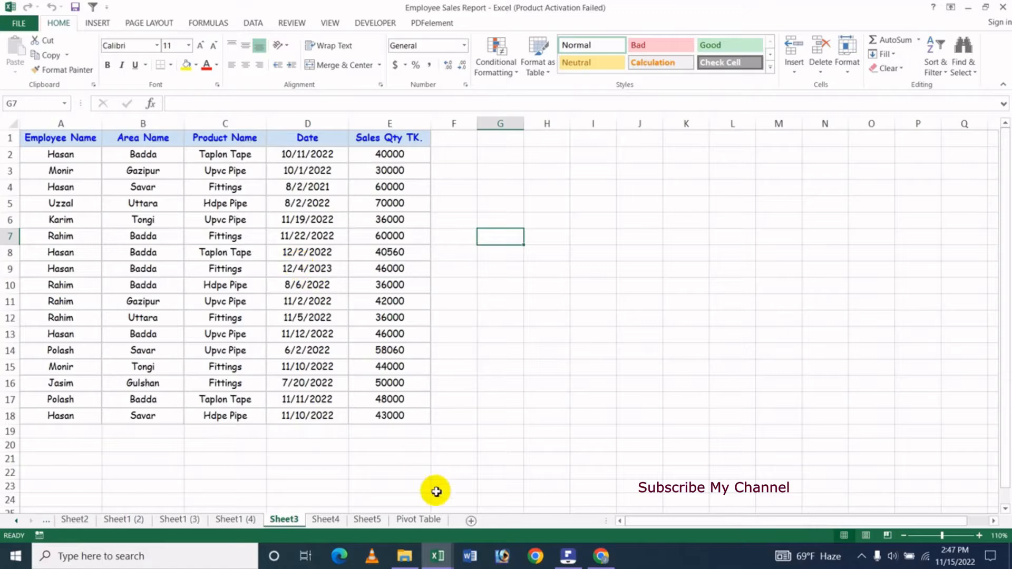
{"action": "left_click", "coordinate": [418, 520]}
{"action": "left_click", "coordinate": [378, 520]}
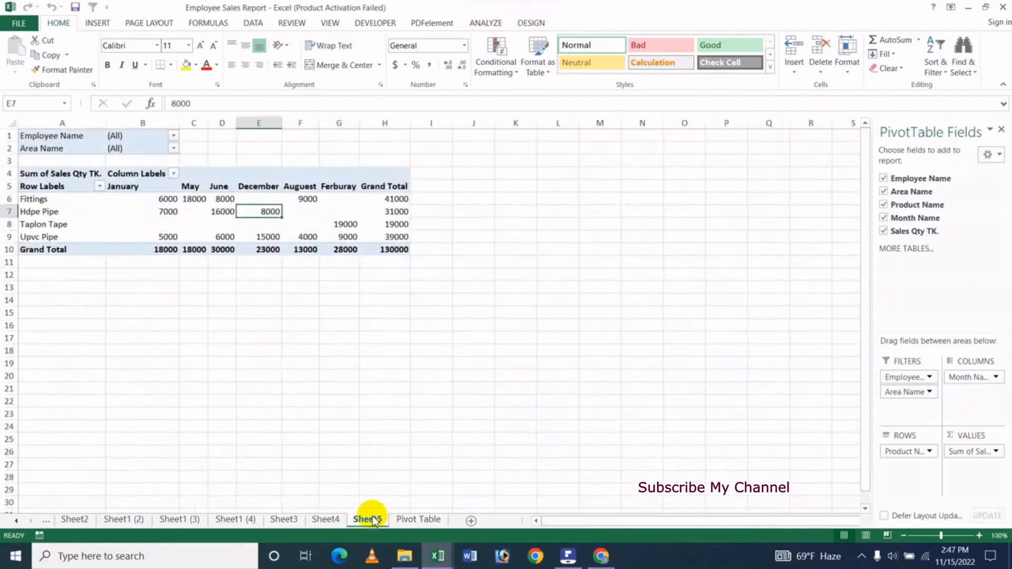
{"action": "right_click", "coordinate": [369, 522]}
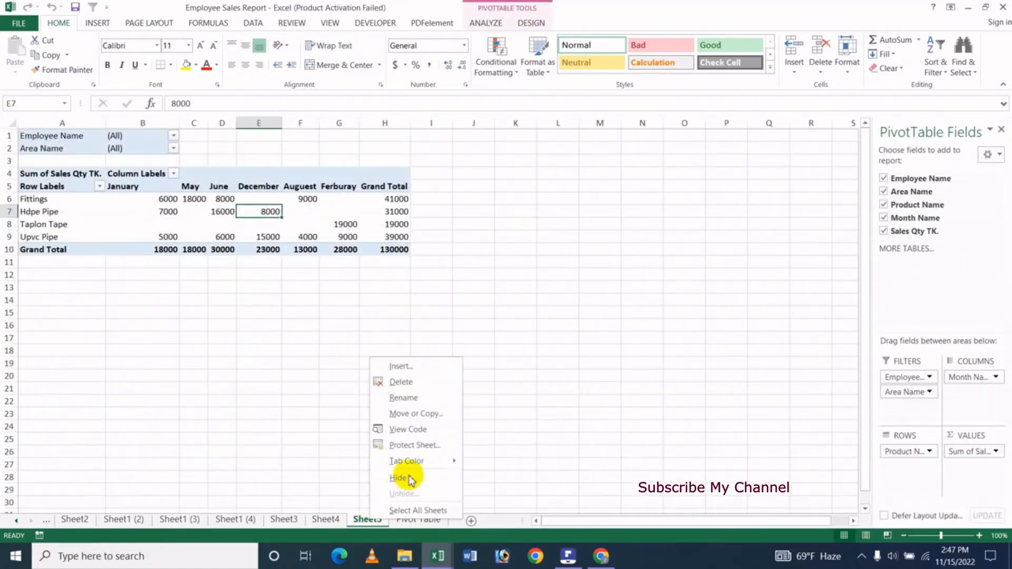
{"action": "left_click", "coordinate": [410, 382]}
{"action": "left_click", "coordinate": [497, 320]}
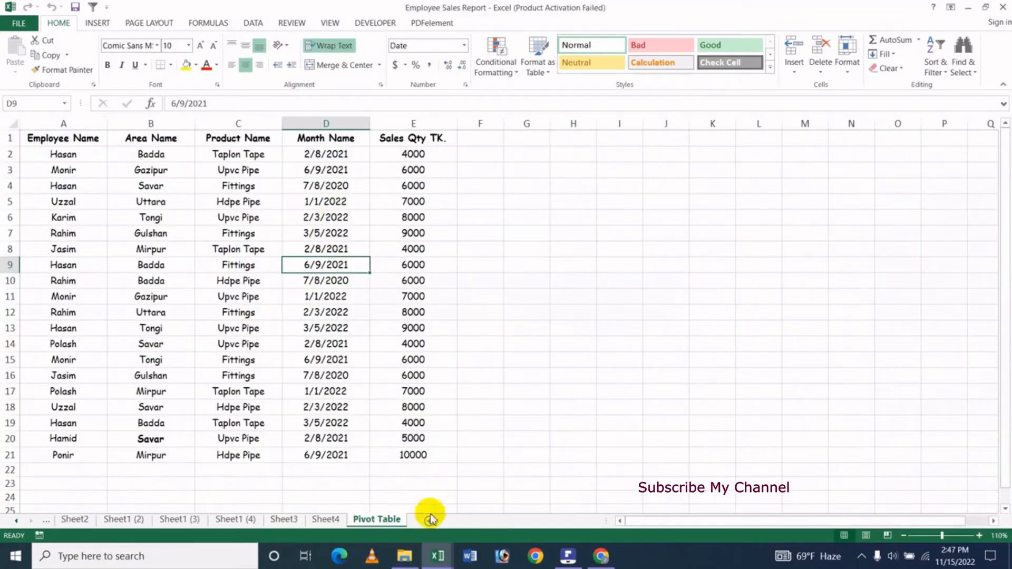
Create a pivot table on a new worksheet from the Sheet3 data in range A1:E18
{"action": "left_click", "coordinate": [284, 521]}
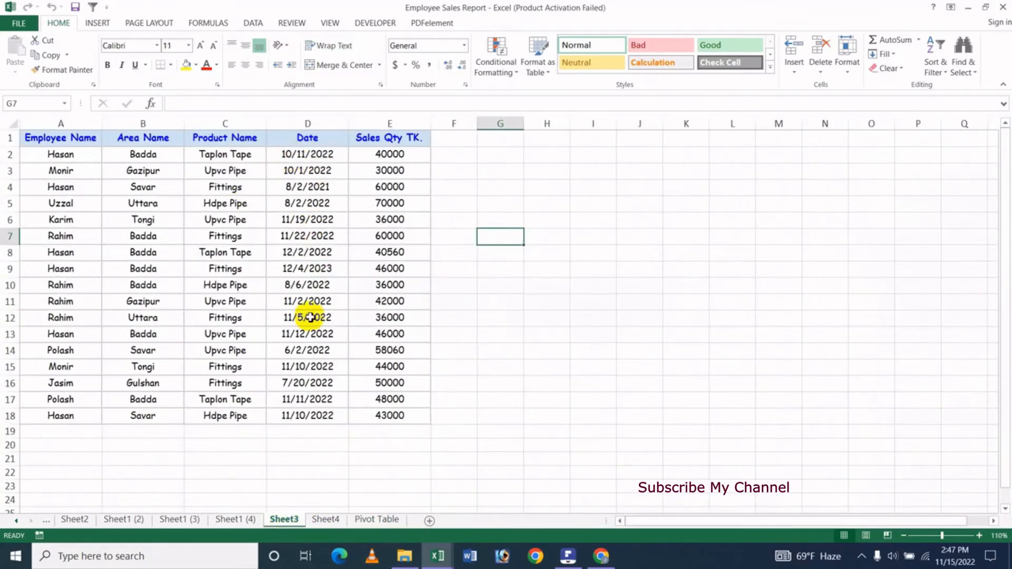
{"action": "left_click", "coordinate": [169, 254]}
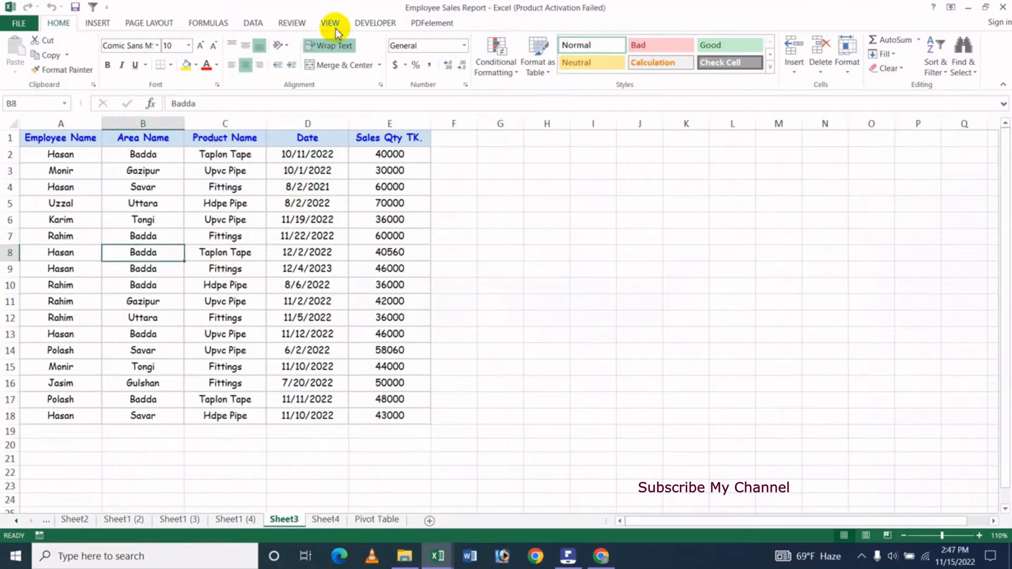
{"action": "left_click", "coordinate": [99, 23]}
{"action": "left_click", "coordinate": [21, 50]}
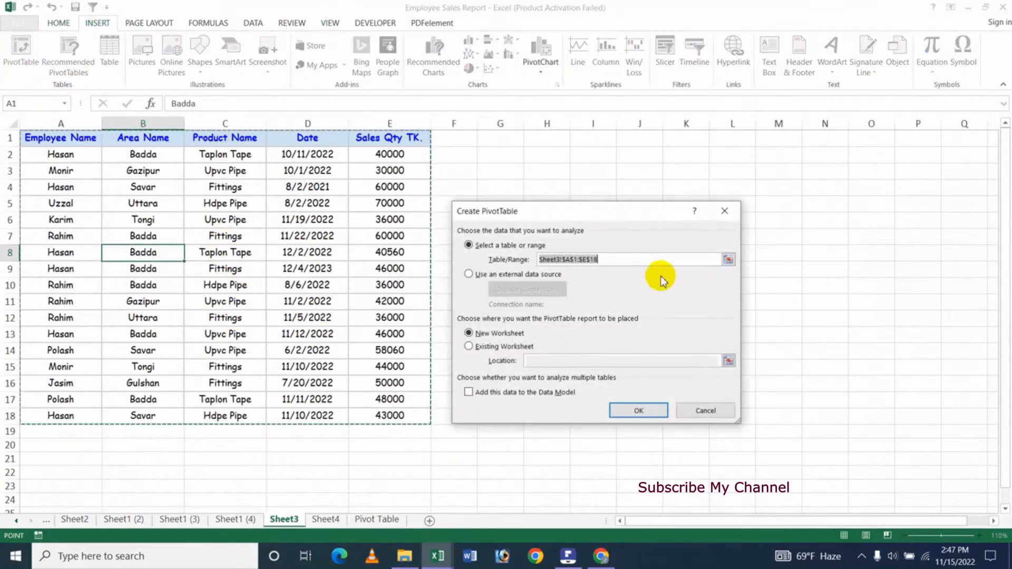
{"action": "left_click", "coordinate": [630, 409]}
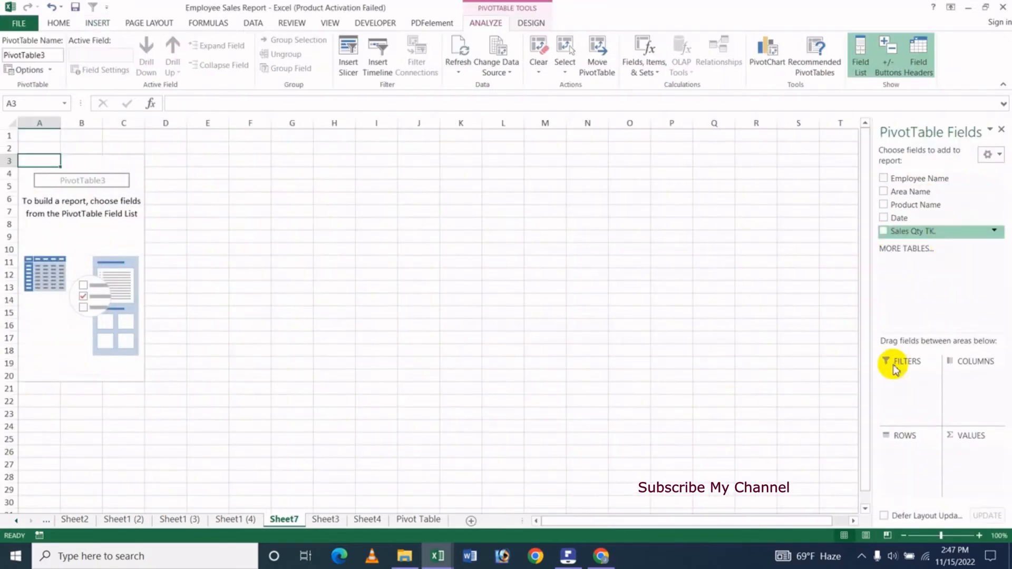
Lay out the pivot table with Employee Name and Area Name as filters, Product Name as rows, Date as columns and Sales Qty TK. as values
{"action": "left_click_drag", "start_coordinate": [924, 180], "coordinate": [902, 377]}
{"action": "left_click_drag", "start_coordinate": [921, 194], "coordinate": [905, 404]}
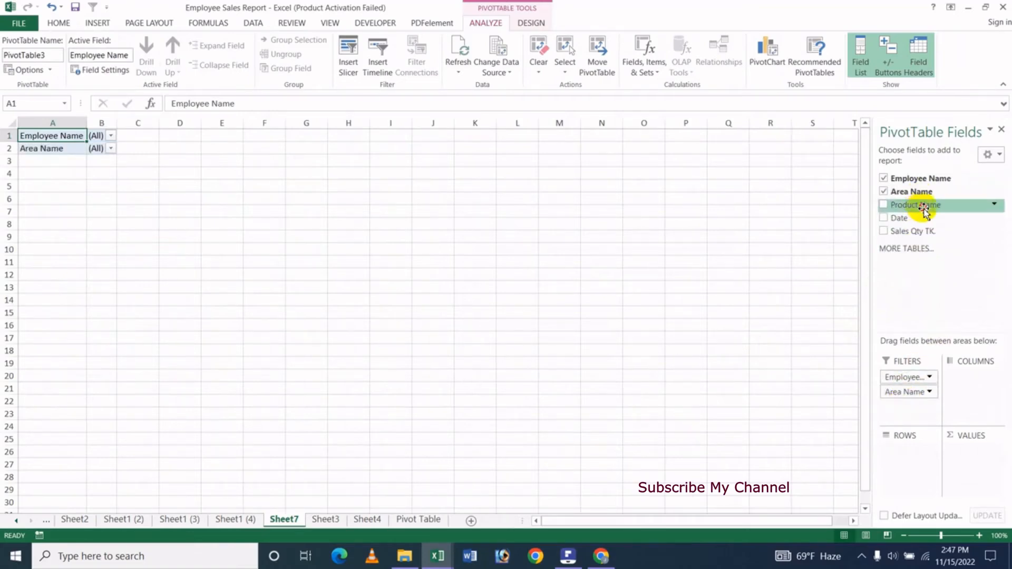
{"action": "left_click_drag", "start_coordinate": [924, 207], "coordinate": [906, 464]}
{"action": "left_click_drag", "start_coordinate": [896, 218], "coordinate": [977, 405]}
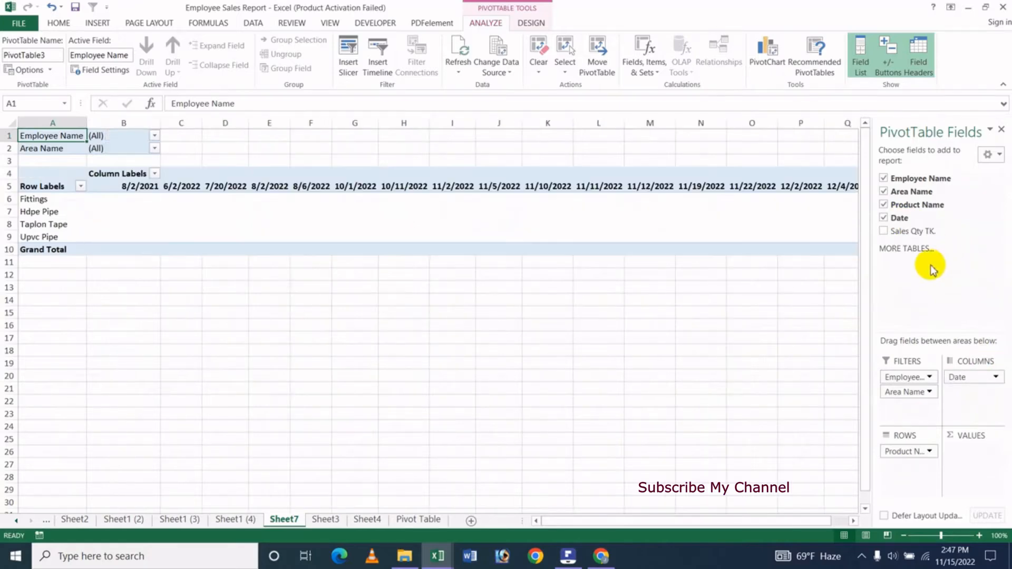
{"action": "left_click_drag", "start_coordinate": [904, 230], "coordinate": [963, 477]}
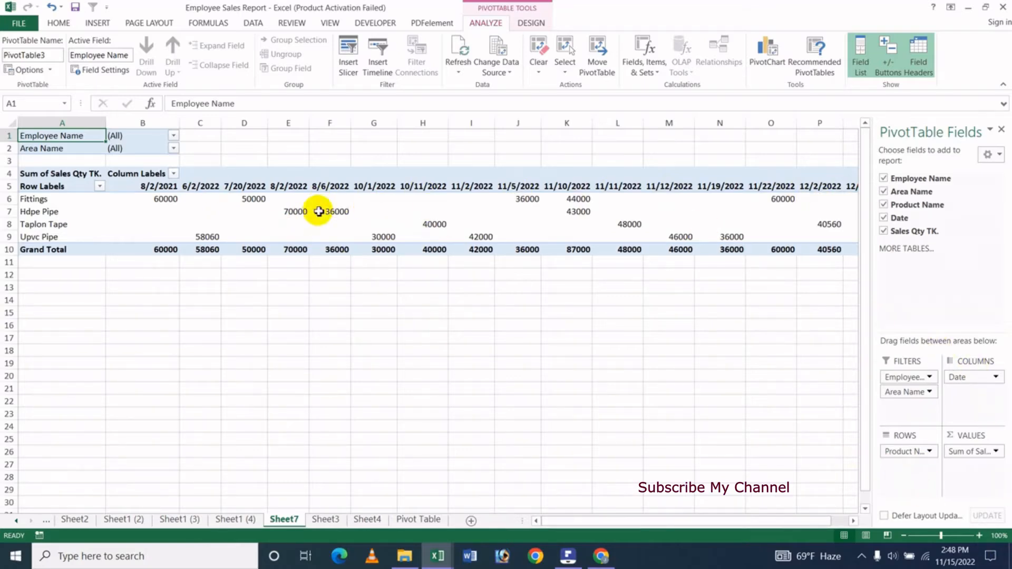
Insert a Date timeline for the pivot table and place it on the empty cells below the table
{"action": "left_click", "coordinate": [252, 219]}
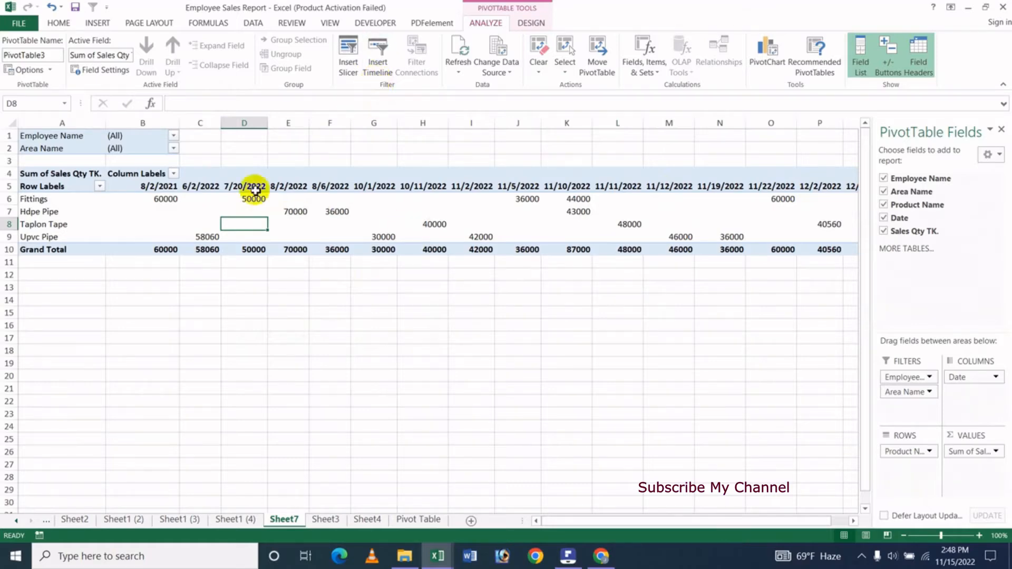
{"action": "left_click", "coordinate": [376, 74]}
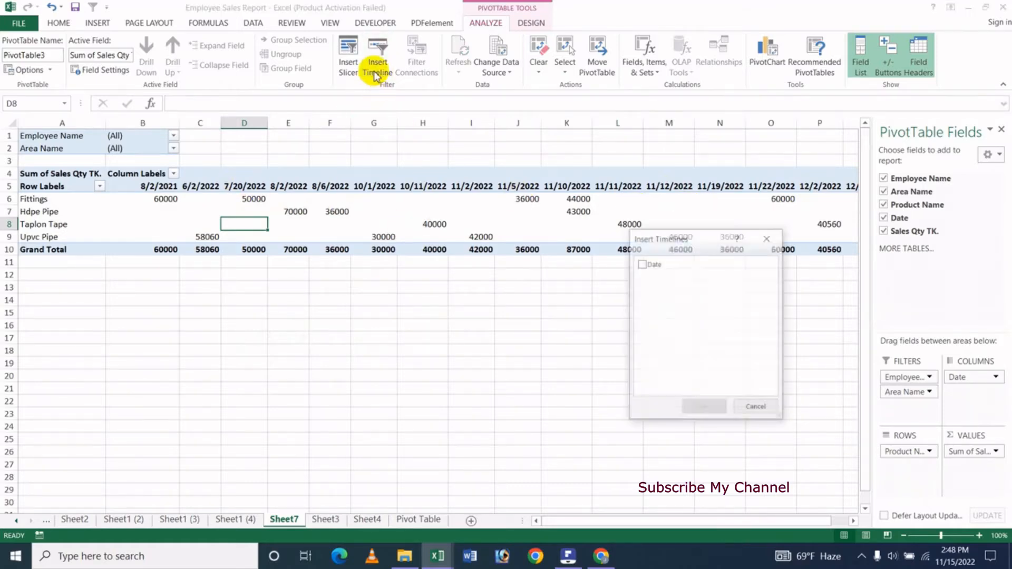
{"action": "left_click_drag", "start_coordinate": [654, 239], "coordinate": [572, 291]}
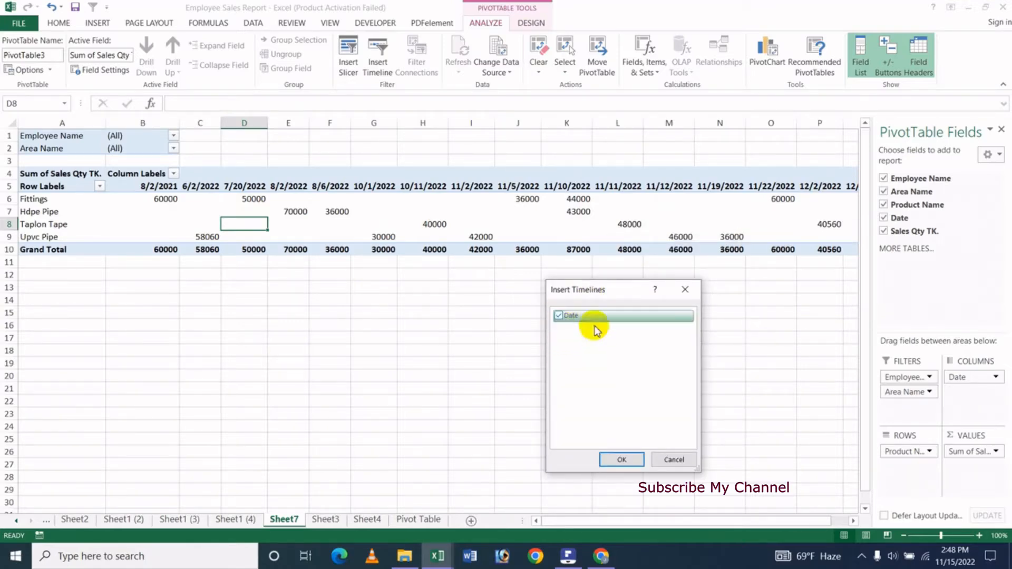
{"action": "left_click", "coordinate": [614, 460]}
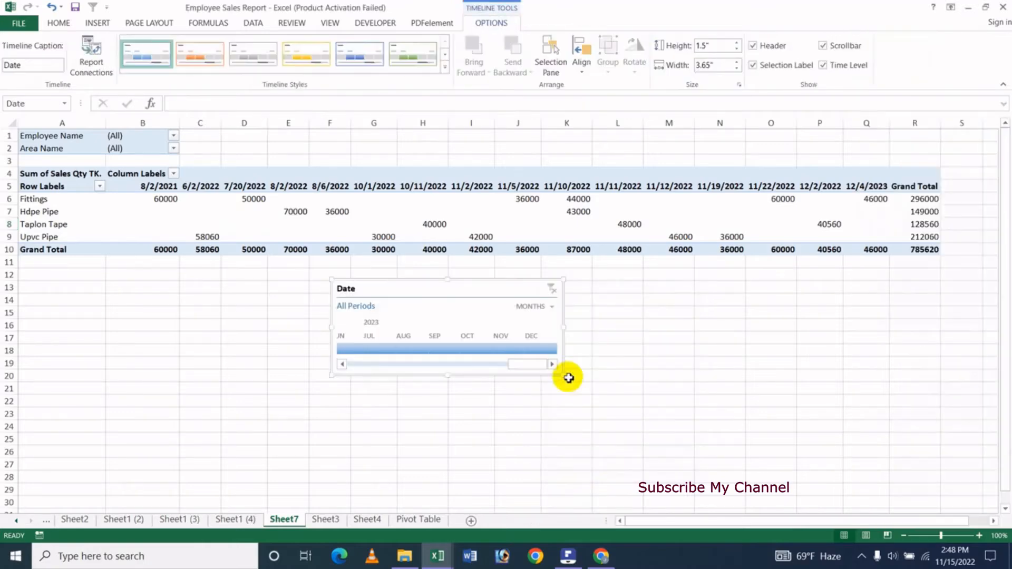
{"action": "left_click_drag", "start_coordinate": [425, 290], "coordinate": [480, 303]}
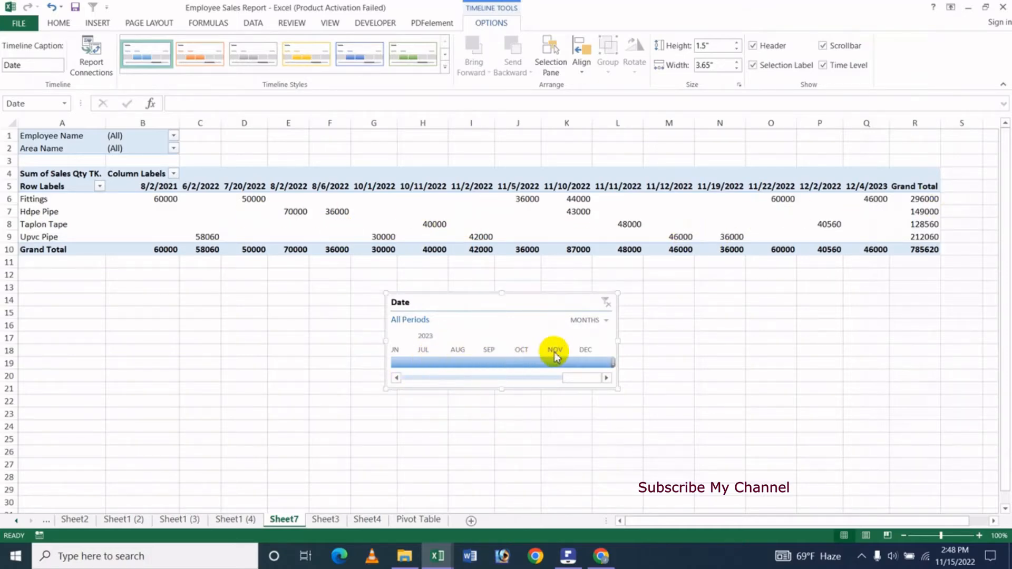
Set the Date timeline's time level to days
{"action": "left_click", "coordinate": [607, 321]}
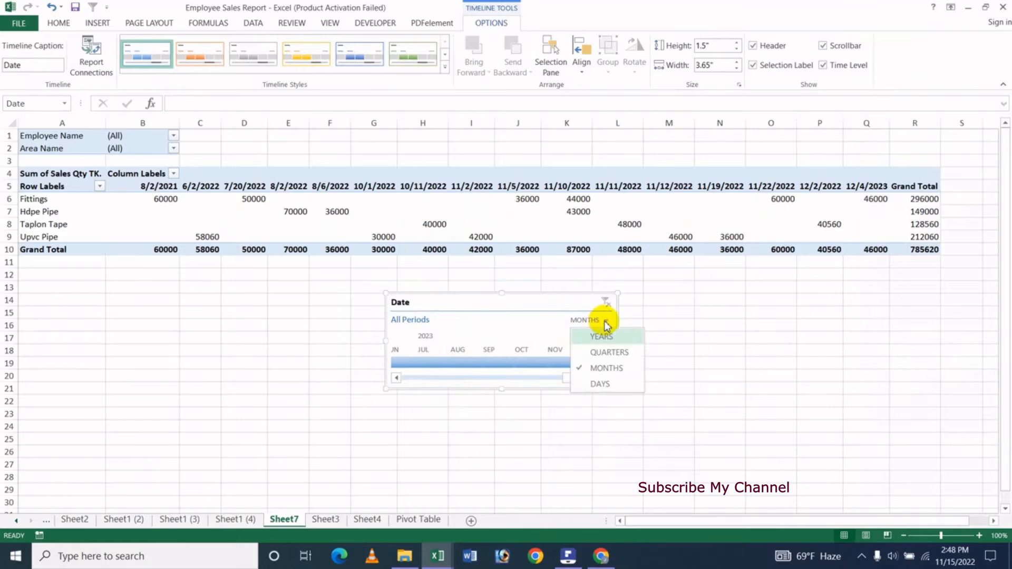
{"action": "left_click", "coordinate": [600, 384]}
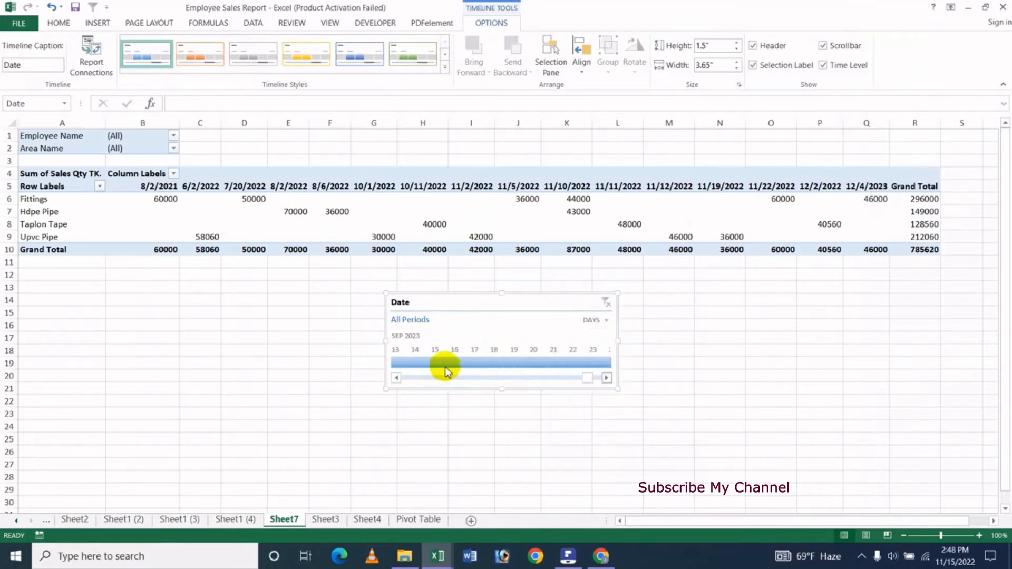
Set the Date timeline to years and filter the pivot table by 2022, 2021 and 2023 in turn, ending on 2022
{"action": "left_click", "coordinate": [607, 321]}
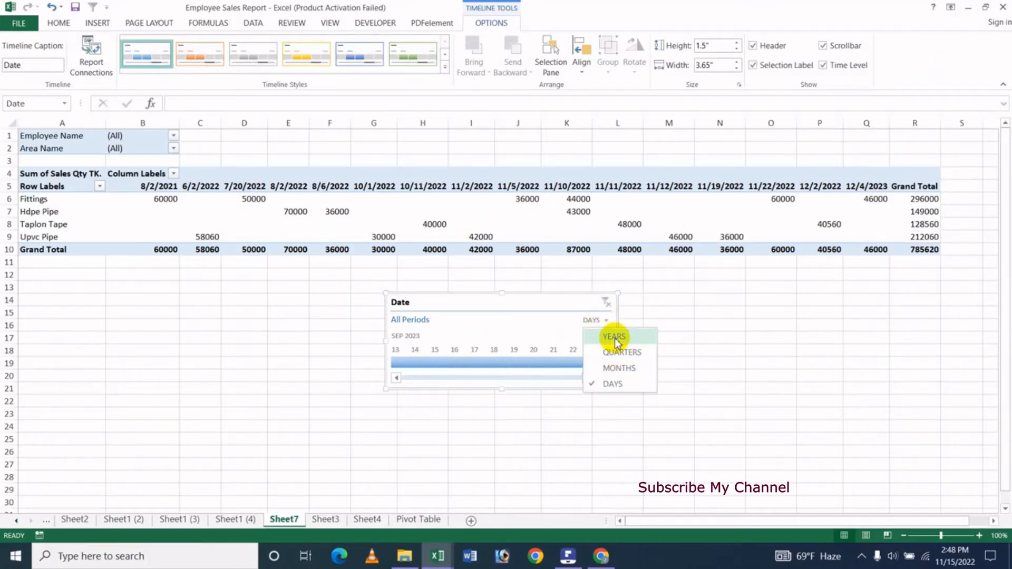
{"action": "left_click", "coordinate": [614, 336]}
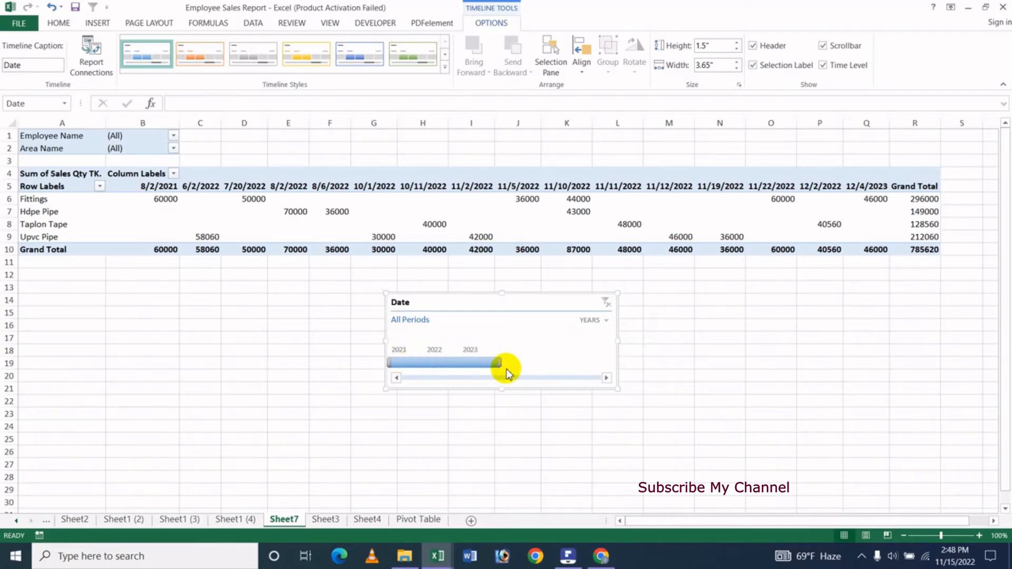
{"action": "left_click", "coordinate": [437, 361]}
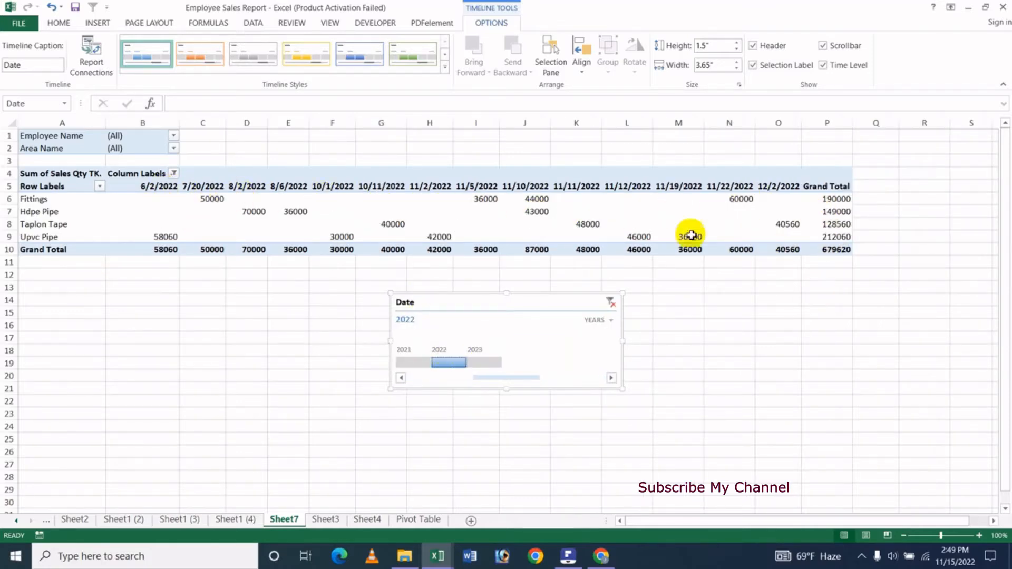
{"action": "left_click", "coordinate": [403, 352]}
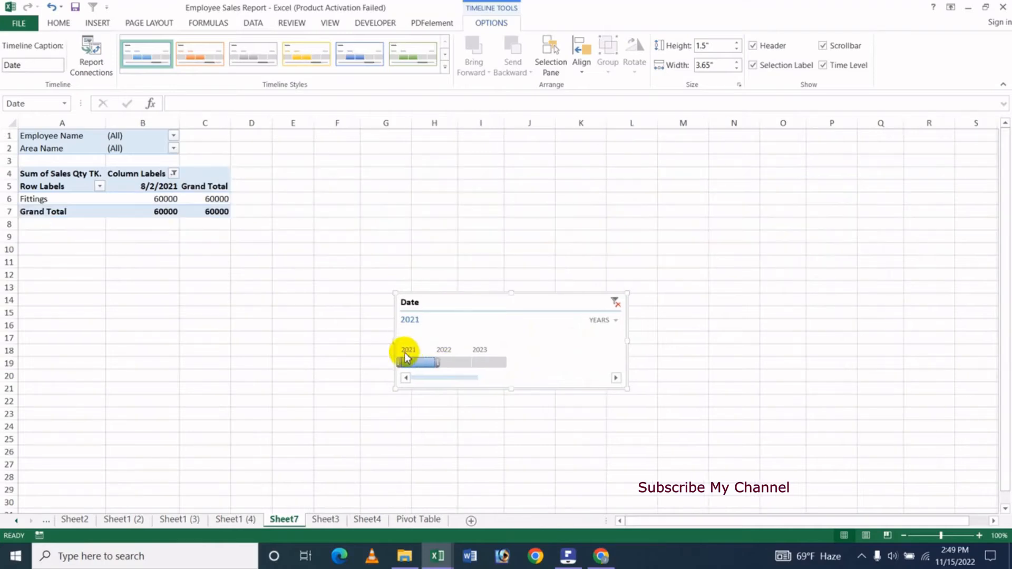
{"action": "left_click", "coordinate": [482, 362]}
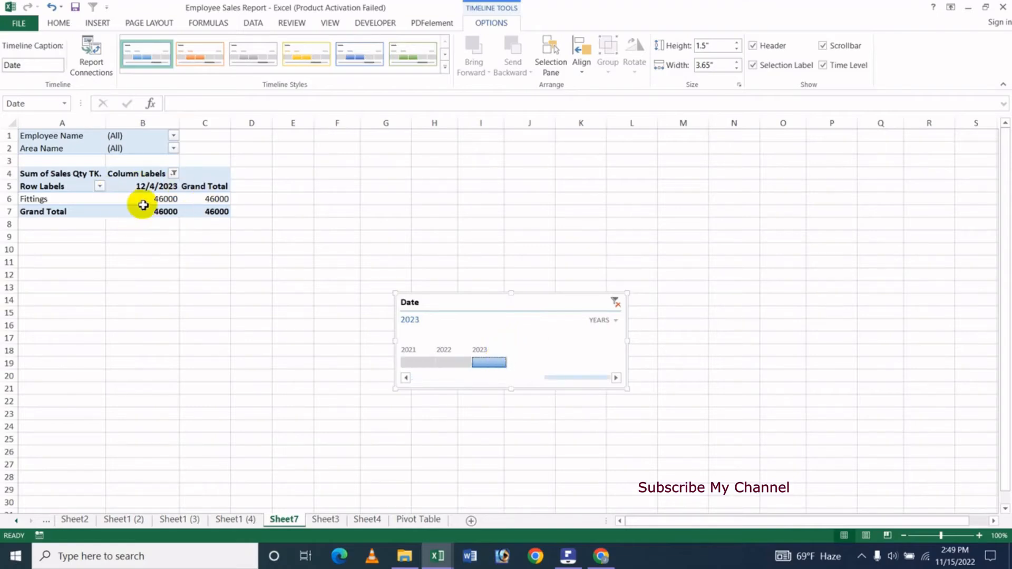
{"action": "left_click", "coordinate": [442, 362]}
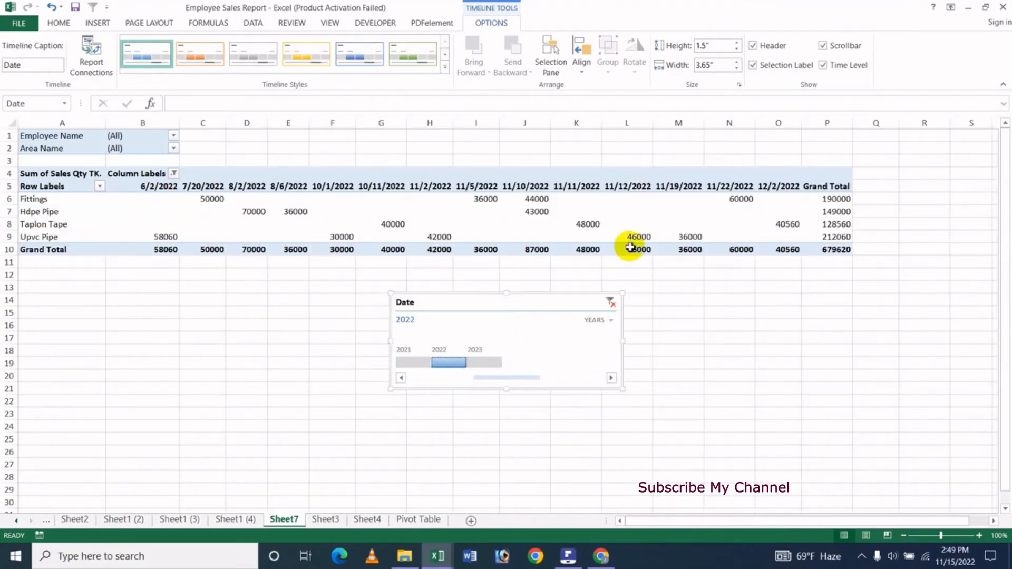
Switch the Date timeline's time level to quarters, then to months
{"action": "left_click", "coordinate": [610, 321]}
{"action": "left_click", "coordinate": [617, 352]}
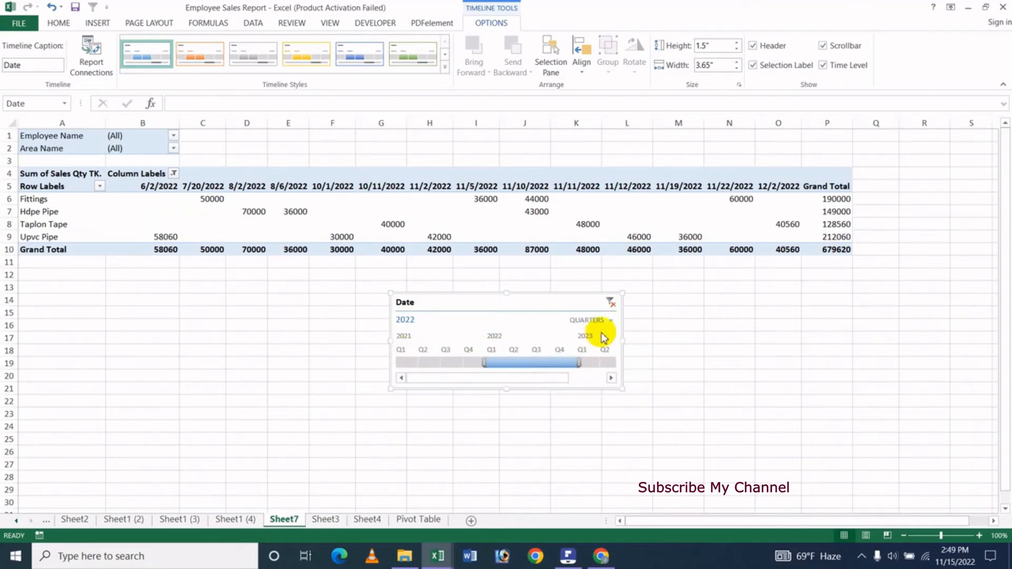
{"action": "left_click", "coordinate": [610, 322]}
{"action": "left_click", "coordinate": [615, 369]}
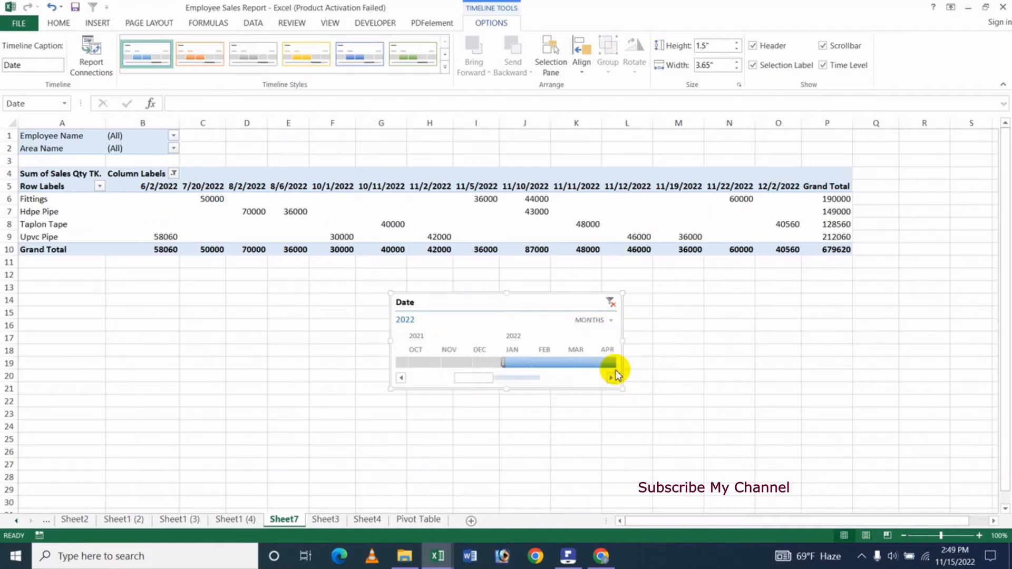
Filter the timeline by different months, trying Dec 2021 and Mar - Apr 2022 and finishing with Jun - Sep 2022
{"action": "left_click", "coordinate": [451, 354]}
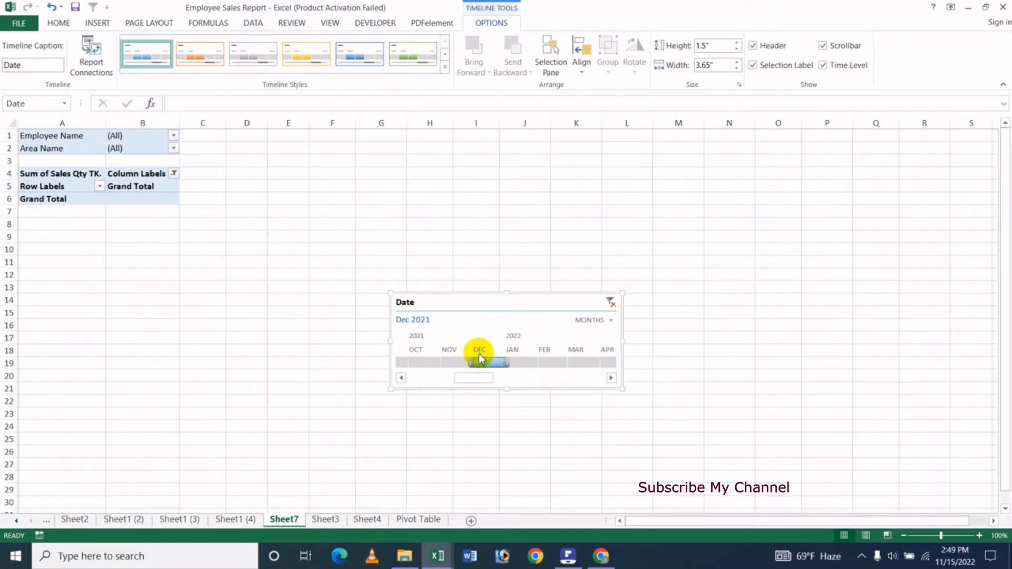
{"action": "left_click", "coordinate": [551, 358]}
{"action": "left_click", "coordinate": [578, 353]}
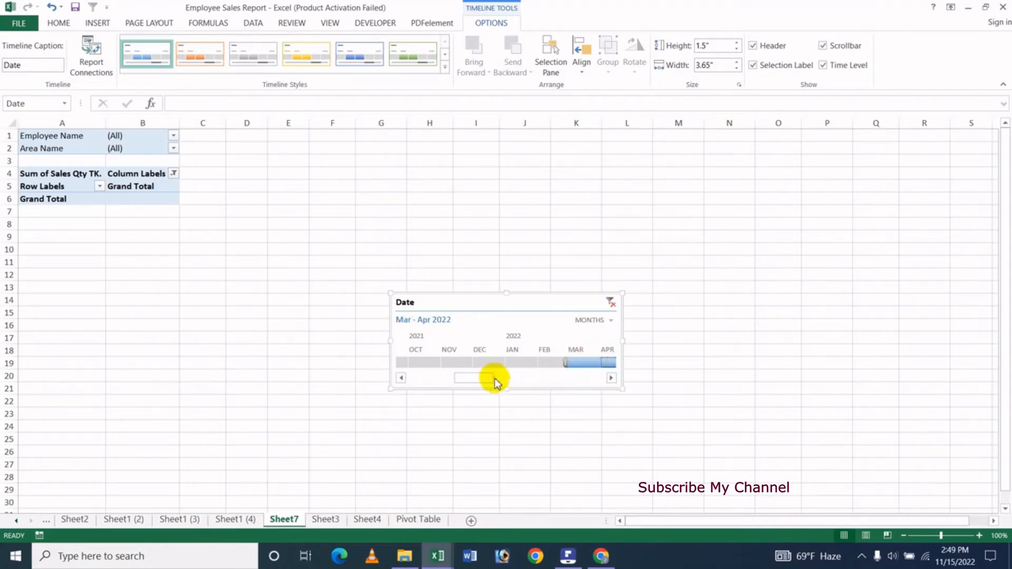
{"action": "left_click_drag", "start_coordinate": [492, 380], "coordinate": [527, 375]}
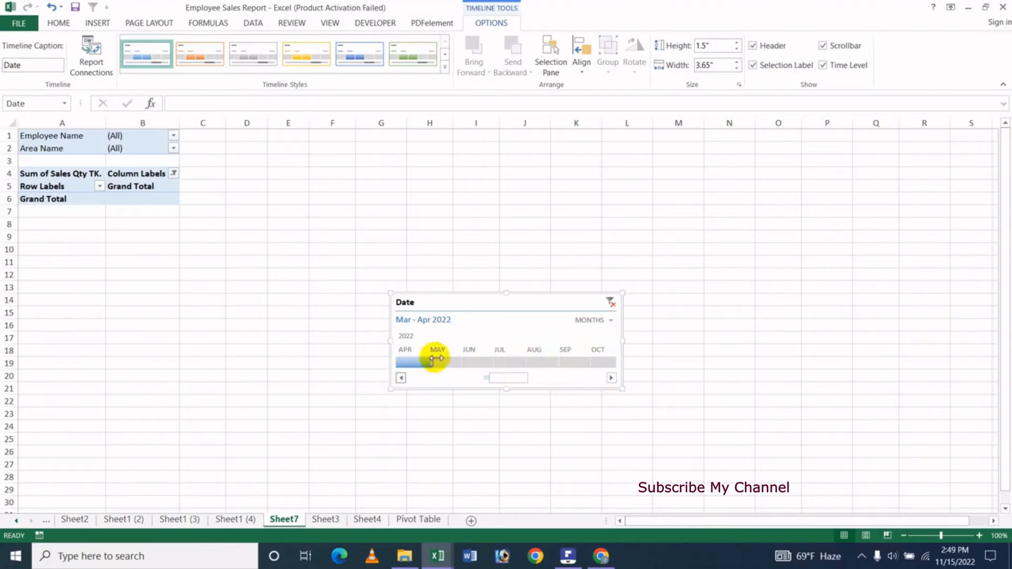
{"action": "left_click_drag", "start_coordinate": [420, 363], "coordinate": [592, 365]}
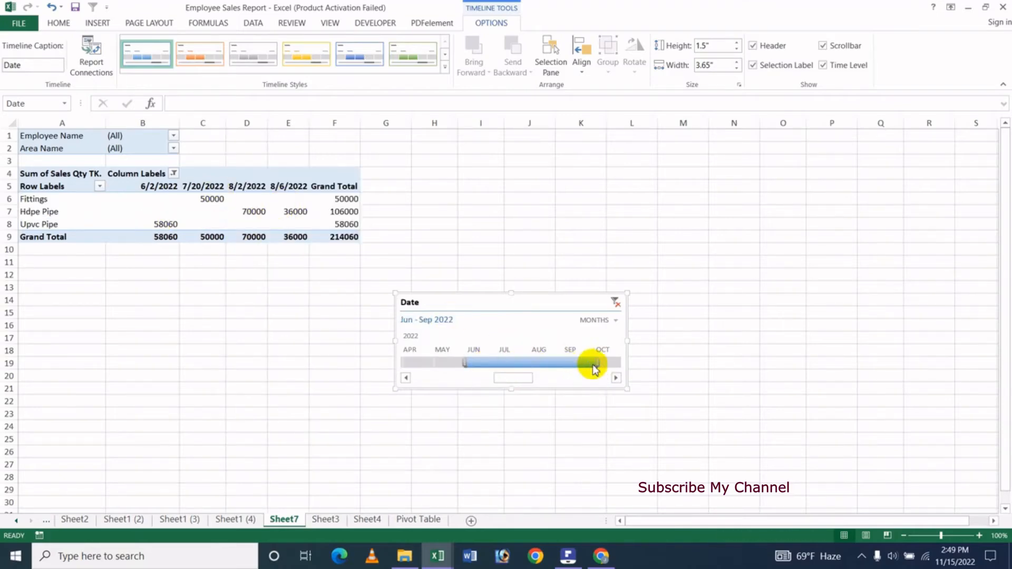
Set the Date timeline to days and filter the pivot table to May 28, 2022, then to Jun 2, 2022
{"action": "left_click", "coordinate": [618, 323]}
{"action": "left_click", "coordinate": [616, 385]}
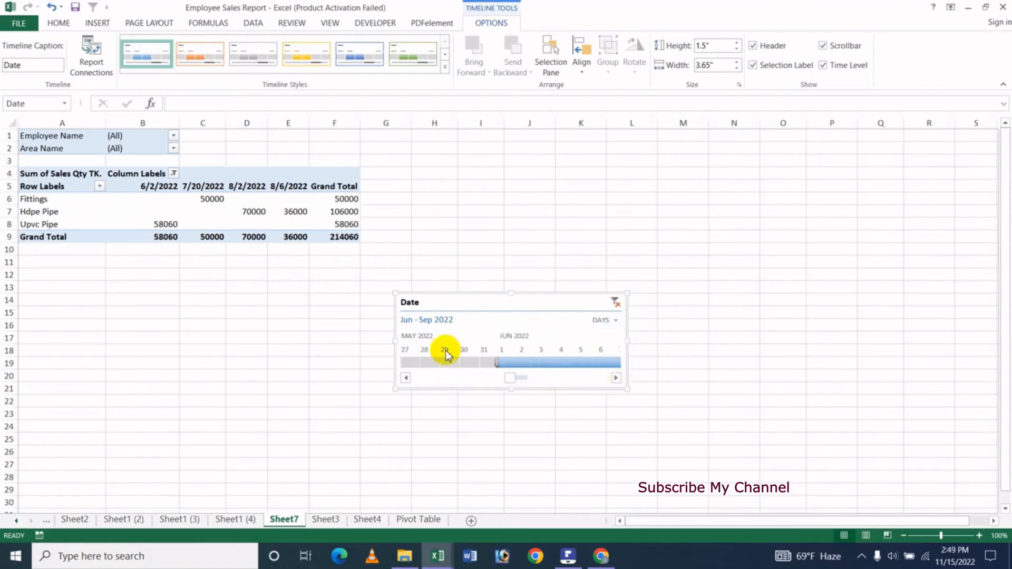
{"action": "left_click", "coordinate": [435, 362]}
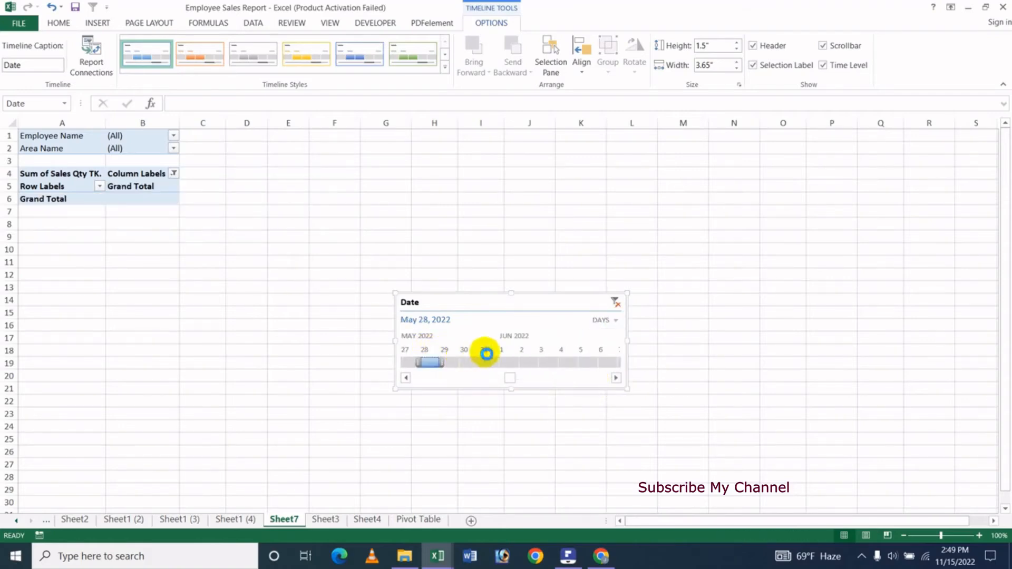
{"action": "left_click", "coordinate": [526, 362]}
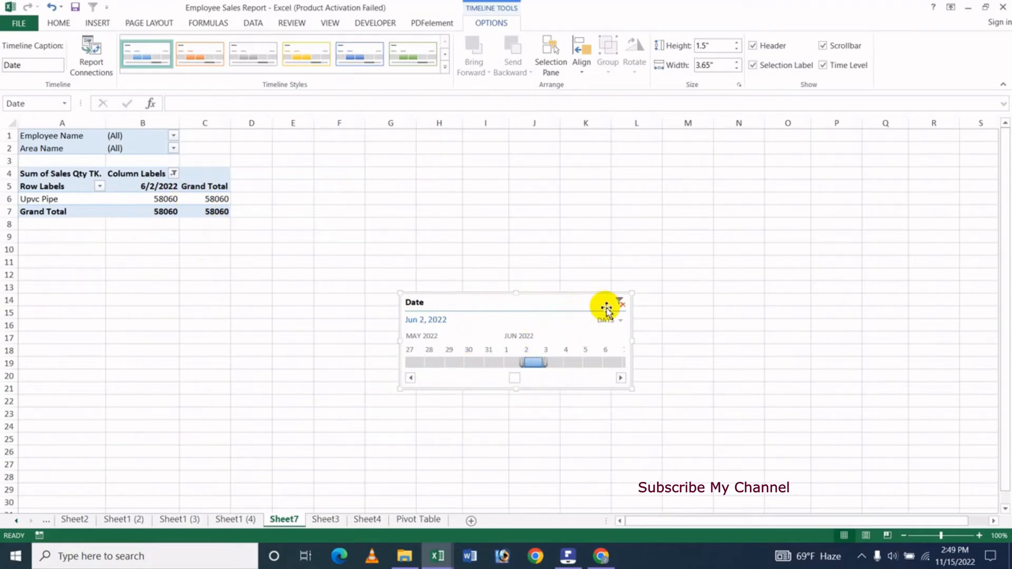
Delete the Date timeline from the sheet and refresh all the pivot table data
{"action": "key", "text": "Delete"}
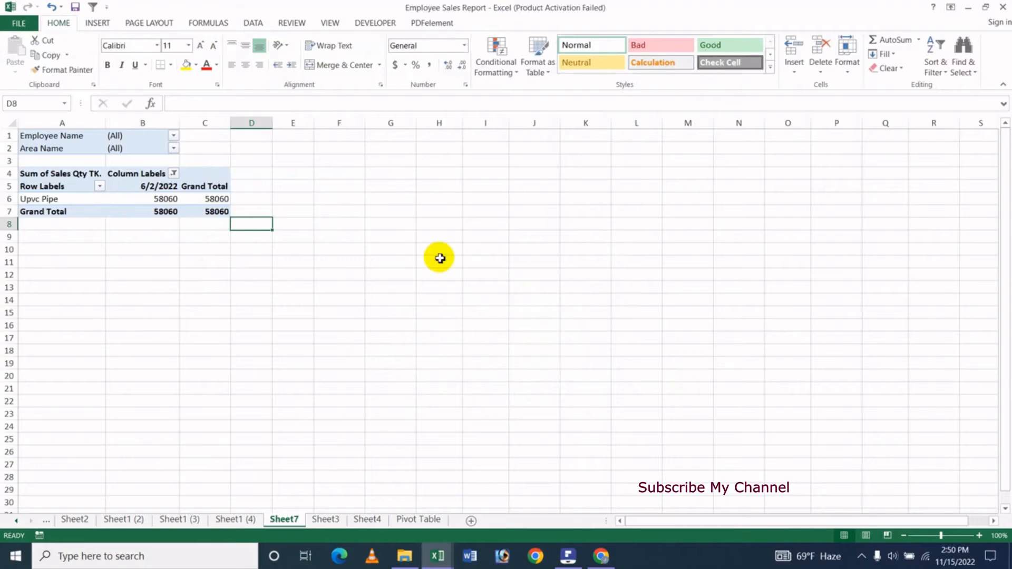
{"action": "left_click", "coordinate": [144, 197]}
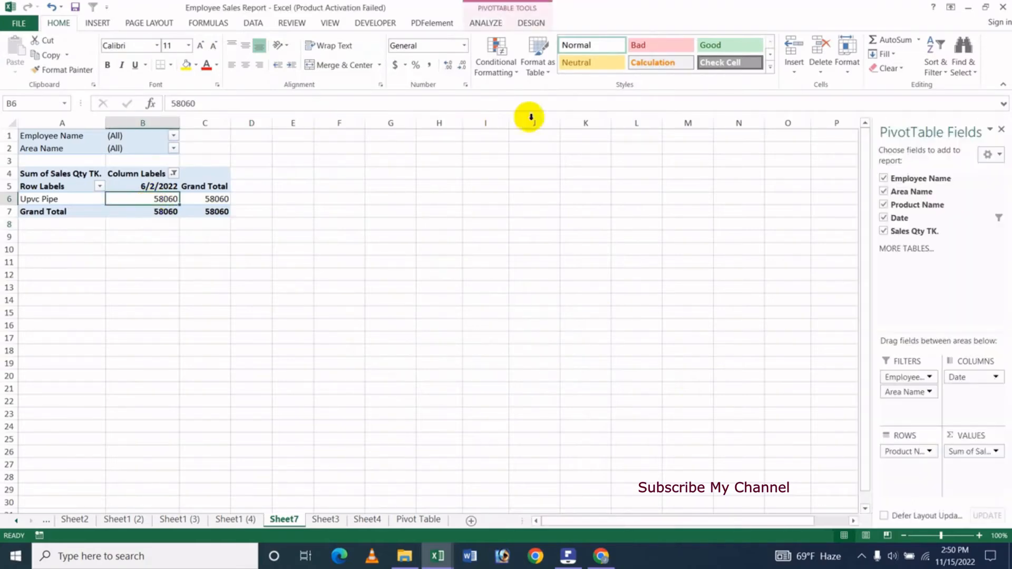
{"action": "left_click", "coordinate": [486, 23]}
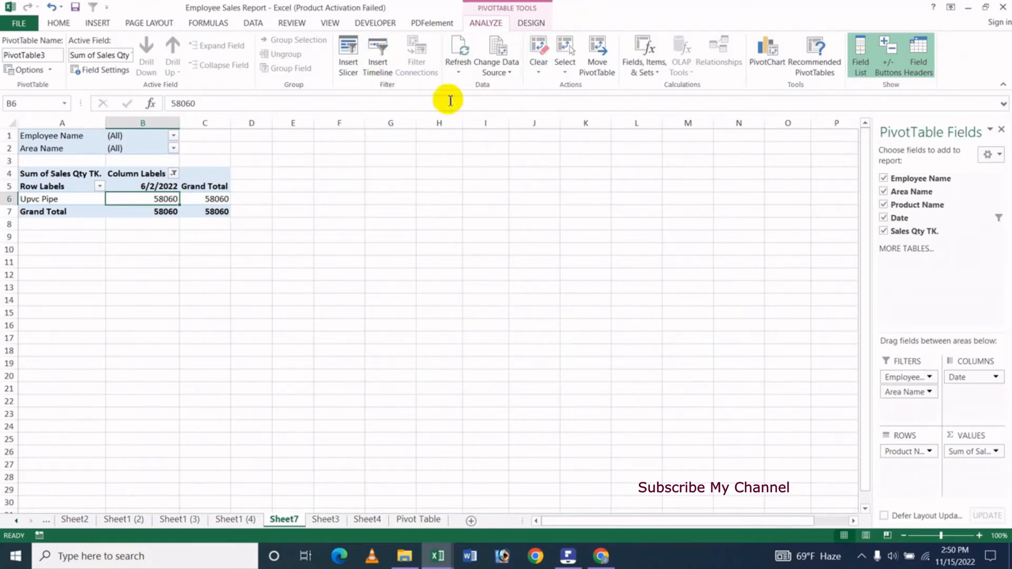
{"action": "left_click", "coordinate": [459, 79]}
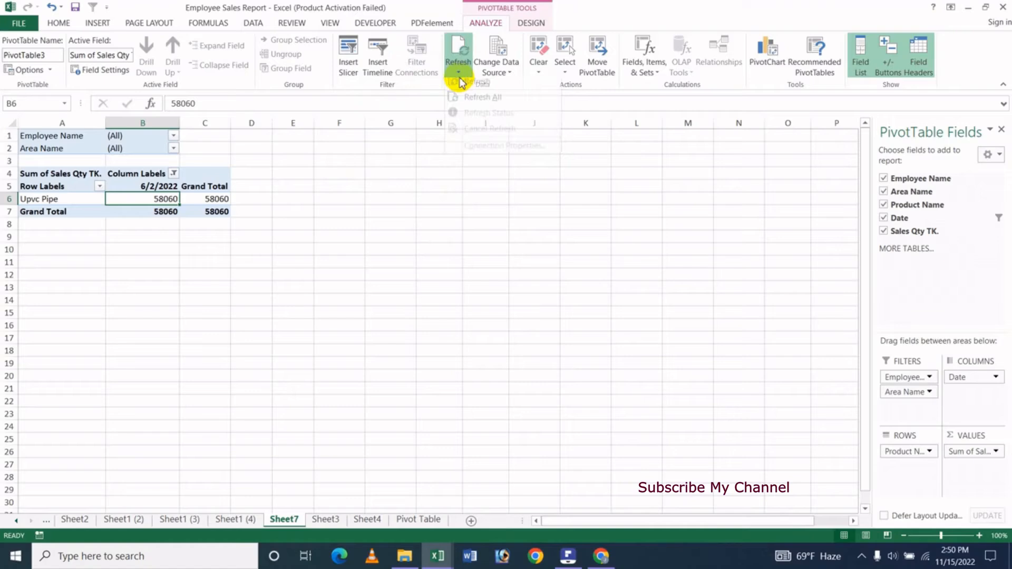
{"action": "left_click", "coordinate": [474, 99]}
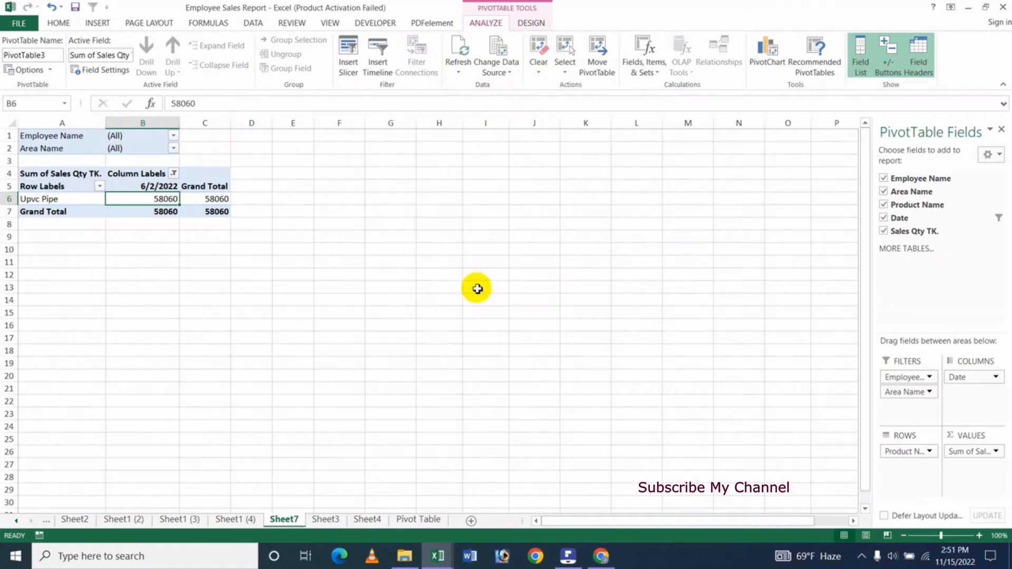
Check the source range in the pivot table's Change Data Source settings and cancel without changing it
{"action": "left_click", "coordinate": [505, 73]}
{"action": "left_click", "coordinate": [520, 88]}
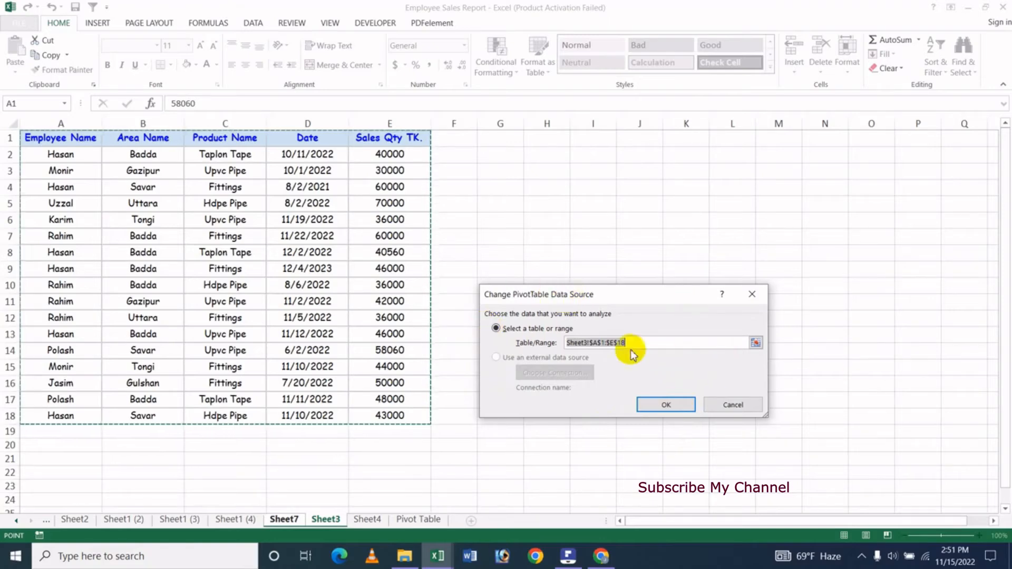
{"action": "left_click", "coordinate": [738, 406]}
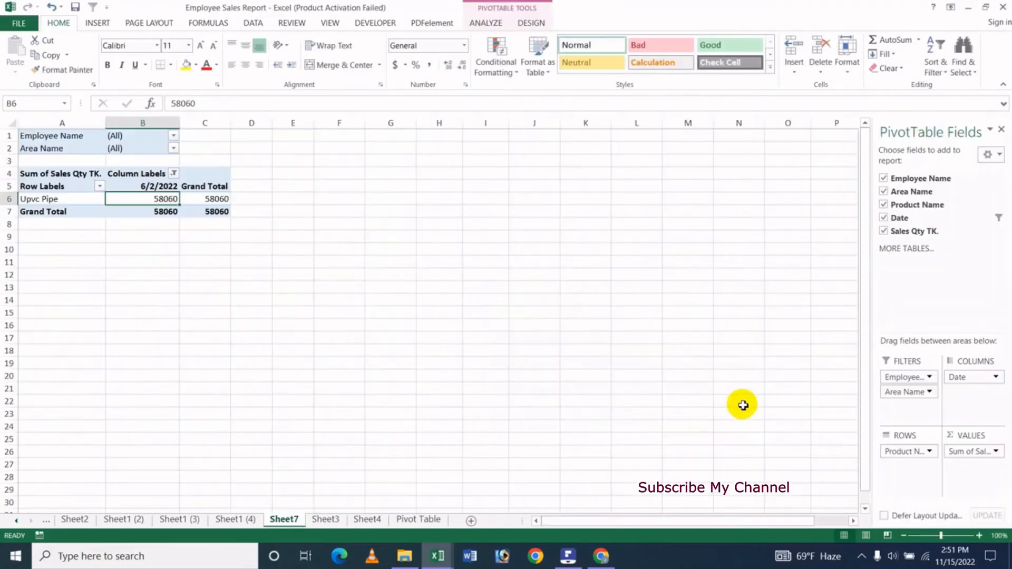
Clear the pivot table's Date filter and insert a Stacked Column PivotChart from the pivot table
{"action": "left_click", "coordinate": [486, 24]}
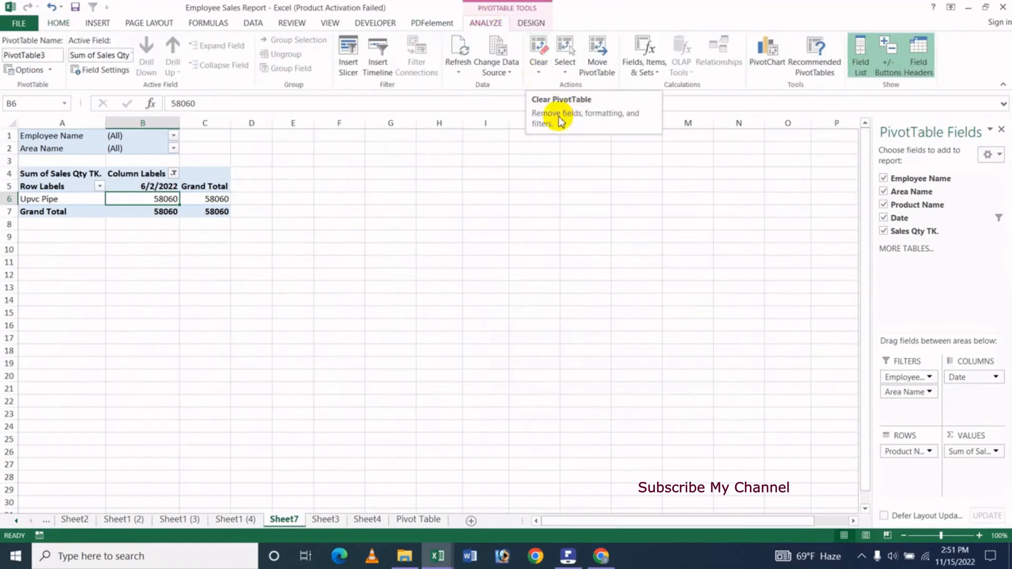
{"action": "left_click", "coordinate": [540, 78]}
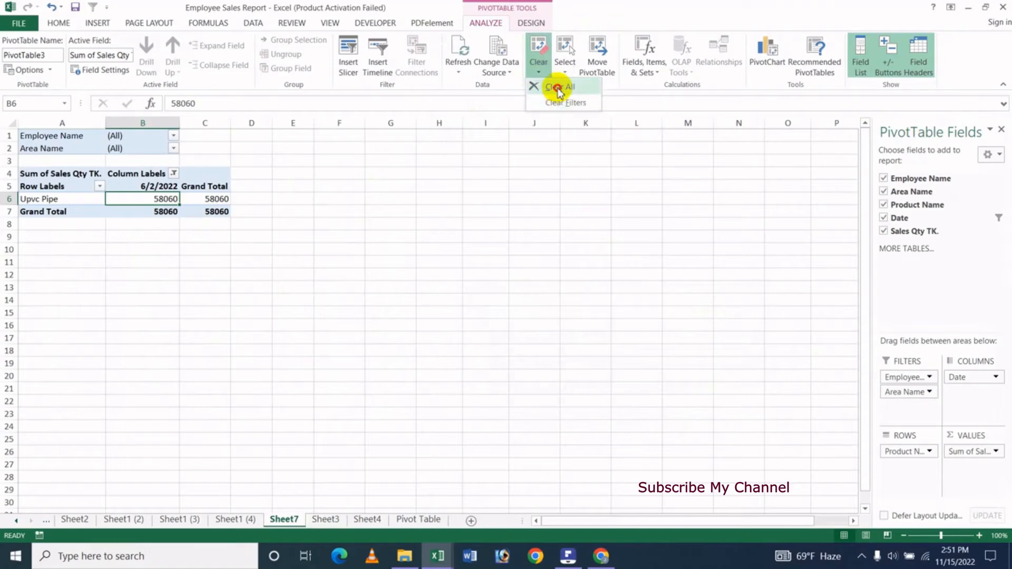
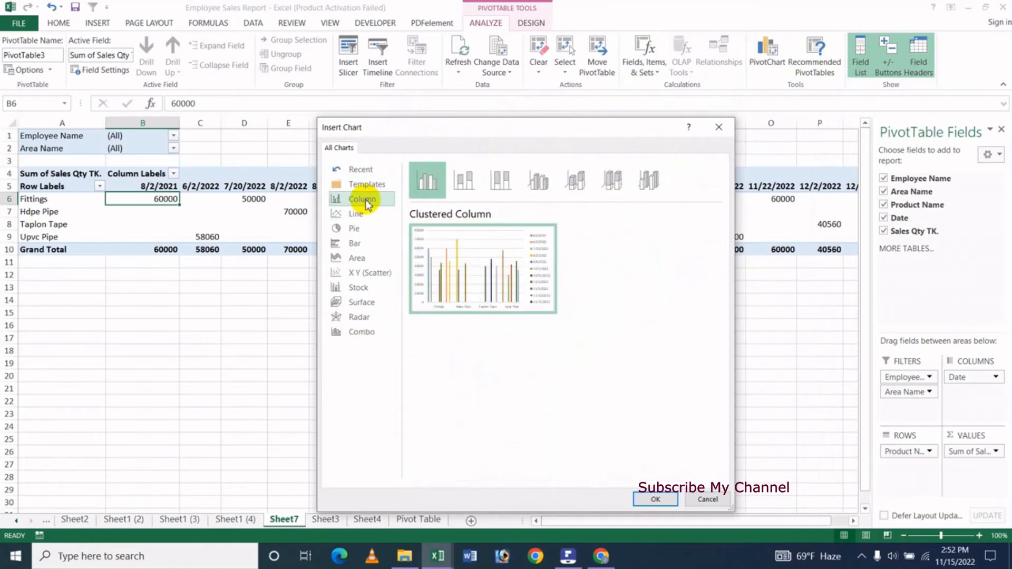
{"action": "mouse_move", "coordinate": [478, 266]}
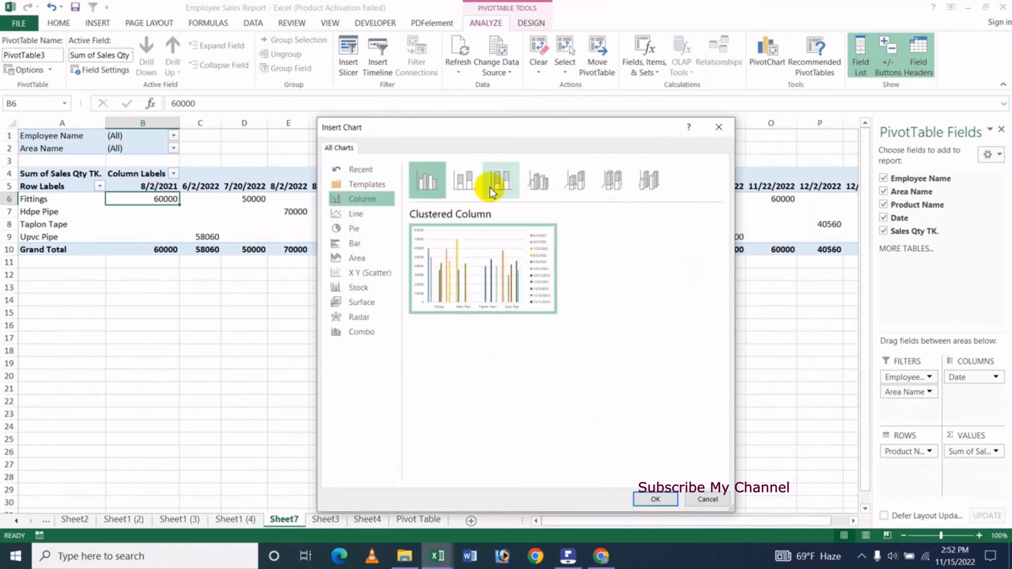
{"action": "left_click", "coordinate": [470, 182]}
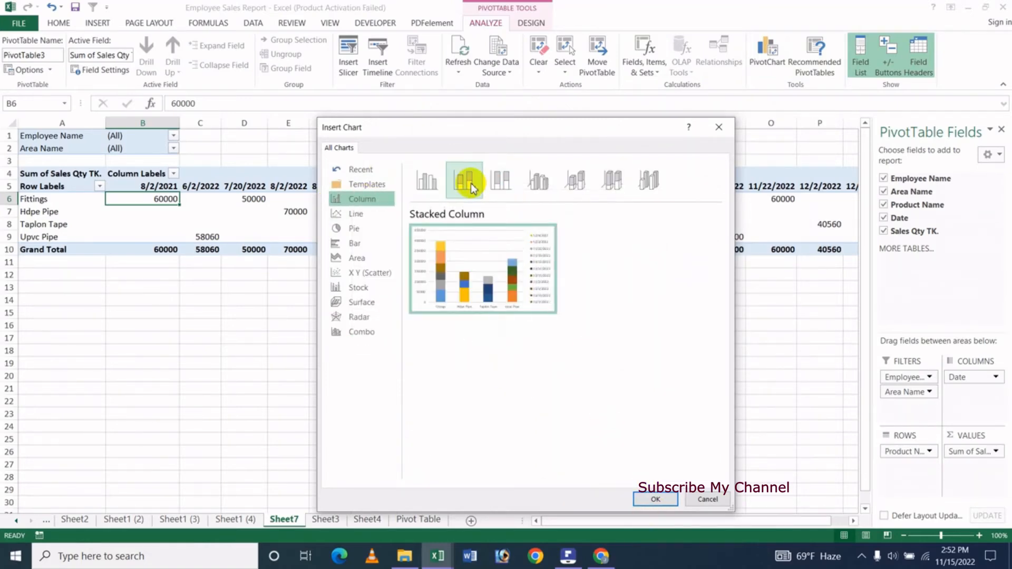
{"action": "left_click", "coordinate": [656, 500]}
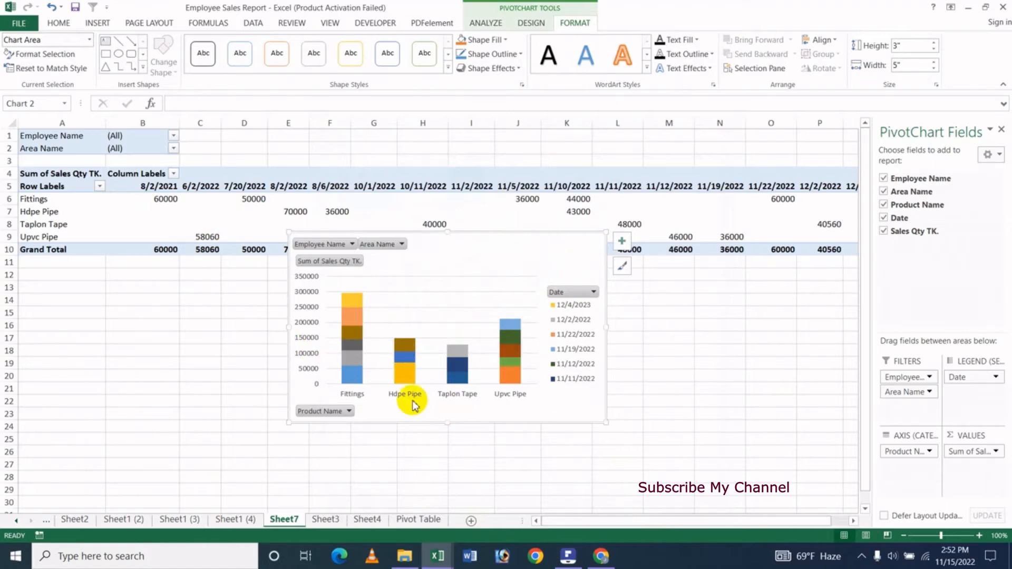
Filter the PivotChart's Date field to show only 6/2/2022 and 8/2/2022
{"action": "left_click", "coordinate": [595, 293]}
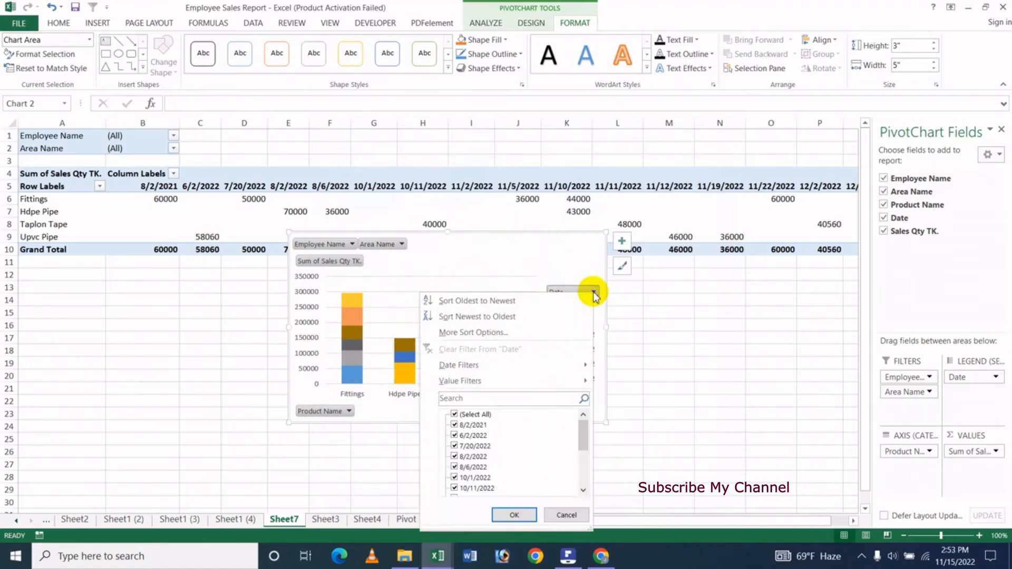
{"action": "left_click", "coordinate": [454, 416]}
{"action": "left_click", "coordinate": [454, 435]}
{"action": "left_click", "coordinate": [454, 456]}
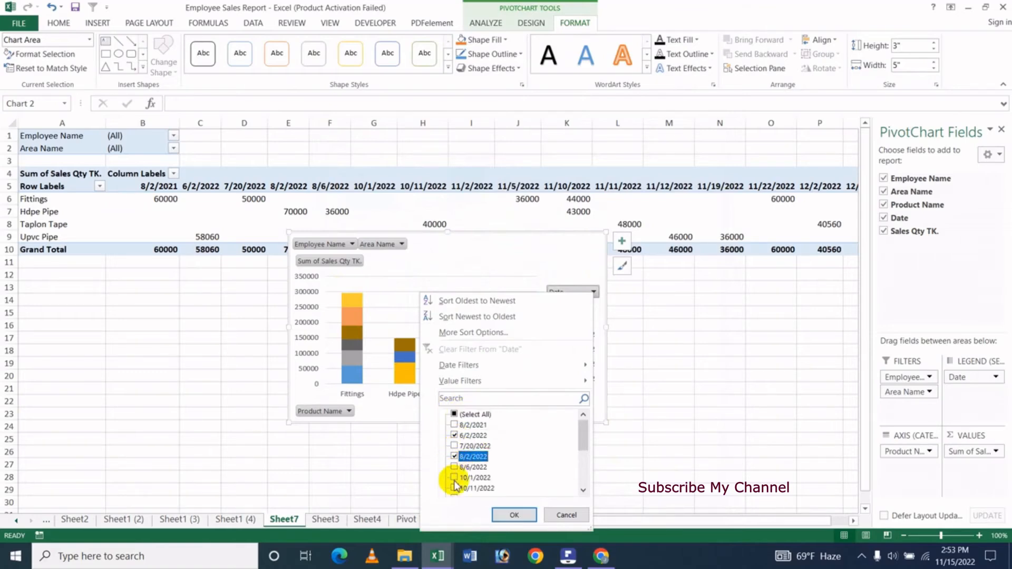
{"action": "left_click", "coordinate": [515, 516]}
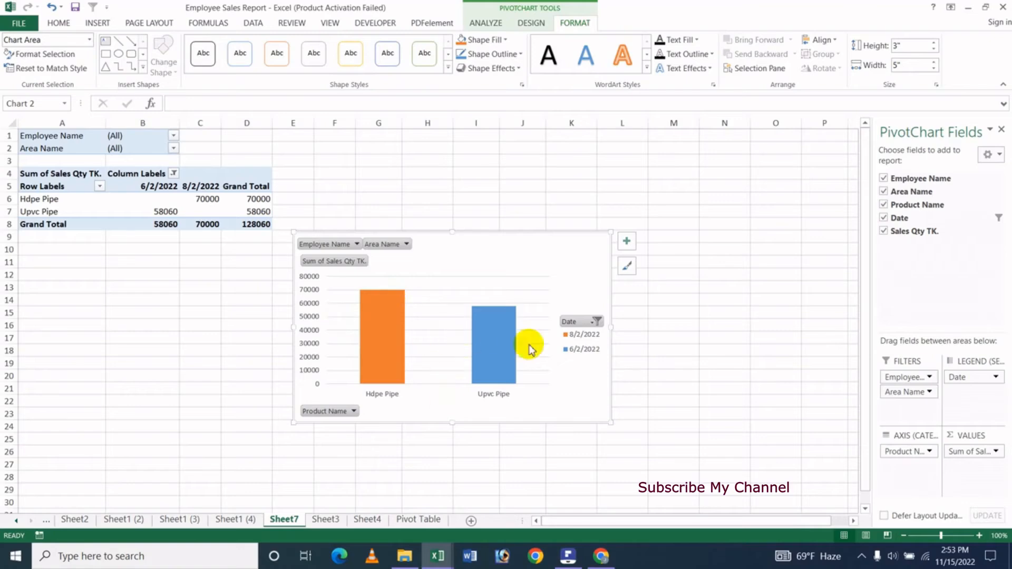
Select all dates again in the PivotChart's Date filter
{"action": "left_click", "coordinate": [596, 321]}
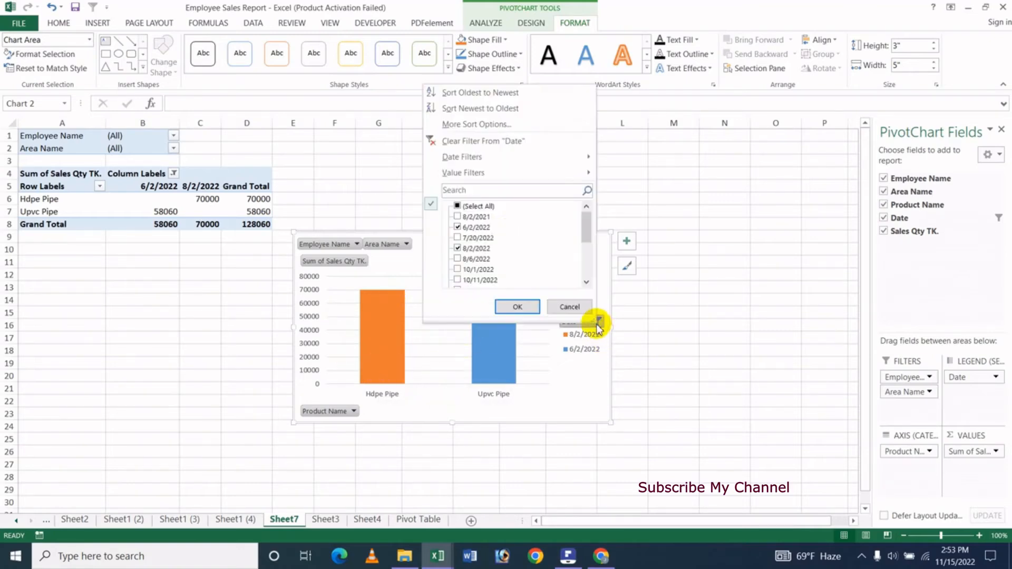
{"action": "left_click", "coordinate": [458, 206]}
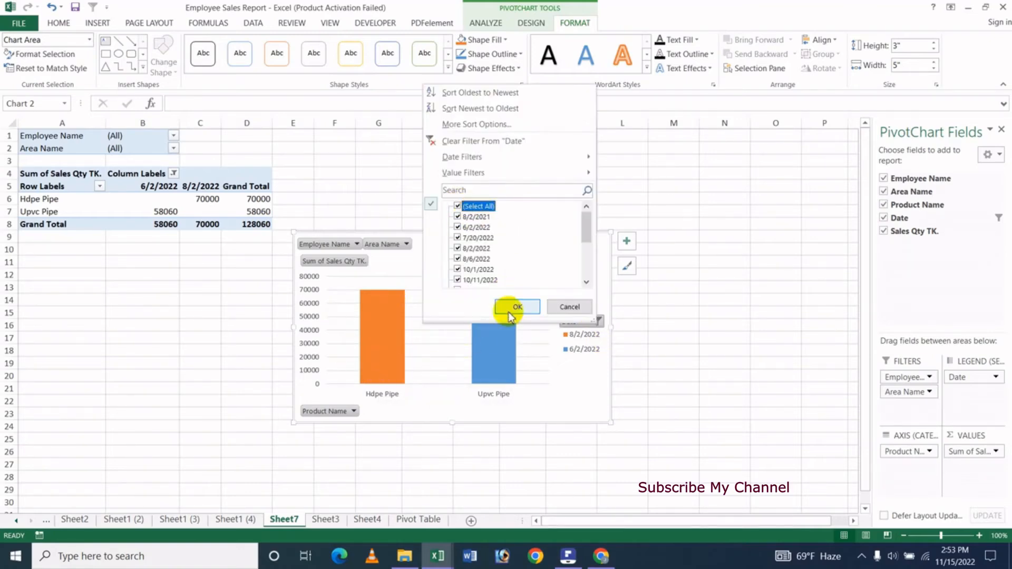
{"action": "left_click", "coordinate": [510, 311]}
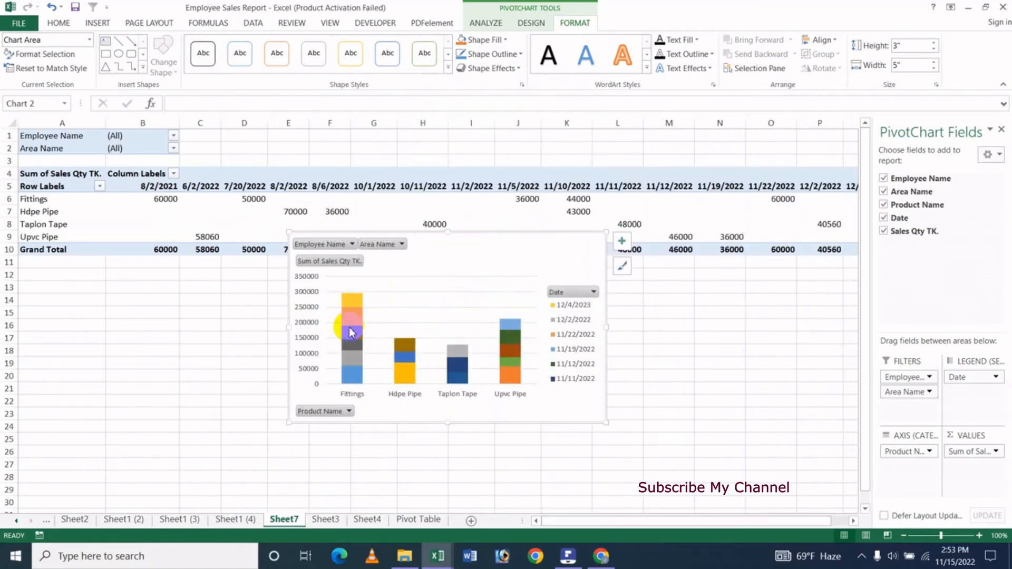
Filter the PivotChart's Product Name field to Taplon Tape only, and select all products again
{"action": "left_click", "coordinate": [349, 412]}
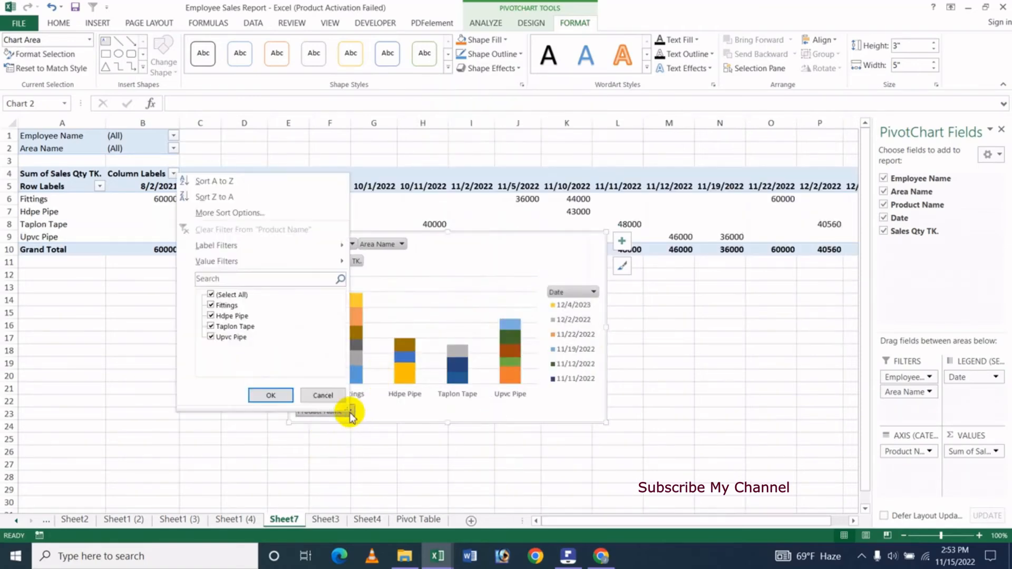
{"action": "left_click", "coordinate": [211, 327]}
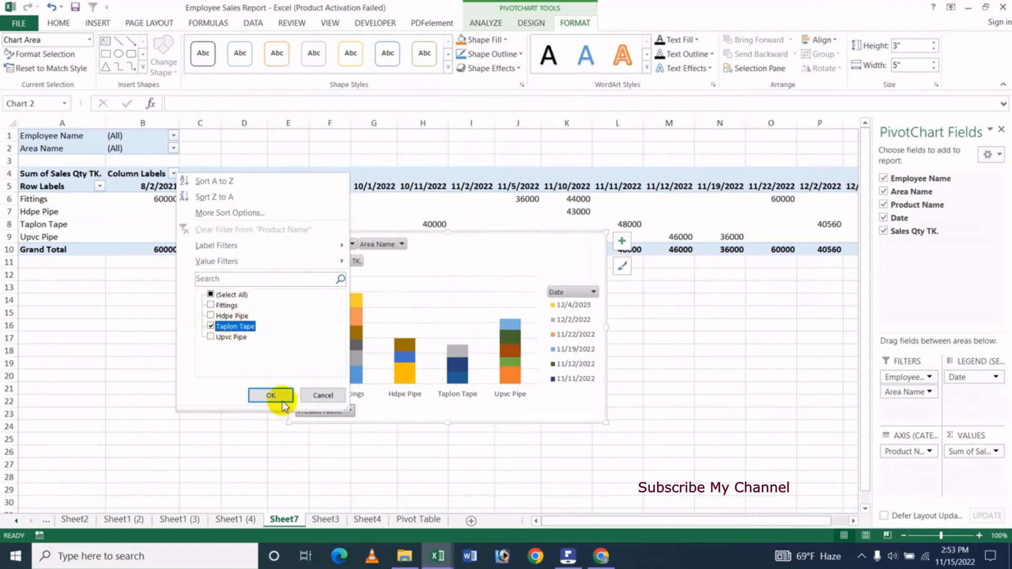
{"action": "left_click", "coordinate": [270, 396]}
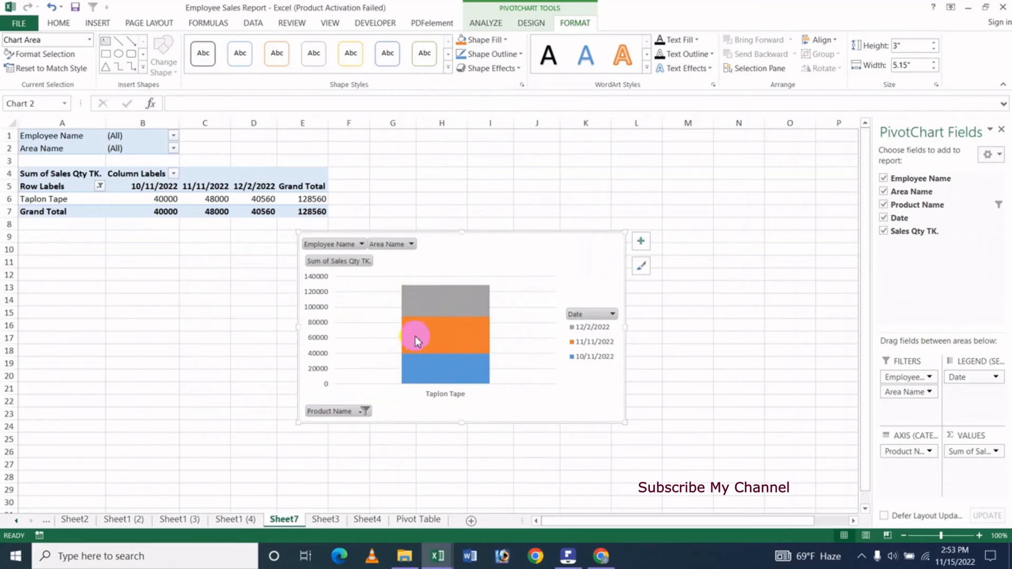
{"action": "left_click", "coordinate": [364, 411]}
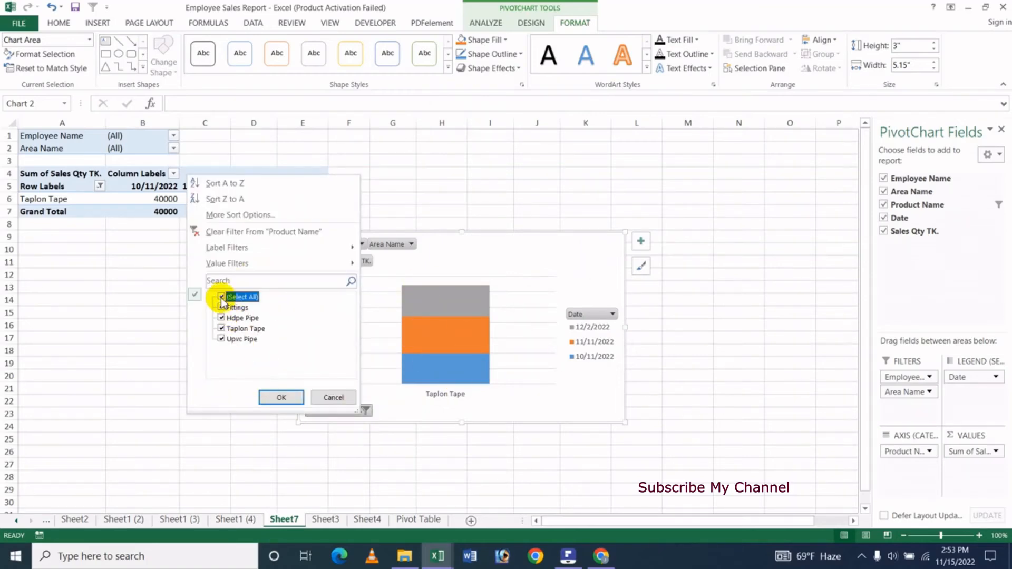
{"action": "left_click", "coordinate": [283, 398]}
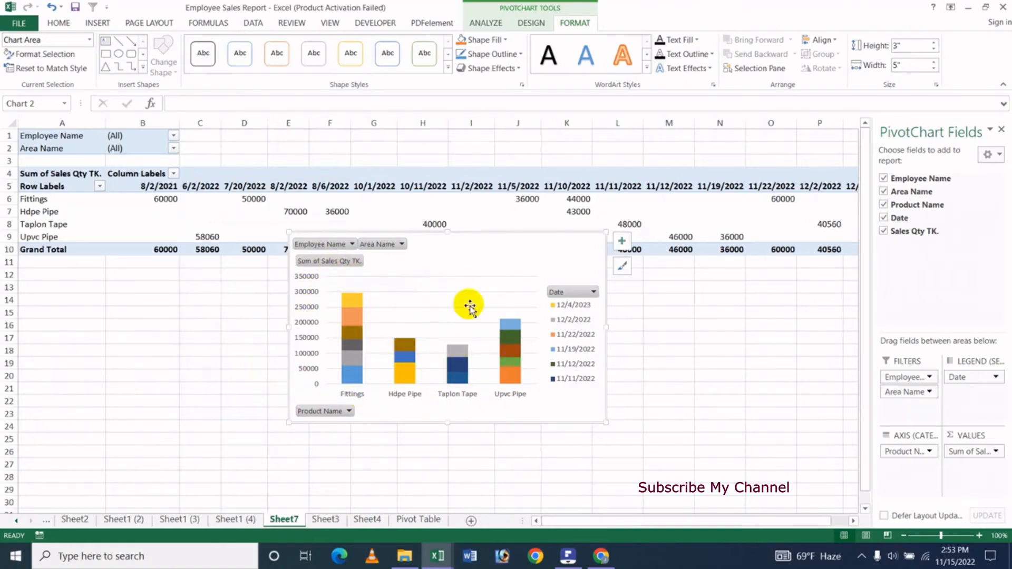
Filter the PivotChart's Area Name field to show only Badda and Tongi
{"action": "left_click", "coordinate": [402, 244]}
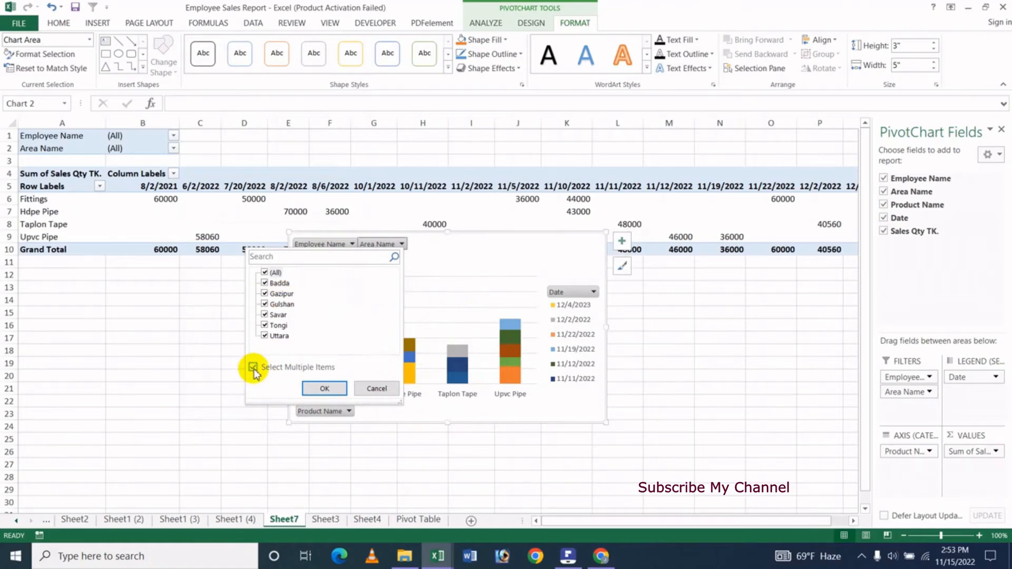
{"action": "left_click", "coordinate": [265, 274]}
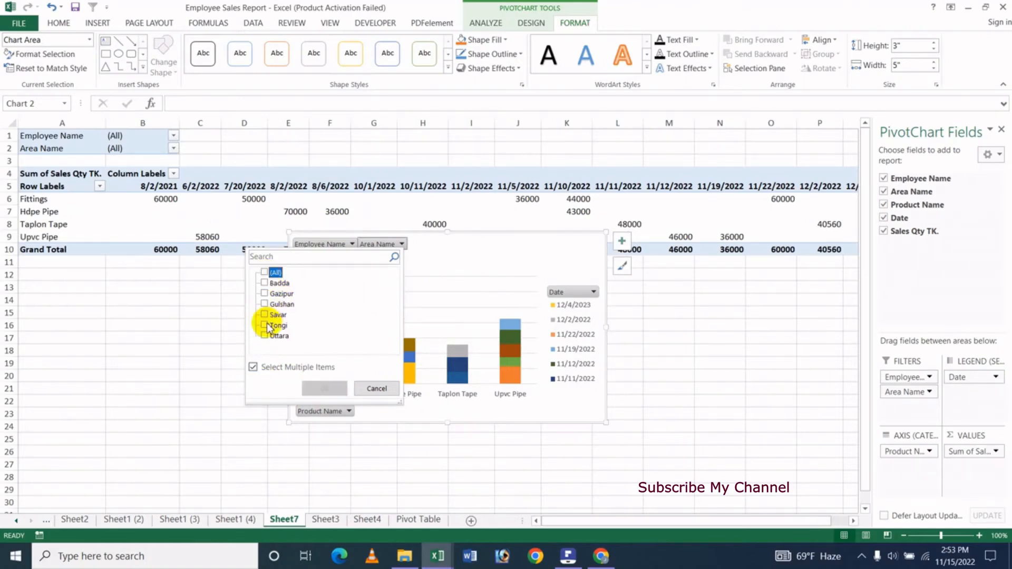
{"action": "left_click", "coordinate": [265, 326]}
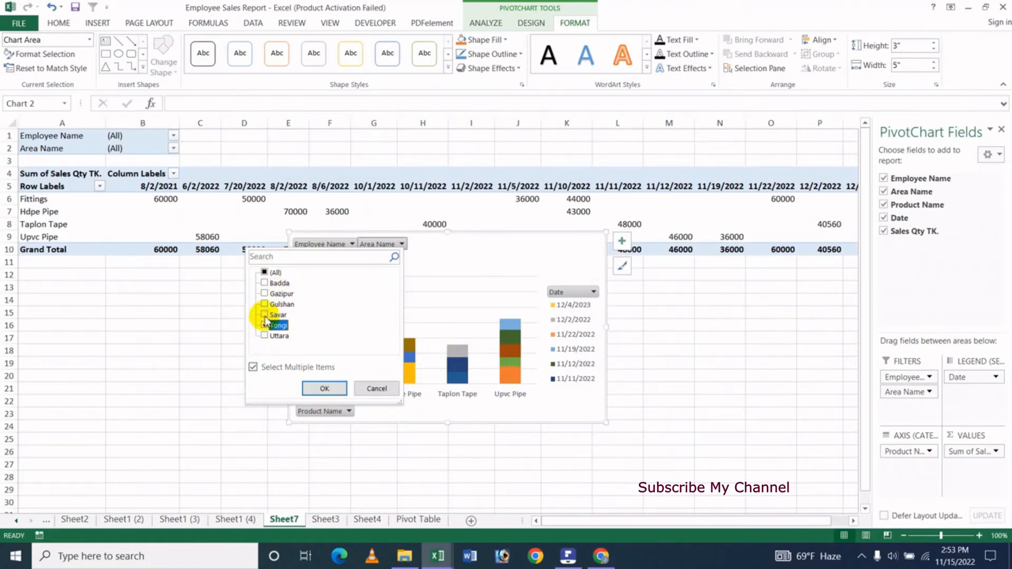
{"action": "left_click", "coordinate": [264, 283]}
{"action": "left_click", "coordinate": [324, 389]}
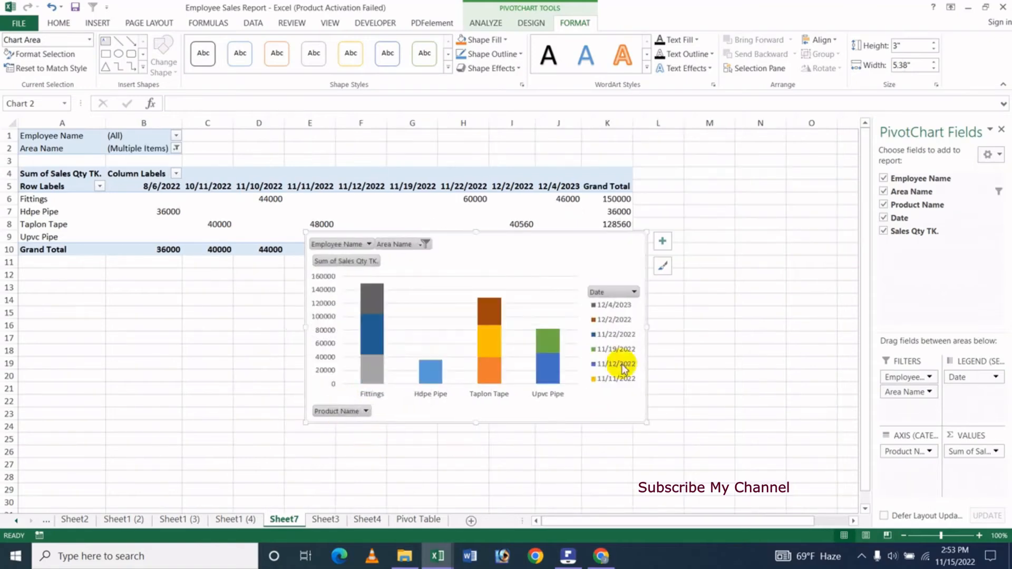
Allow multiple items in the PivotChart's Employee Name filter and keep only the second and the last listed employees
{"action": "left_click", "coordinate": [368, 245]}
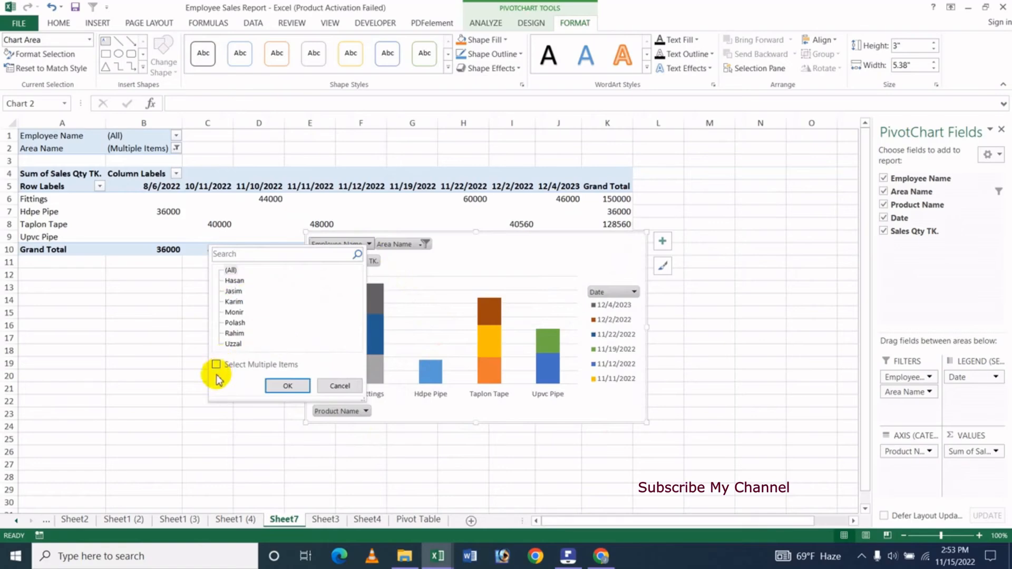
{"action": "left_click", "coordinate": [217, 364]}
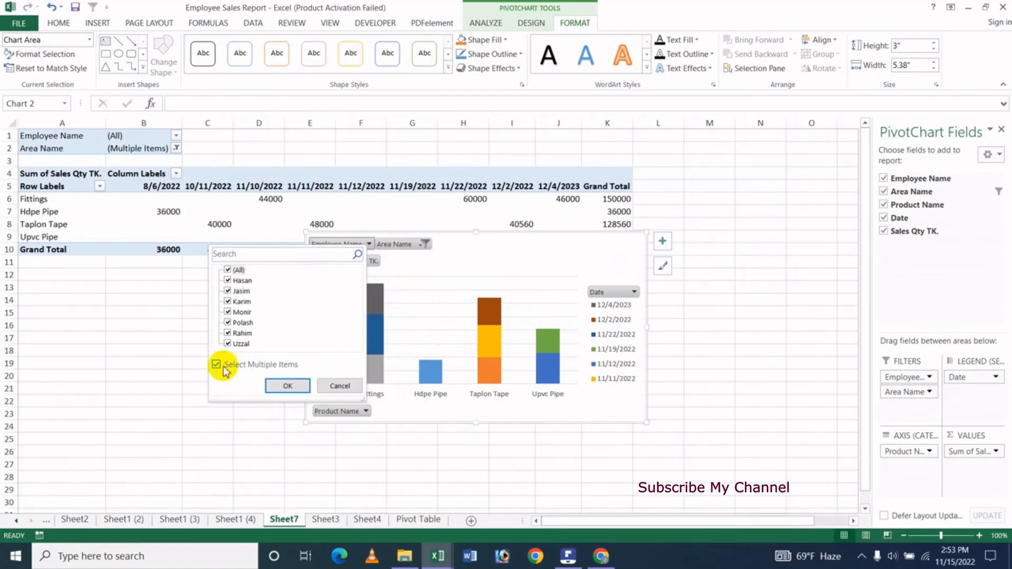
{"action": "left_click", "coordinate": [228, 270]}
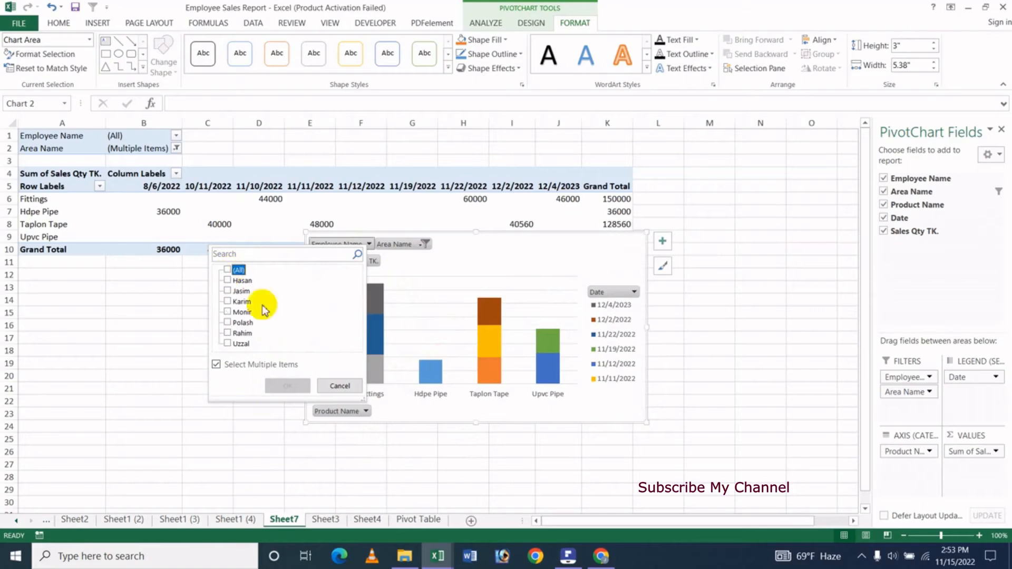
{"action": "left_click", "coordinate": [228, 291]}
{"action": "left_click", "coordinate": [228, 344]}
{"action": "left_click", "coordinate": [285, 385]}
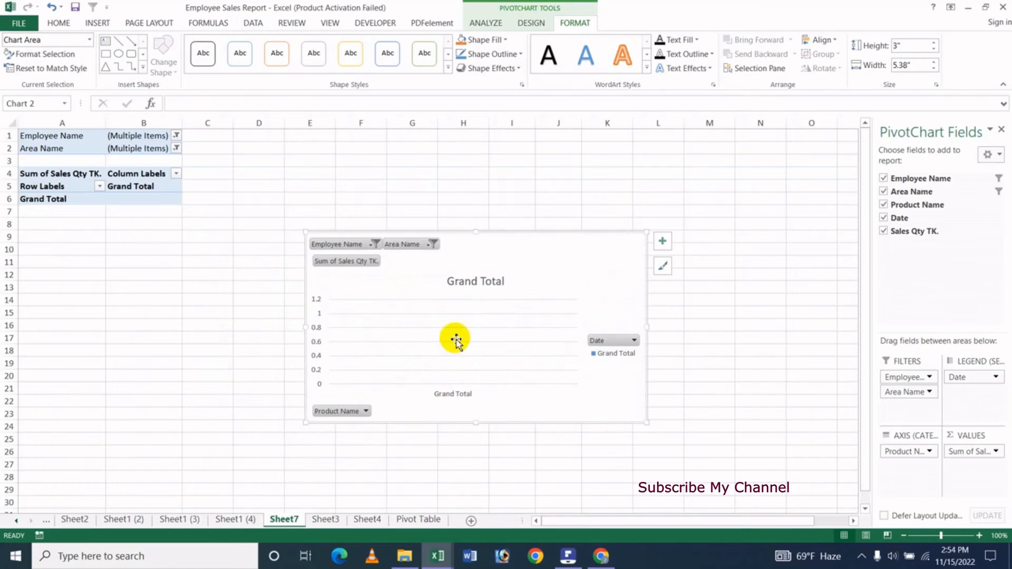
Add the first listed employee to the PivotChart's Employee Name filter and delete the PivotChart
{"action": "left_click", "coordinate": [375, 244]}
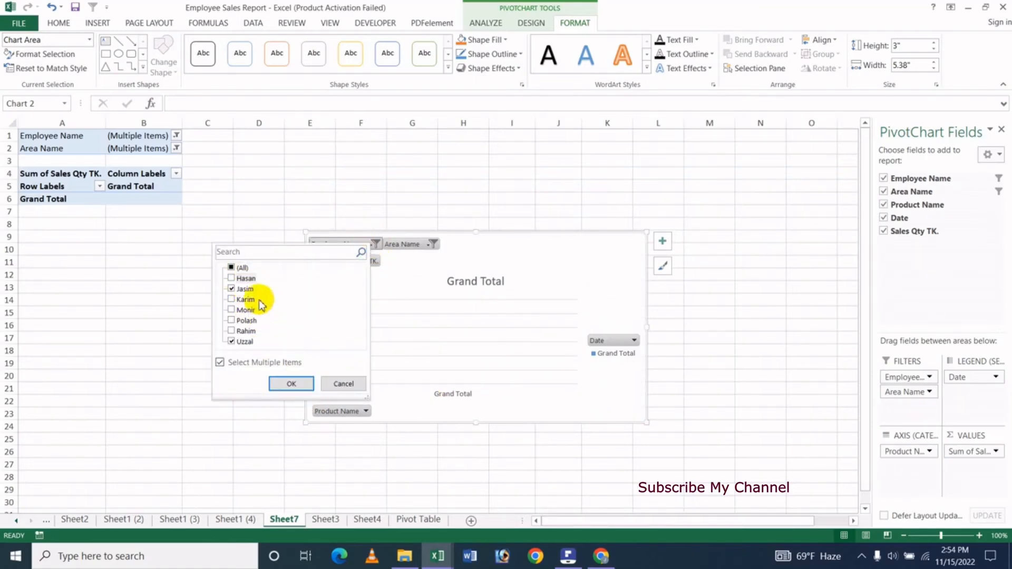
{"action": "left_click", "coordinate": [232, 278]}
{"action": "left_click", "coordinate": [294, 384]}
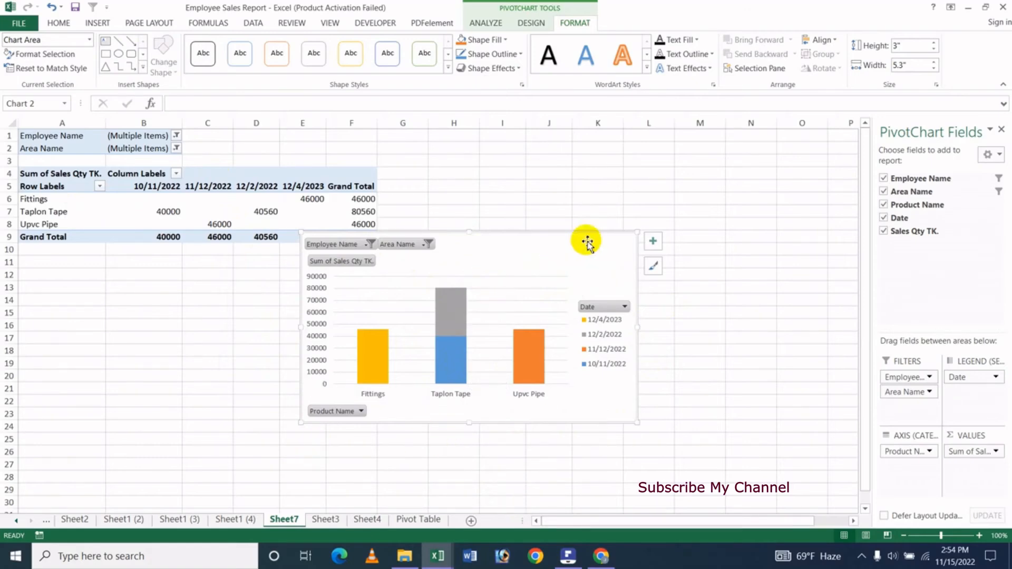
{"action": "key", "text": "Delete"}
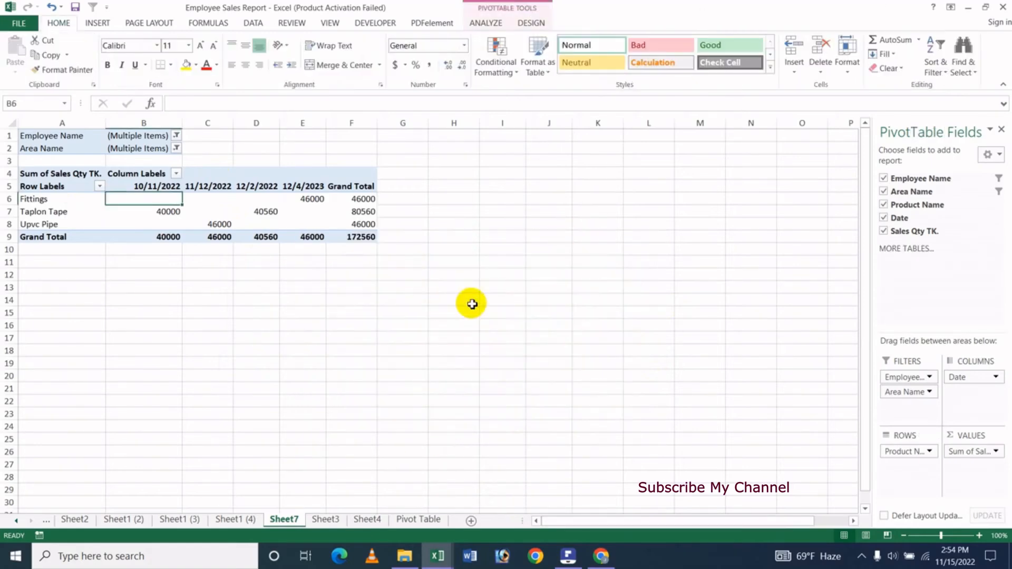
Preview the Recommended PivotTables by Product Name, Area Name and Employee Name, and cancel without inserting one
{"action": "left_click", "coordinate": [485, 21]}
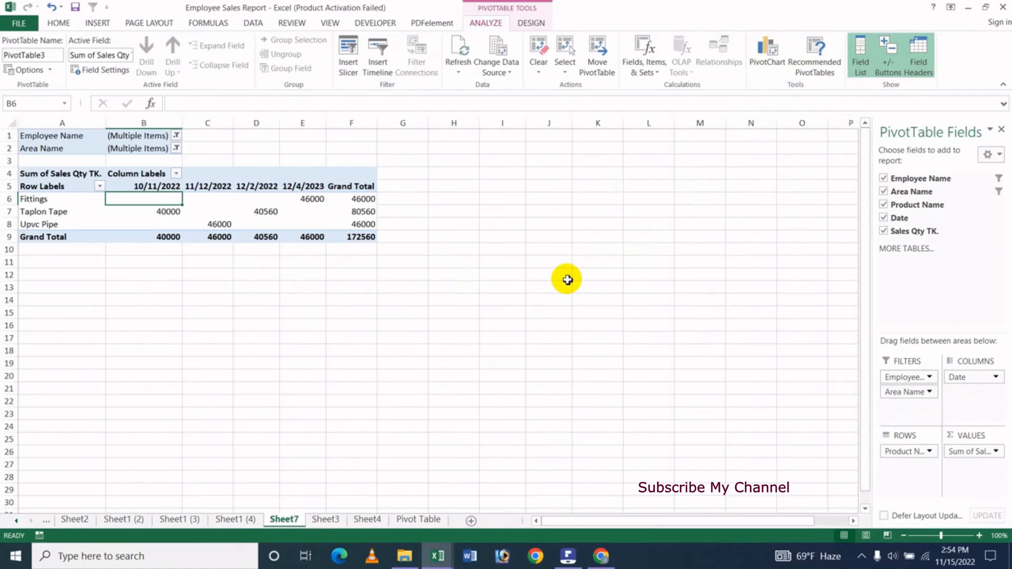
{"action": "left_click", "coordinate": [814, 63]}
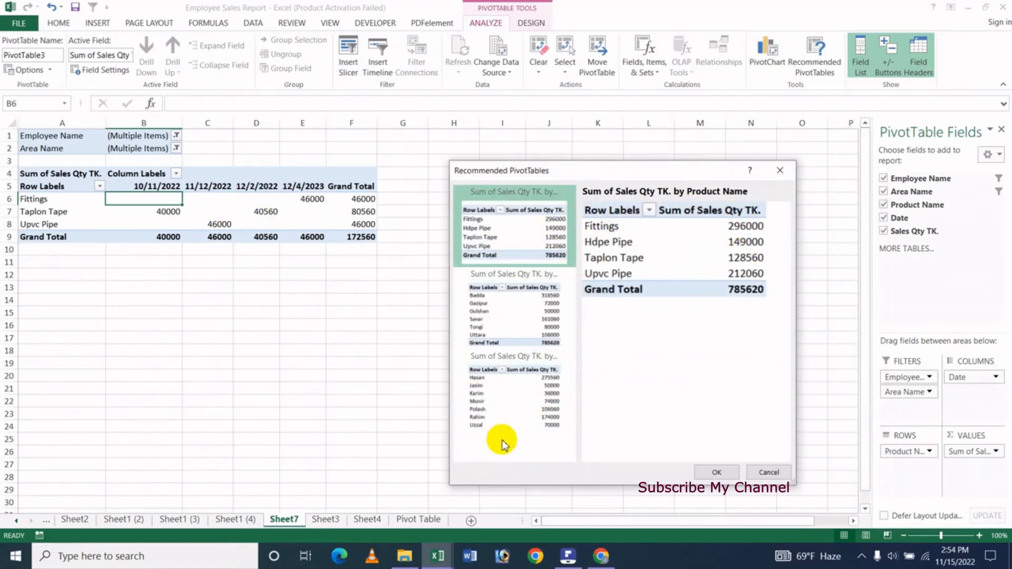
{"action": "left_click", "coordinate": [533, 319]}
{"action": "left_click", "coordinate": [505, 242]}
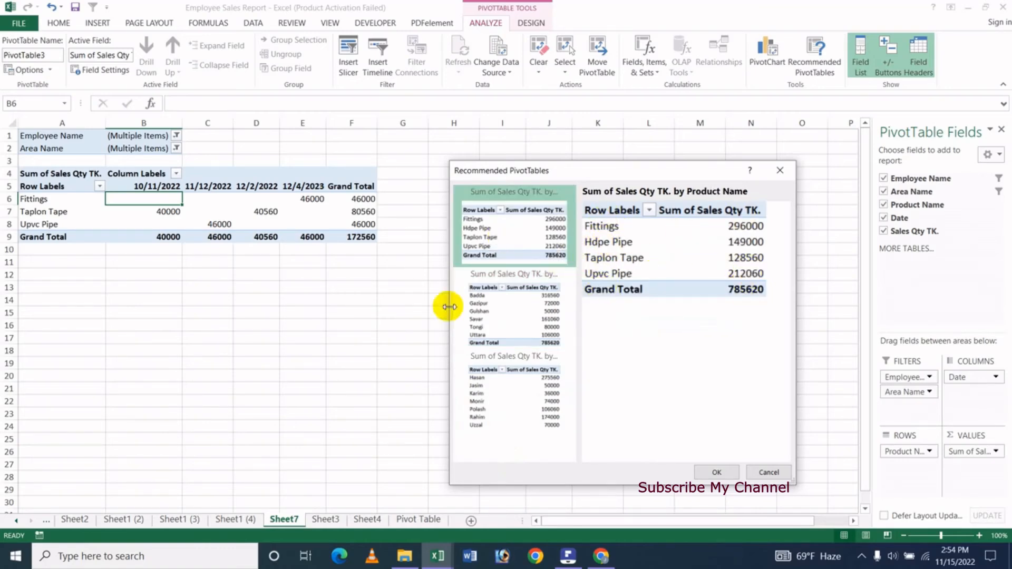
{"action": "left_click", "coordinate": [487, 311]}
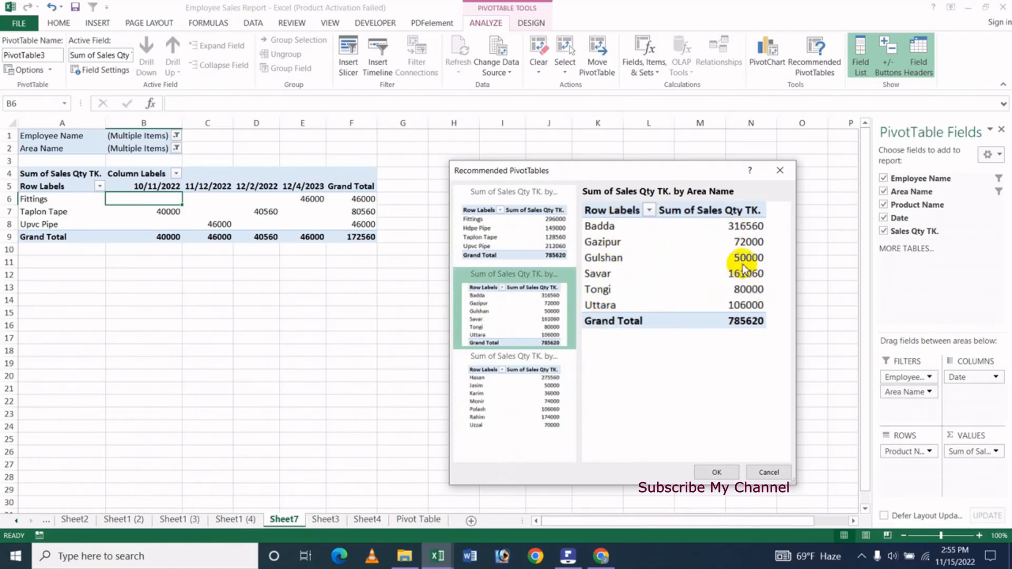
{"action": "left_click", "coordinate": [527, 384]}
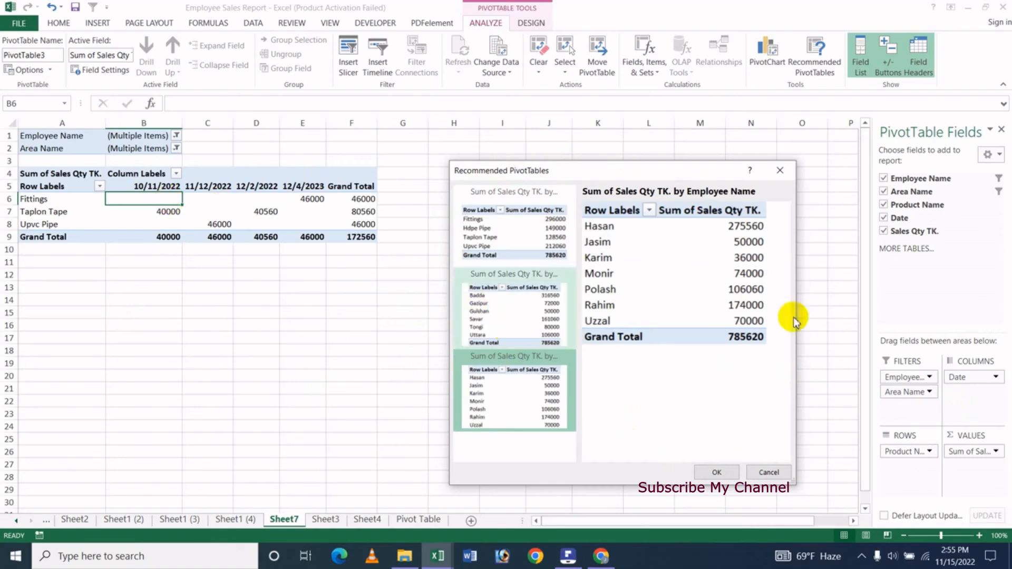
{"action": "left_click", "coordinate": [767, 472]}
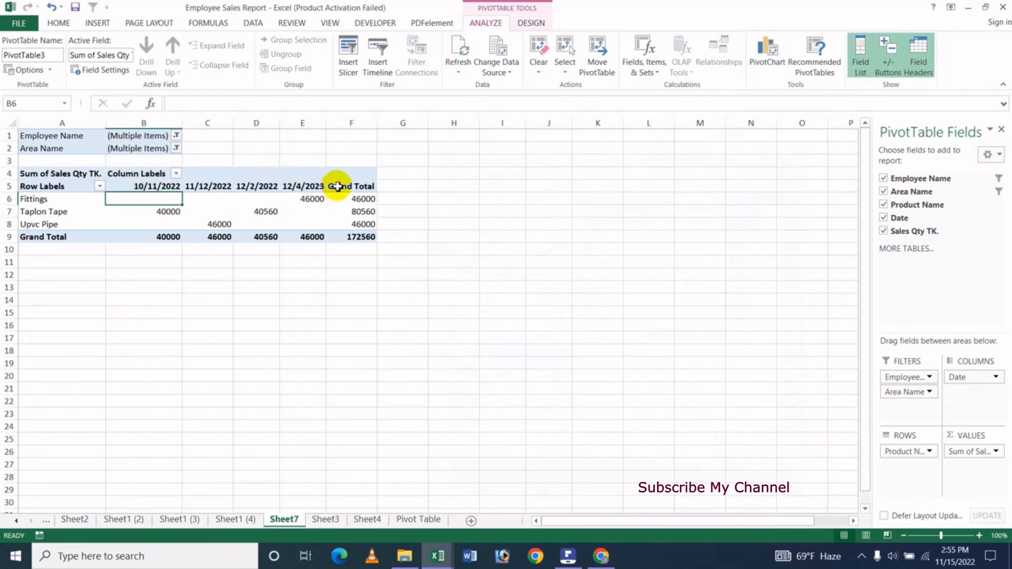
Hide and show again the pivot table's Field List and its Field Headers
{"action": "left_click", "coordinate": [860, 67]}
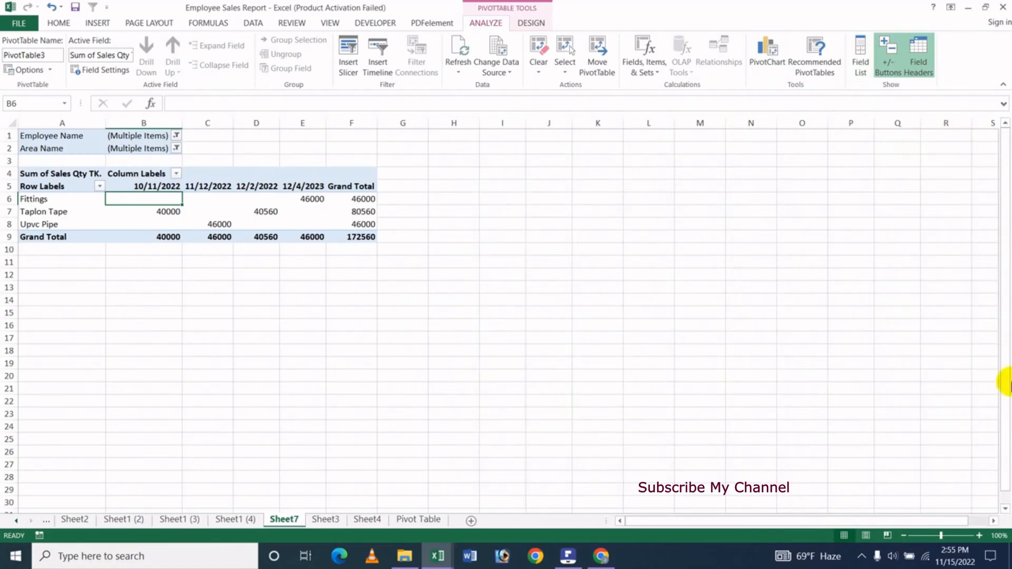
{"action": "left_click", "coordinate": [859, 58]}
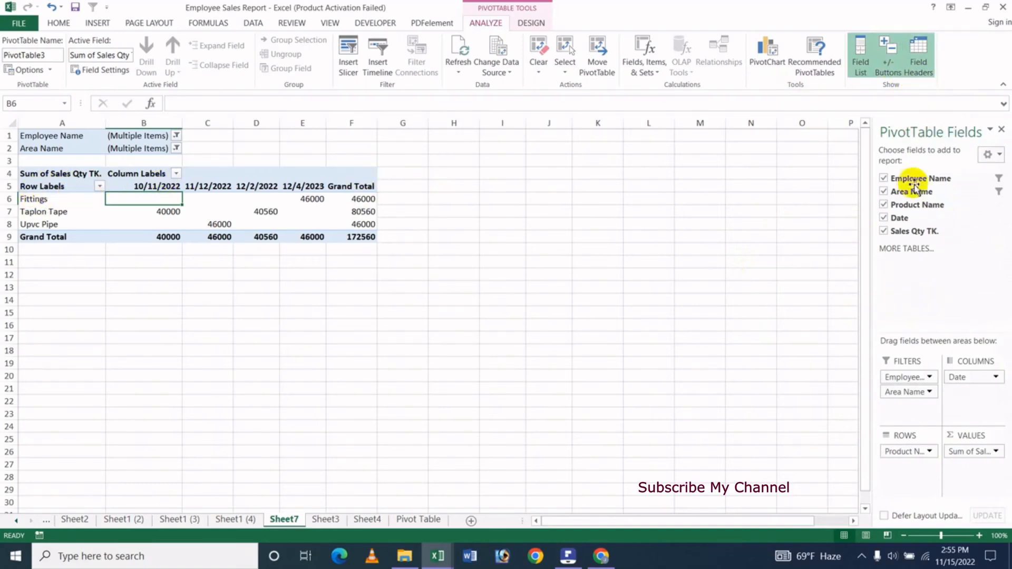
{"action": "left_click", "coordinate": [918, 55]}
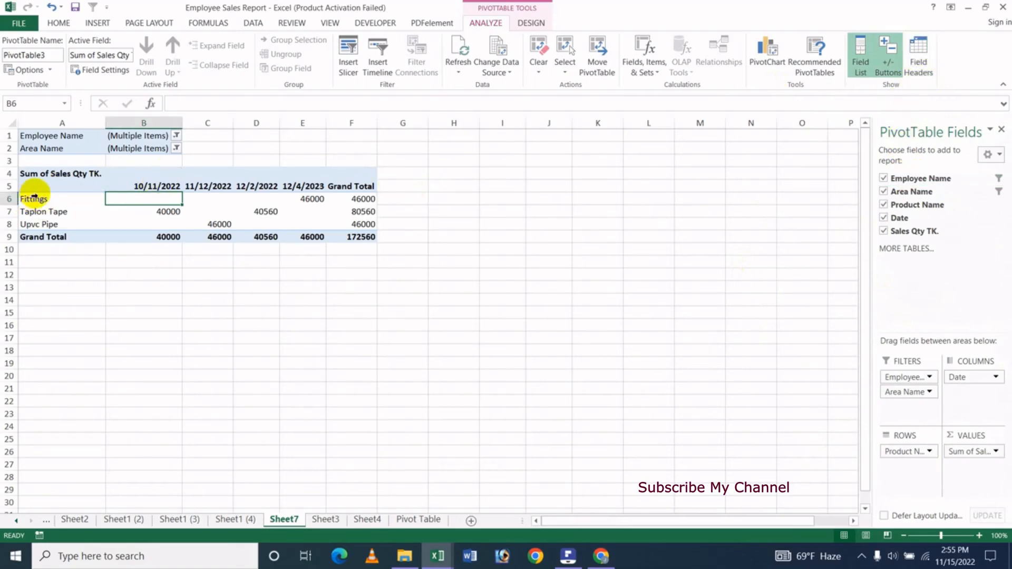
{"action": "left_click", "coordinate": [920, 59]}
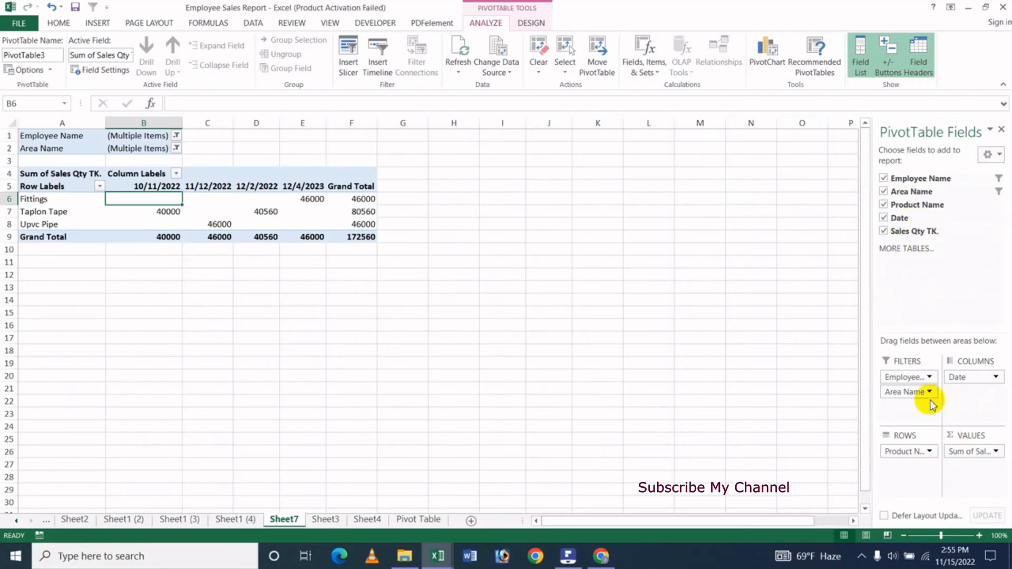
Switch the PivotTable Fields layout to Fields Section and Areas Section Side-By-Side and back to Stacked
{"action": "left_click", "coordinate": [998, 154]}
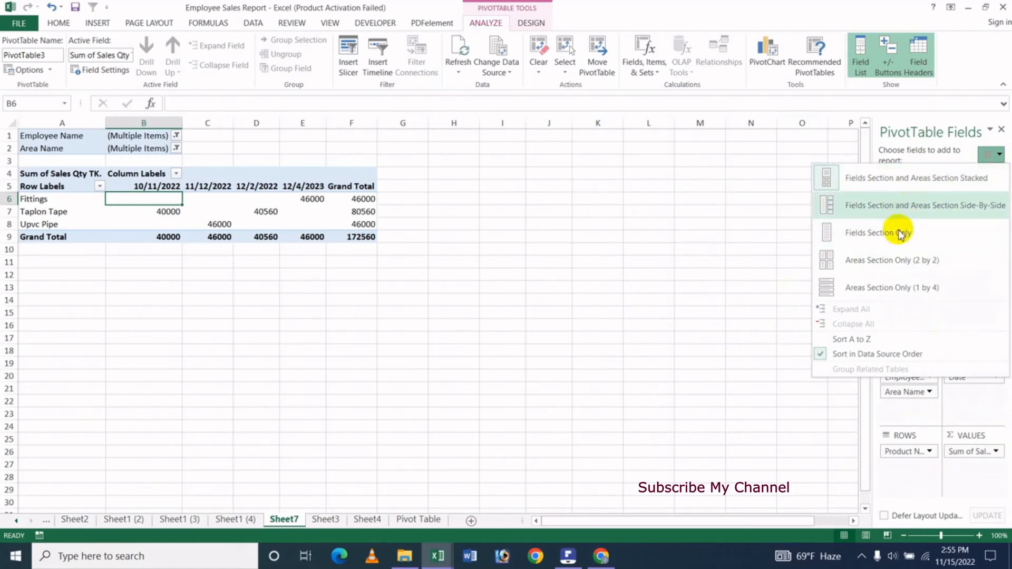
{"action": "left_click", "coordinate": [969, 213]}
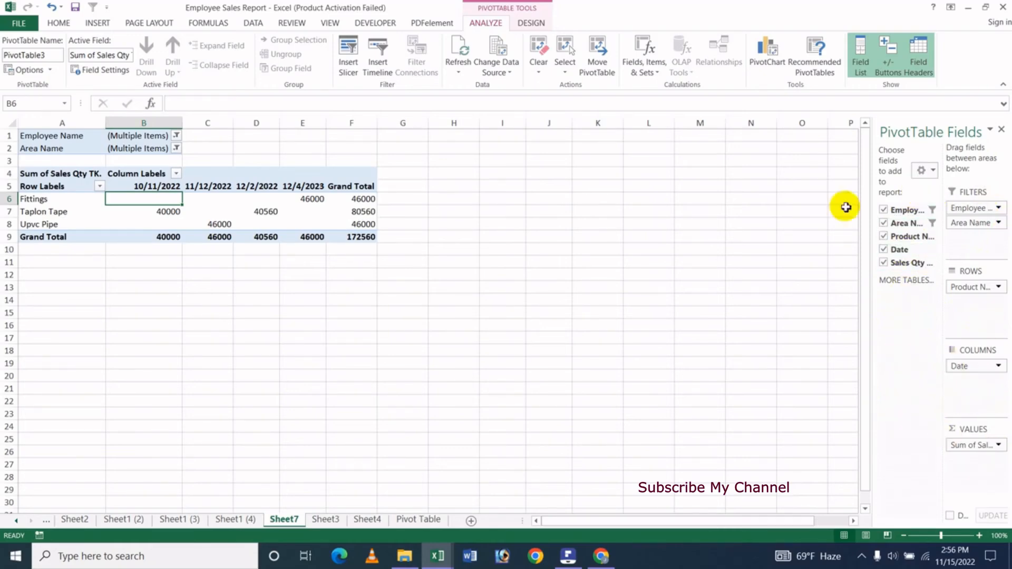
{"action": "left_click", "coordinate": [993, 138]}
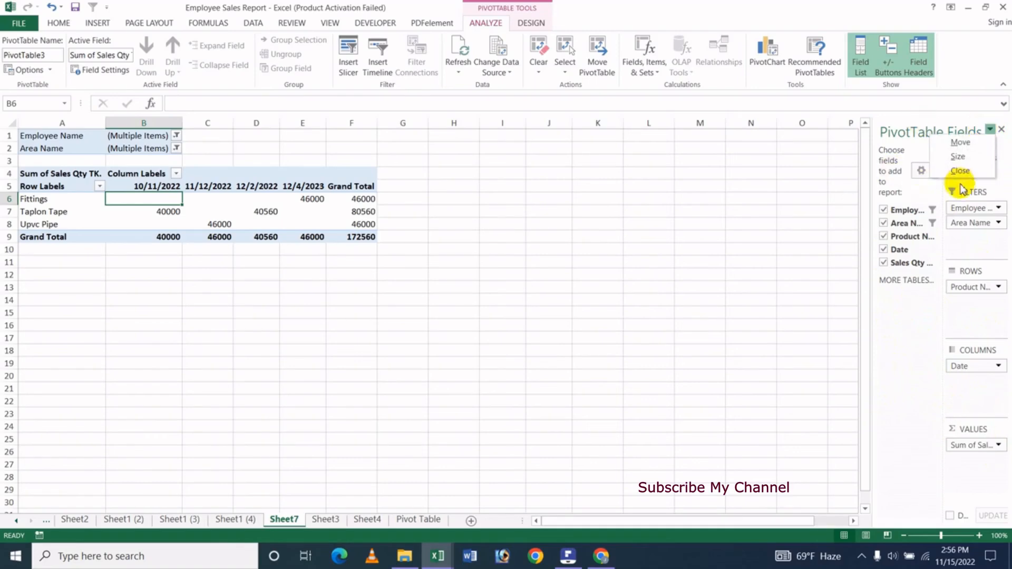
{"action": "left_click", "coordinate": [895, 311]}
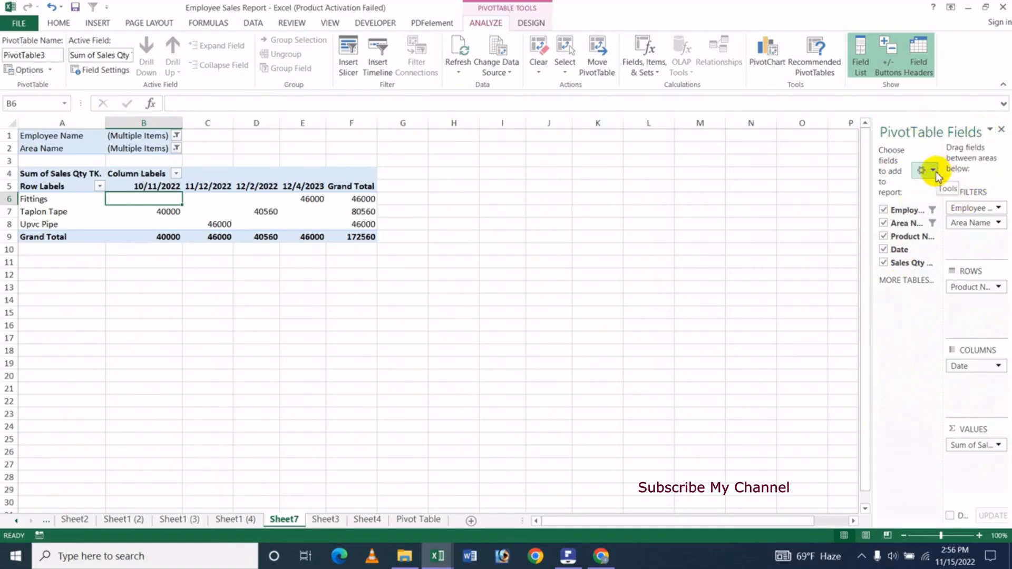
{"action": "left_click", "coordinate": [933, 170]}
{"action": "left_click", "coordinate": [889, 201]}
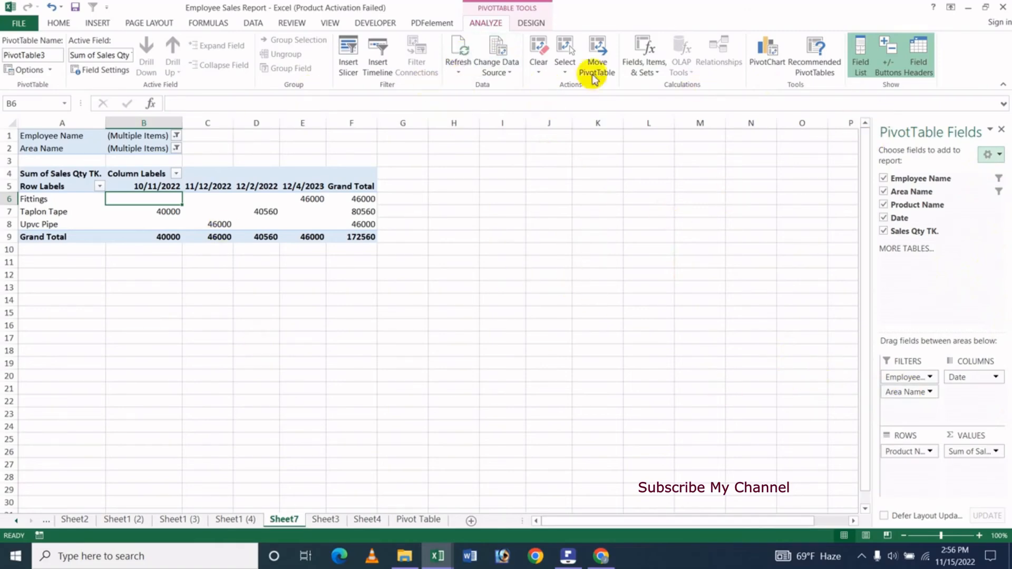
Try a green and a yellow light PivotTable style, and apply the green style from the fourth row of Medium styles
{"action": "left_click", "coordinate": [533, 23]}
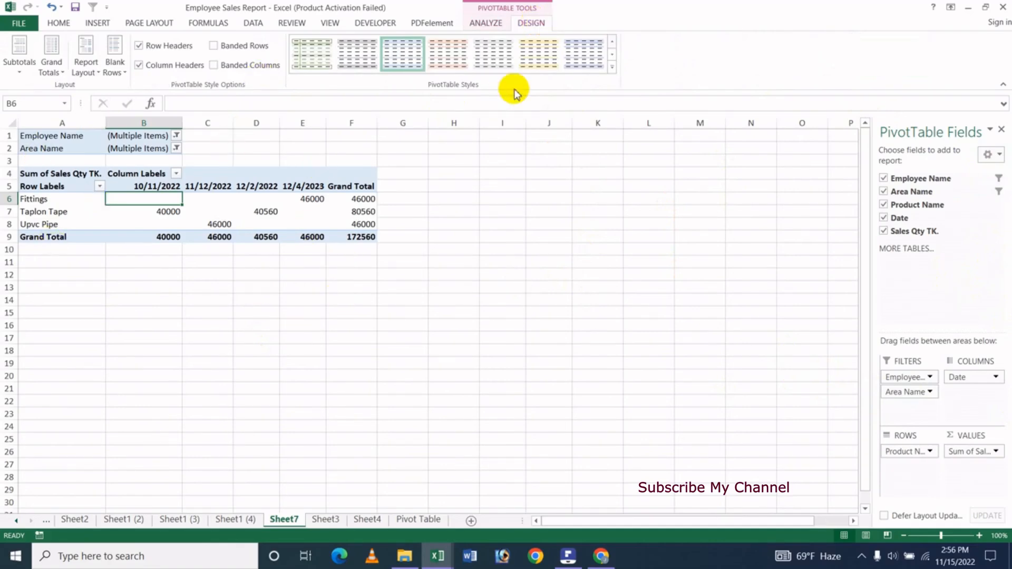
{"action": "left_click", "coordinate": [318, 61]}
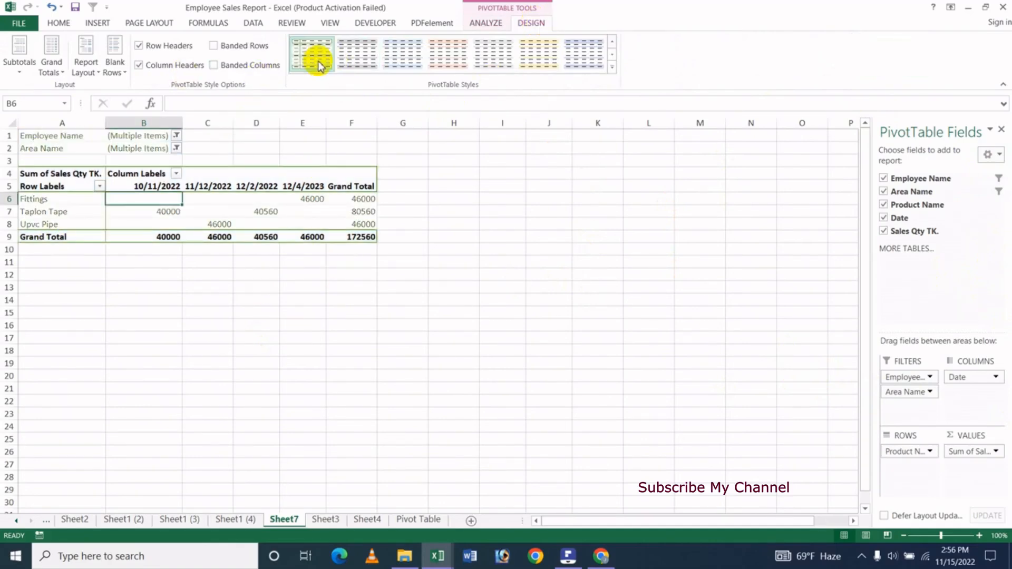
{"action": "left_click", "coordinate": [525, 53]}
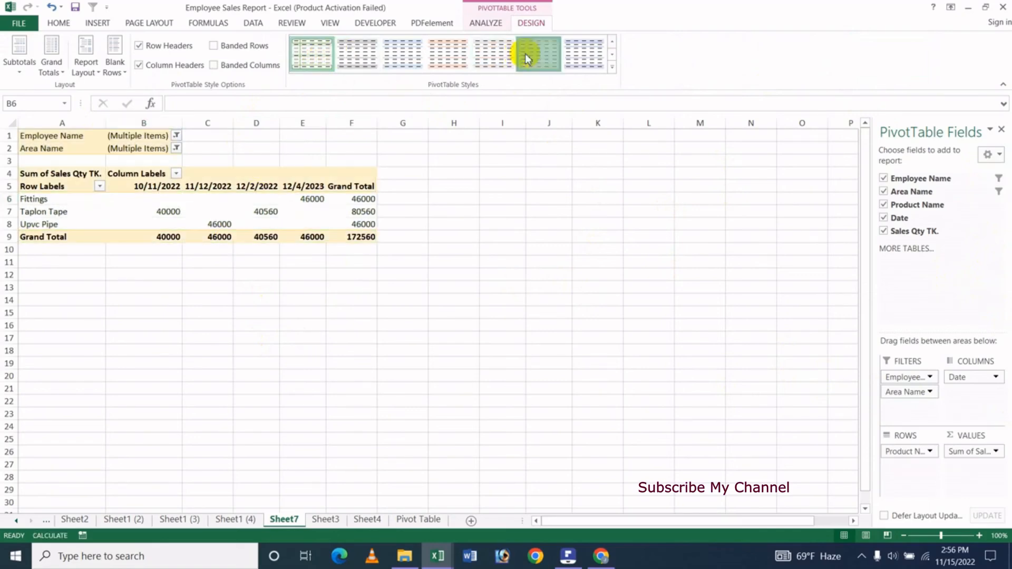
{"action": "left_click", "coordinate": [612, 68]}
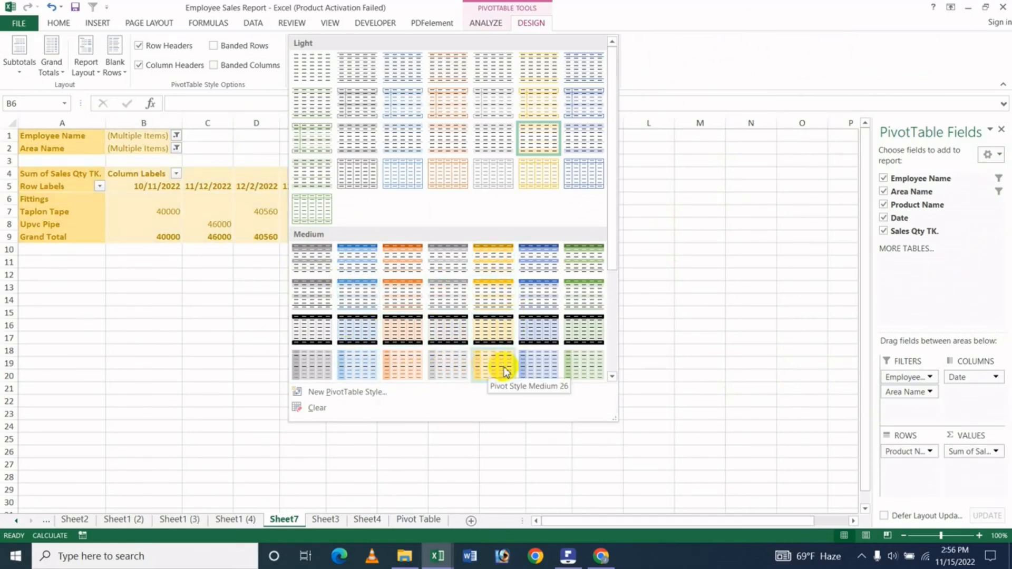
{"action": "left_click", "coordinate": [572, 369]}
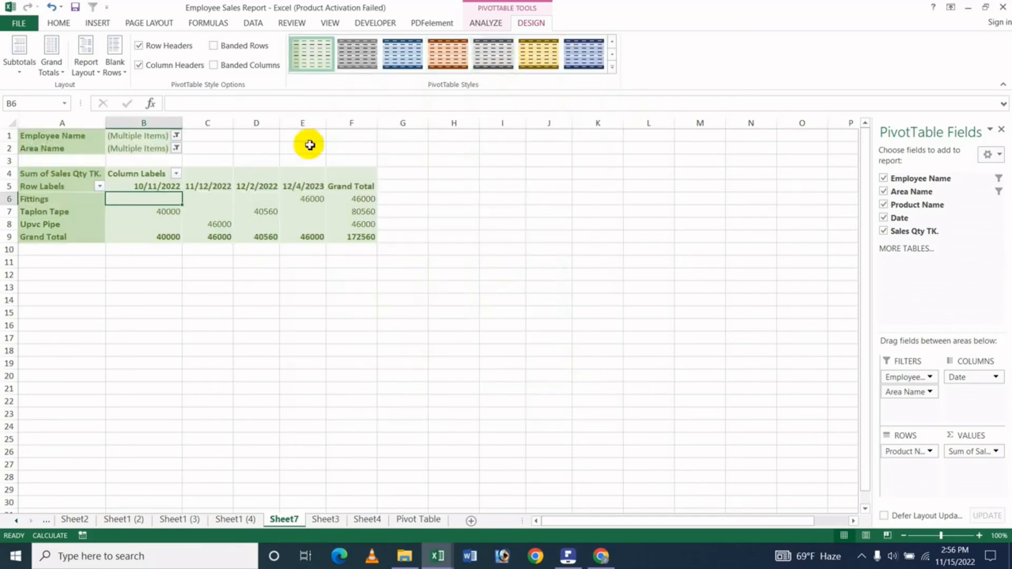
Turn the pivot table's Row Headers and Column Headers style options off and back on
{"action": "left_click", "coordinate": [139, 46]}
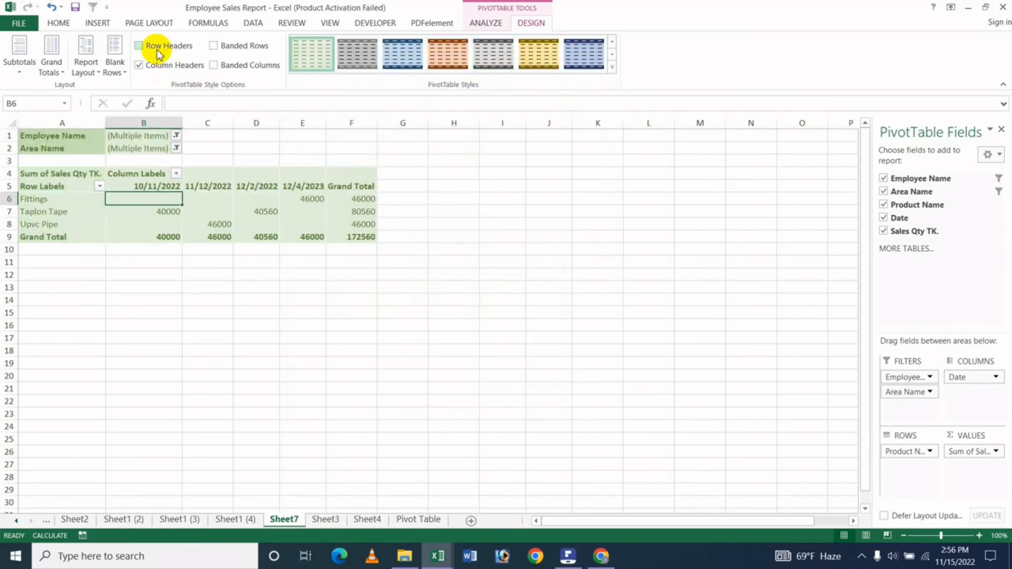
{"action": "left_click", "coordinate": [158, 52]}
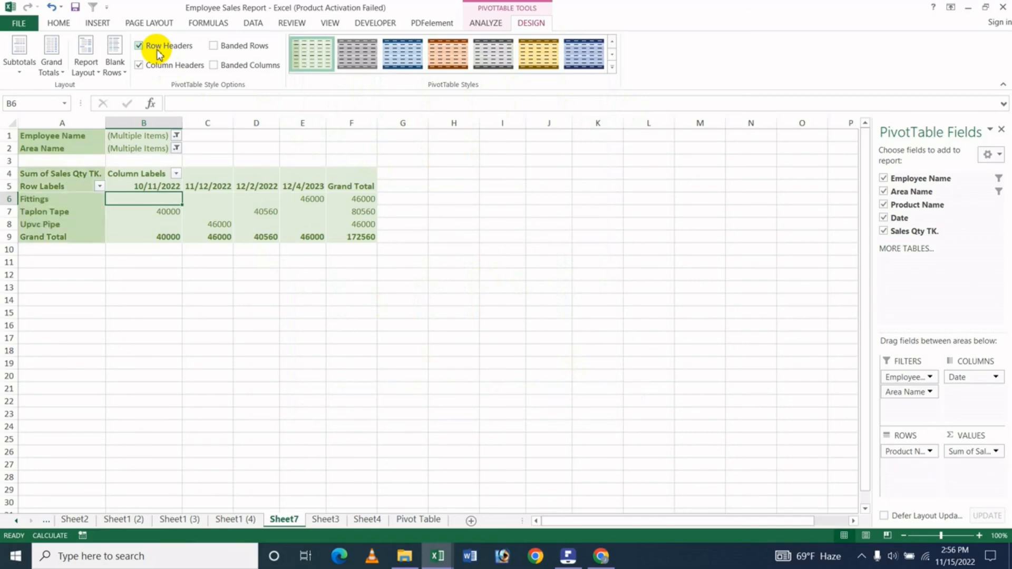
{"action": "left_click", "coordinate": [159, 49]}
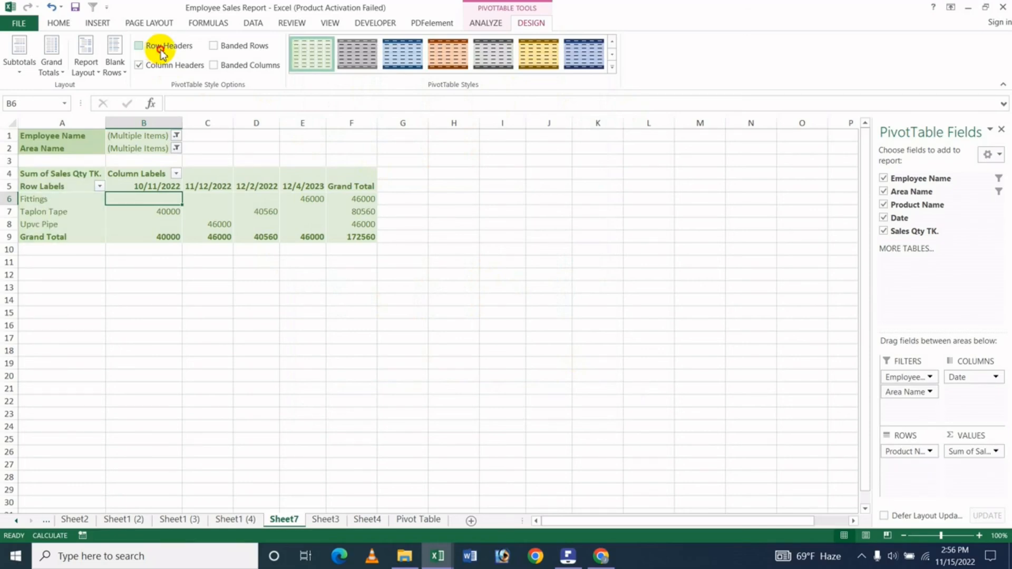
{"action": "left_click", "coordinate": [158, 47]}
{"action": "left_click", "coordinate": [156, 66]}
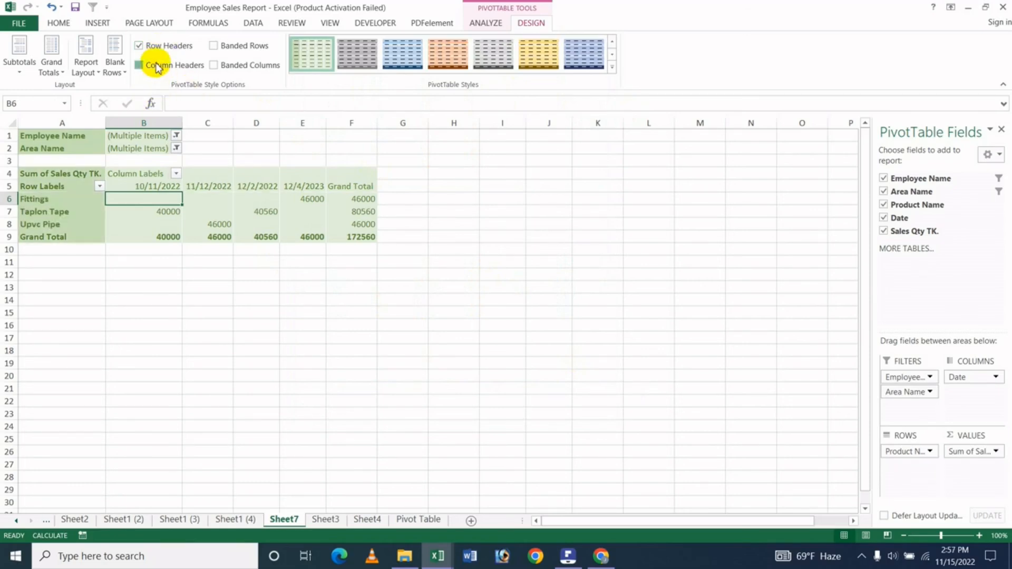
{"action": "left_click", "coordinate": [157, 65]}
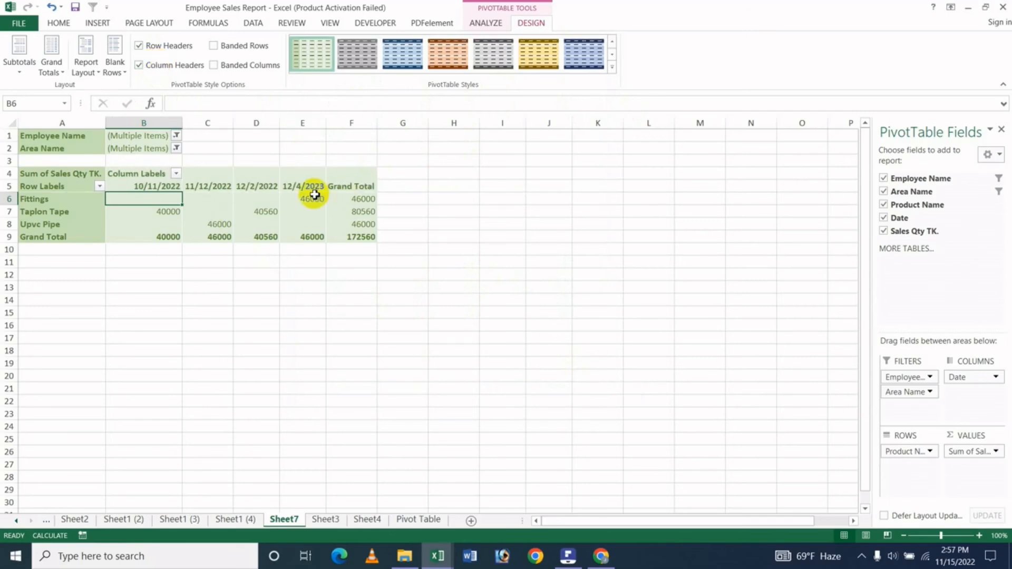
Try Banded Rows and Banded Columns separately, and leave both enabled on the pivot table
{"action": "left_click", "coordinate": [221, 47]}
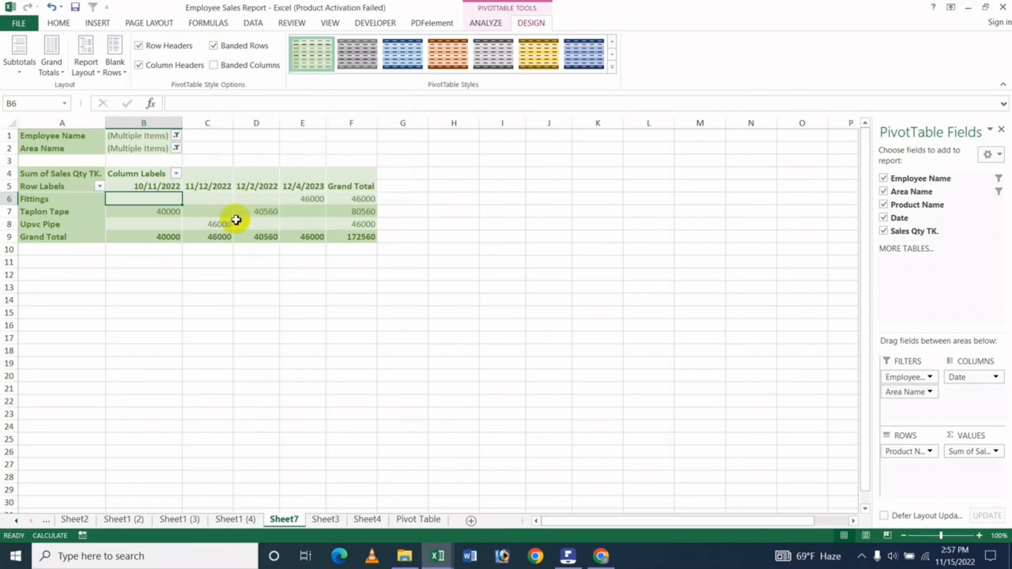
{"action": "left_click", "coordinate": [232, 45]}
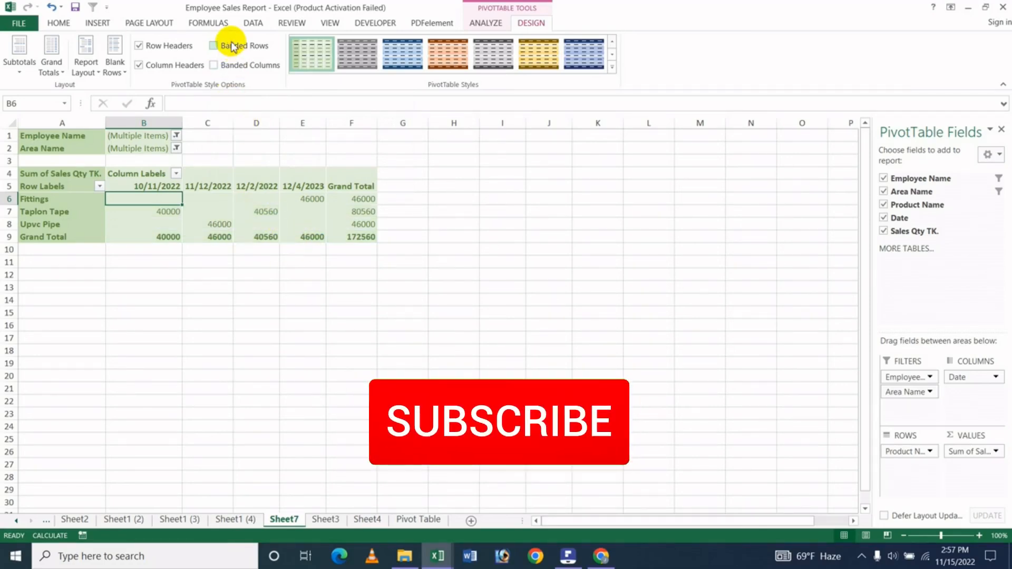
{"action": "left_click", "coordinate": [248, 66]}
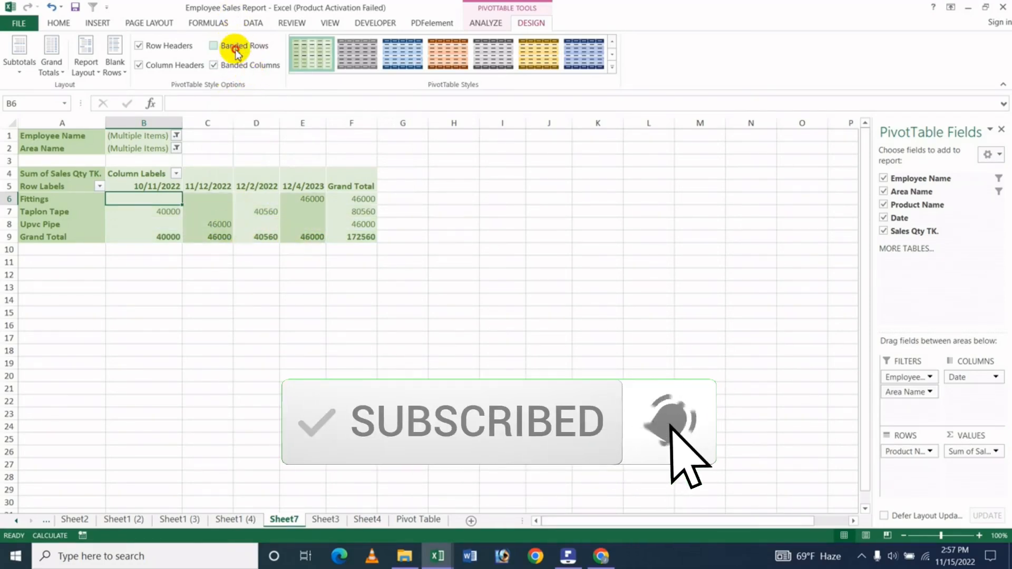
{"action": "left_click", "coordinate": [235, 47]}
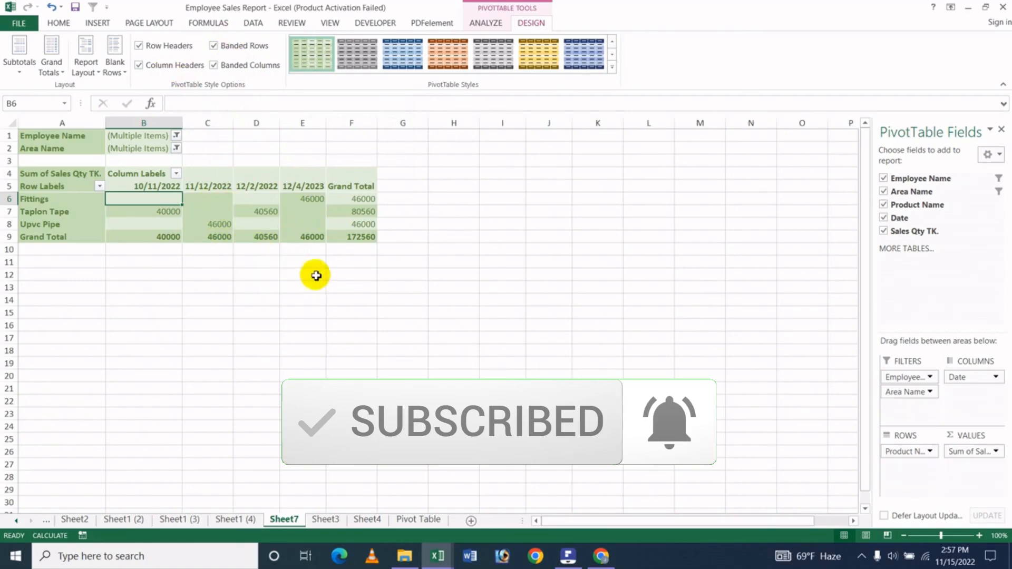
Turn the pivot table's Grand Totals off for rows and columns, and turn them on again for both
{"action": "left_click", "coordinate": [51, 67]}
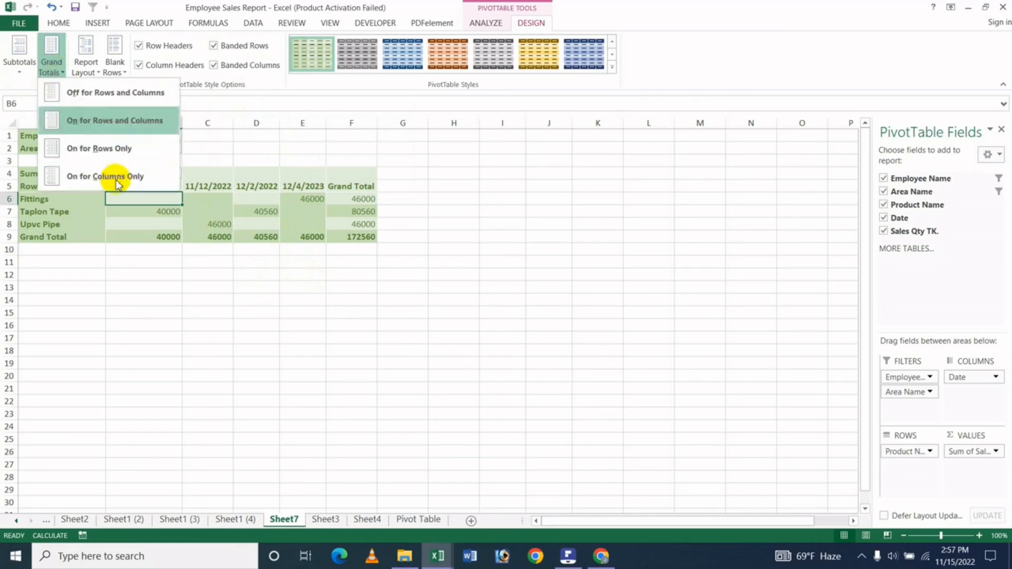
{"action": "left_click", "coordinate": [132, 123]}
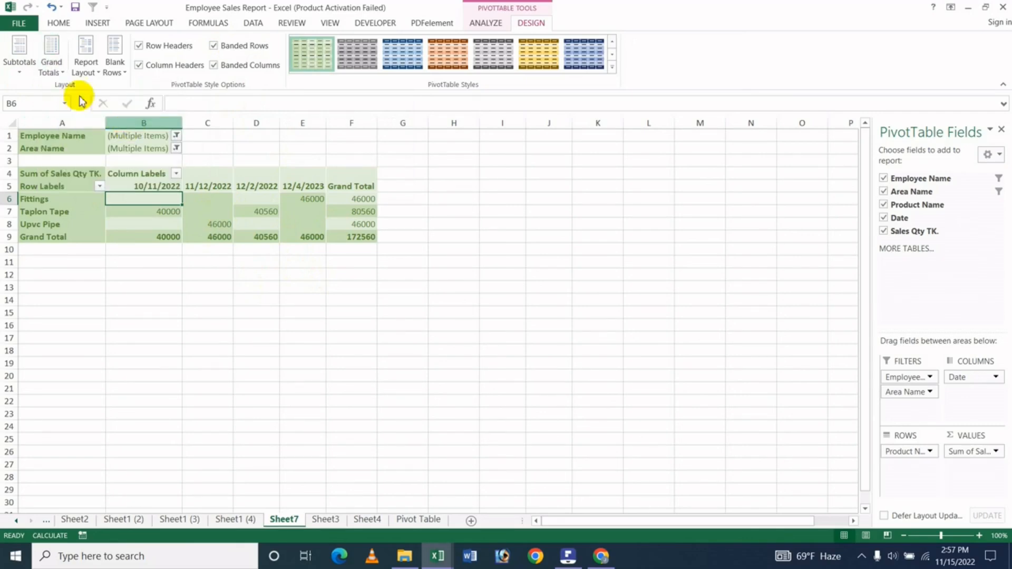
{"action": "left_click", "coordinate": [57, 72]}
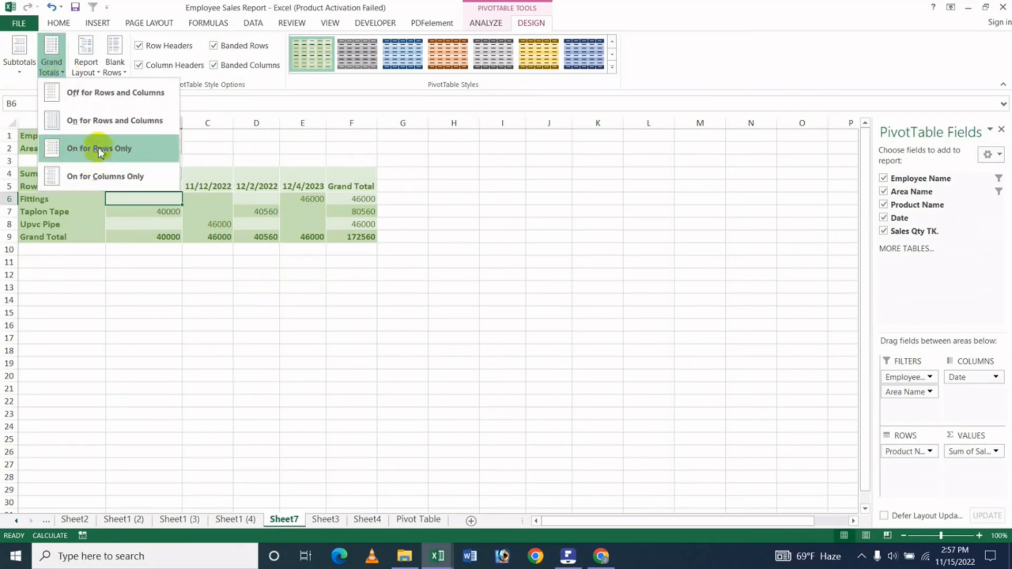
{"action": "left_click", "coordinate": [100, 95]}
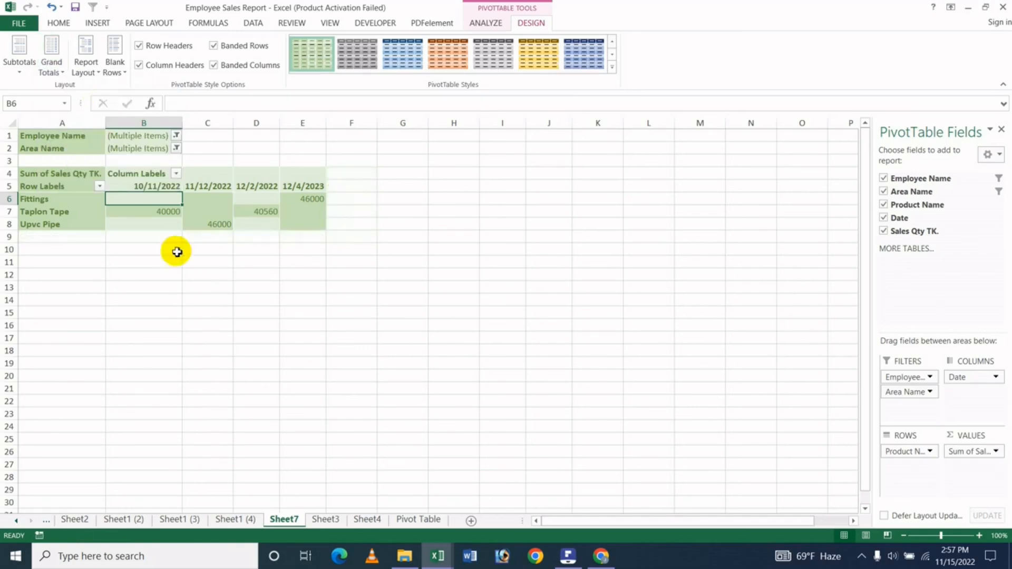
{"action": "left_click", "coordinate": [64, 72]}
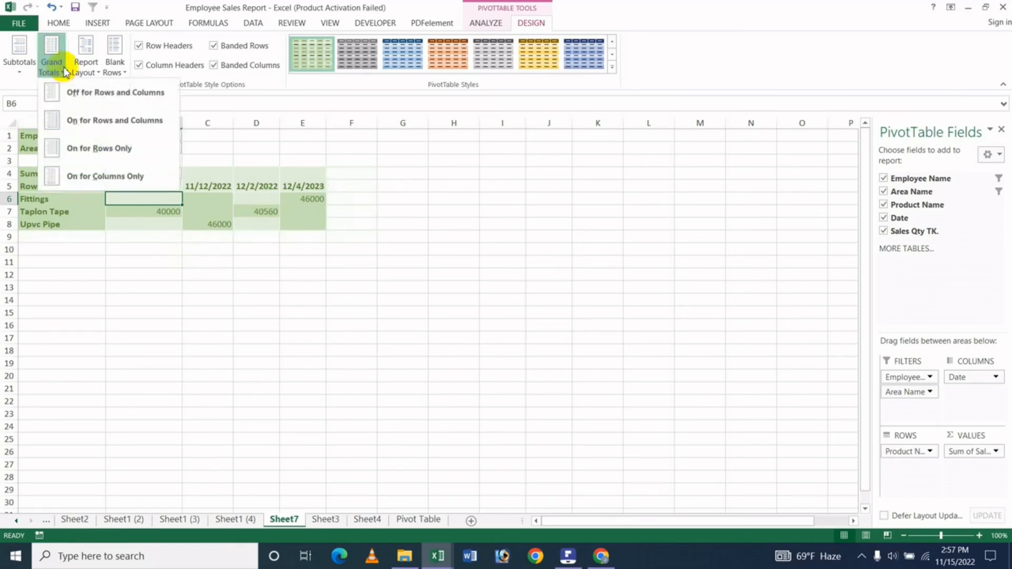
{"action": "left_click", "coordinate": [100, 125]}
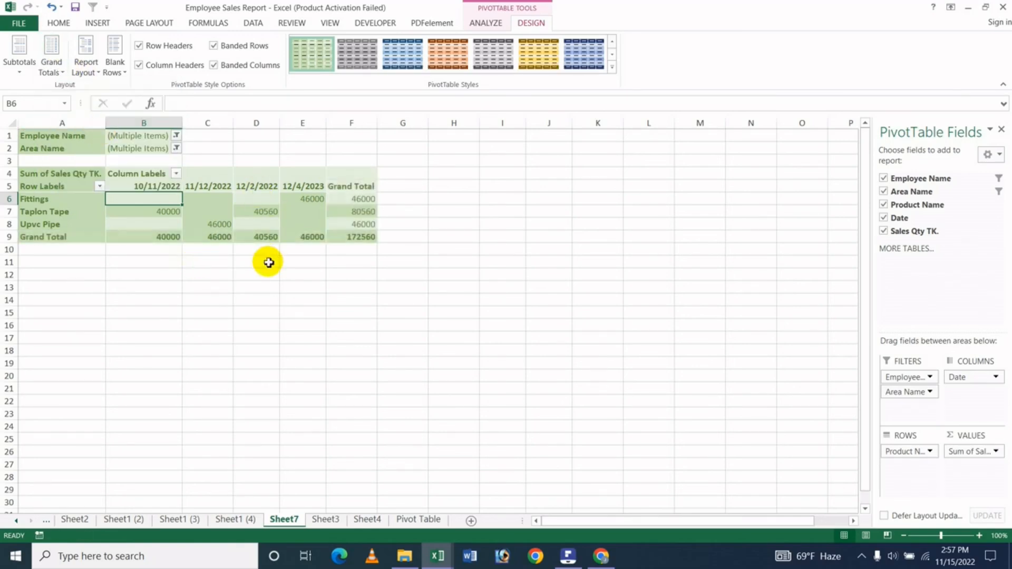
Set the pivot table's subtotals to show at the top of the group, and switch them to the bottom of the group
{"action": "left_click", "coordinate": [20, 61]}
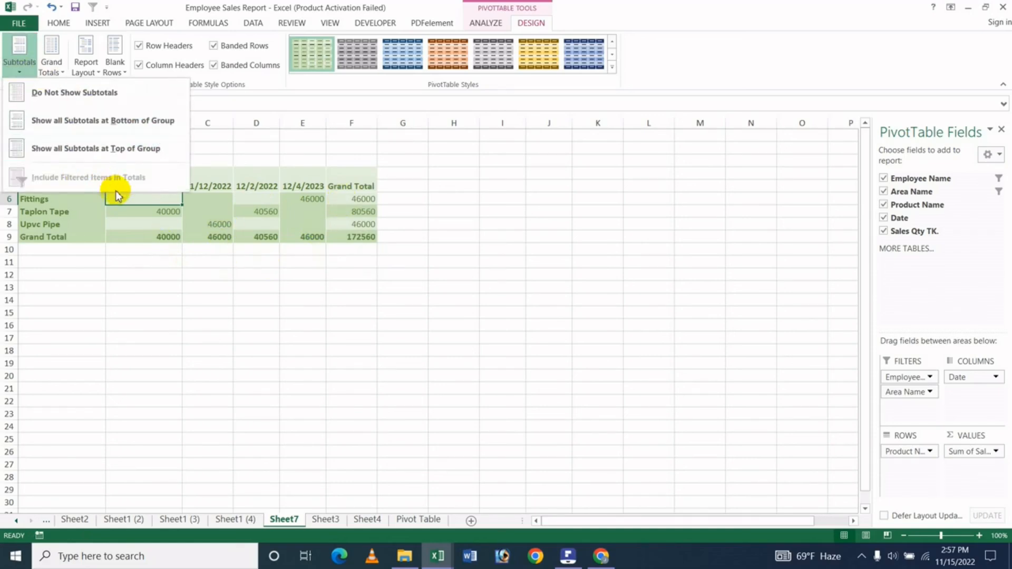
{"action": "left_click", "coordinate": [138, 150]}
{"action": "left_click", "coordinate": [20, 60]}
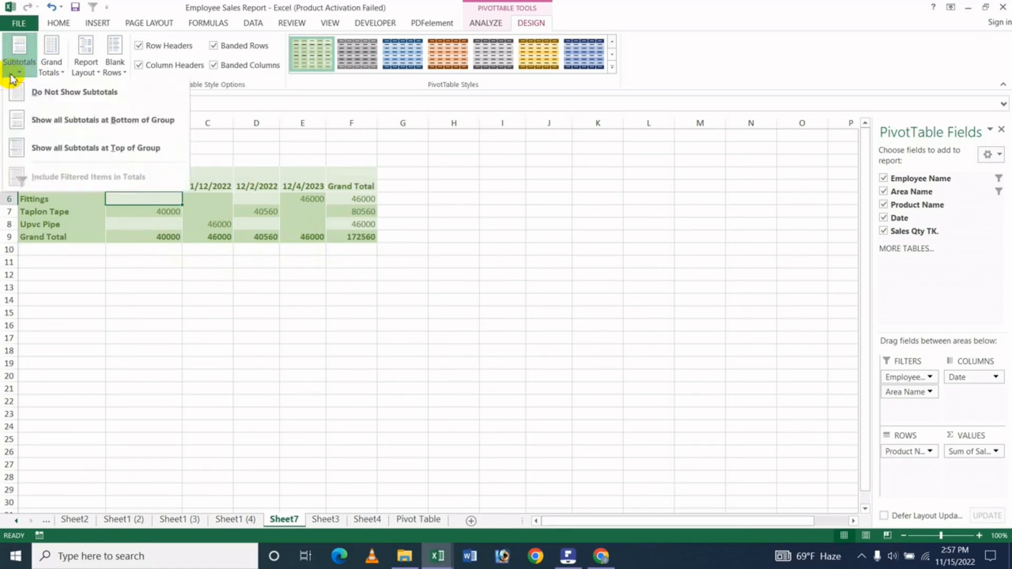
{"action": "left_click", "coordinate": [71, 117]}
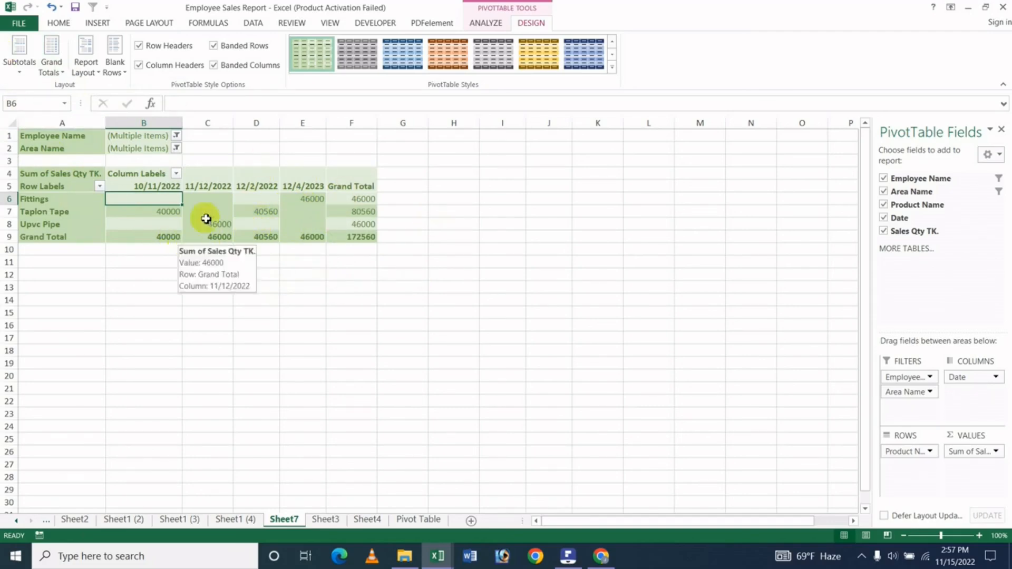
Try Tabular Form, Outline Form and Do Not Repeat Item Labels on the pivot table, and return it to Compact Form
{"action": "left_click", "coordinate": [96, 79]}
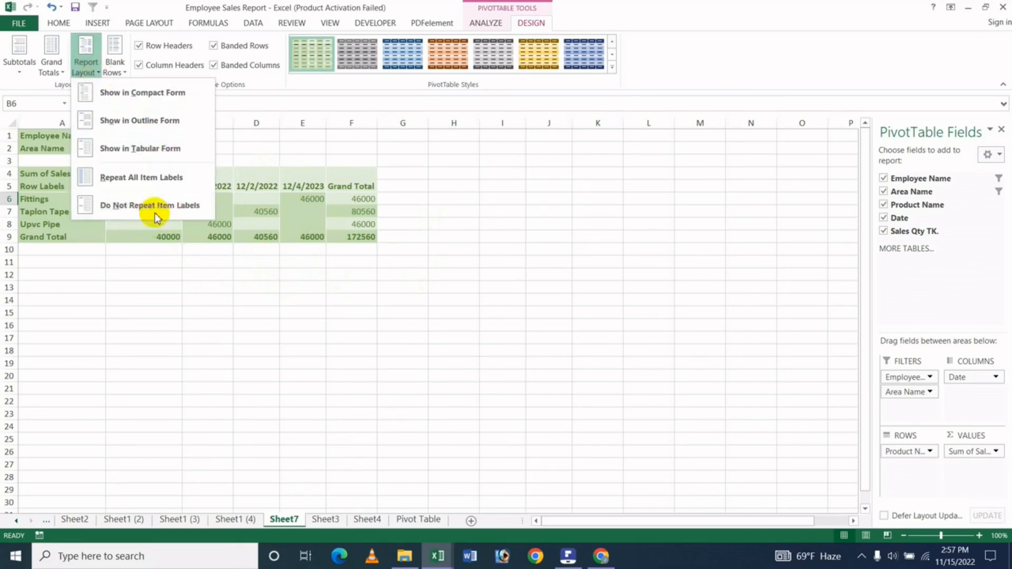
{"action": "left_click", "coordinate": [153, 146]}
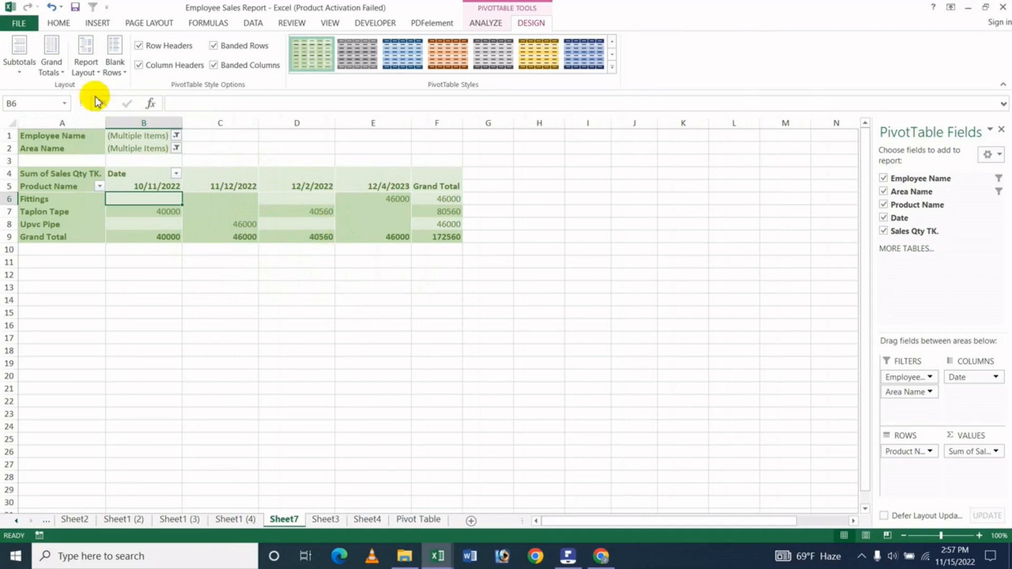
{"action": "left_click", "coordinate": [92, 64]}
{"action": "left_click", "coordinate": [135, 121]}
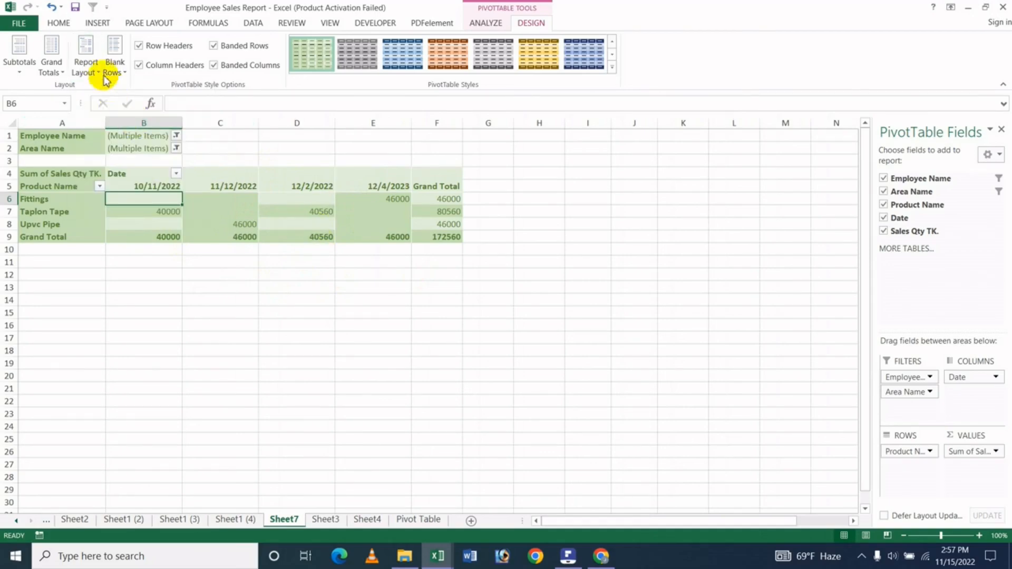
{"action": "left_click", "coordinate": [98, 72]}
{"action": "left_click", "coordinate": [127, 204]}
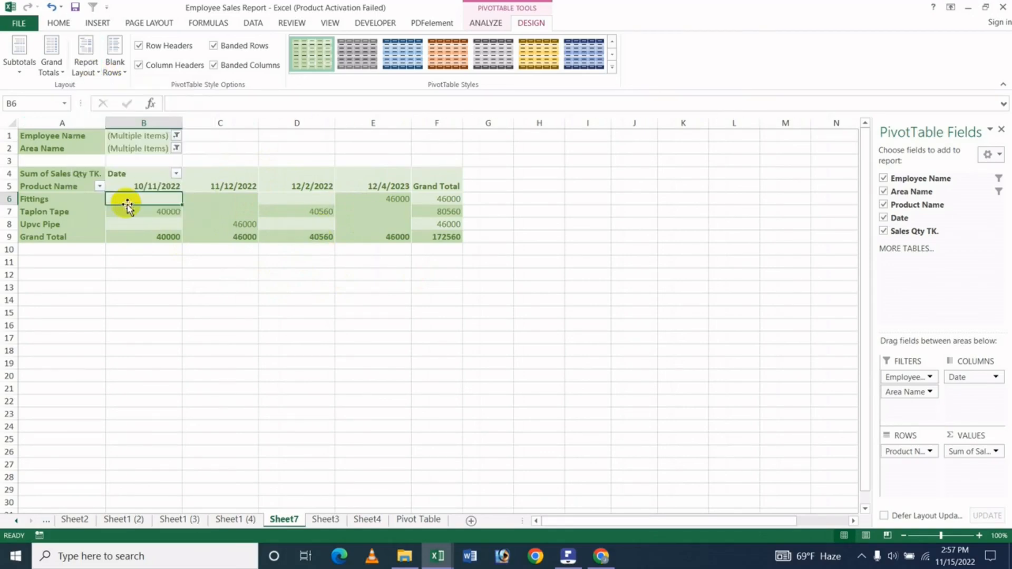
{"action": "left_click", "coordinate": [84, 66]}
{"action": "left_click", "coordinate": [138, 121]}
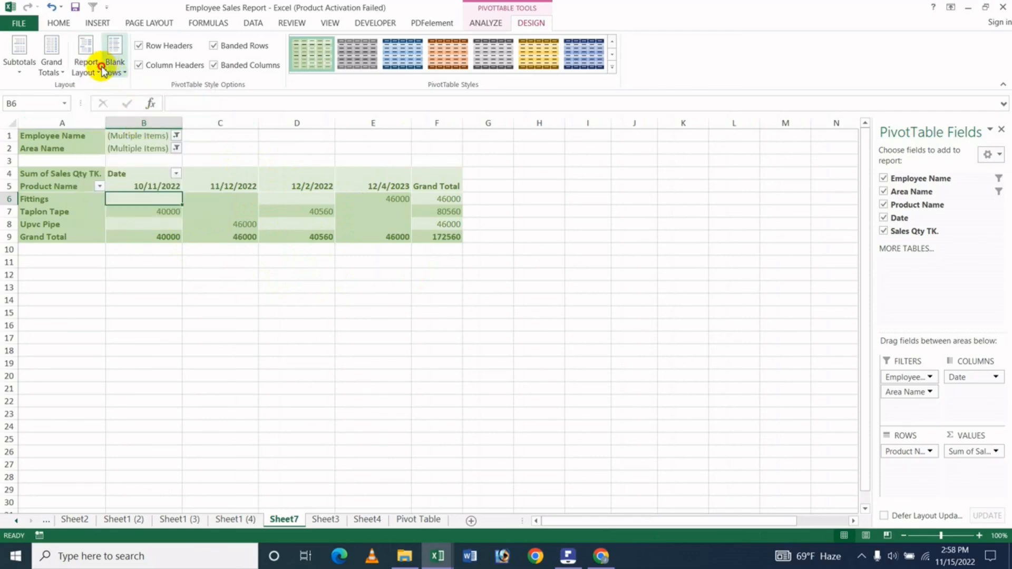
{"action": "left_click", "coordinate": [95, 63]}
{"action": "left_click", "coordinate": [129, 99]}
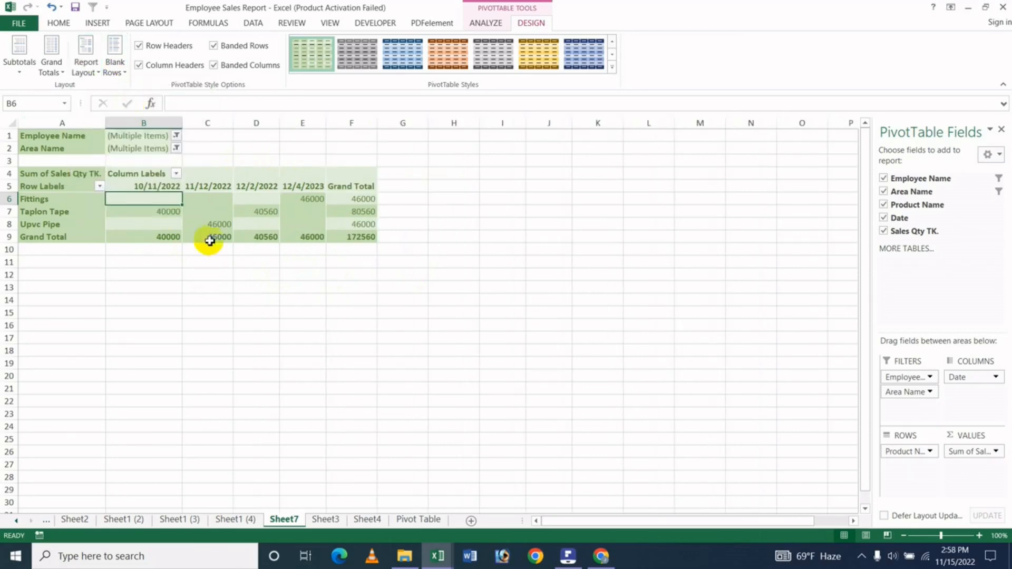
{"action": "left_click", "coordinate": [126, 74]}
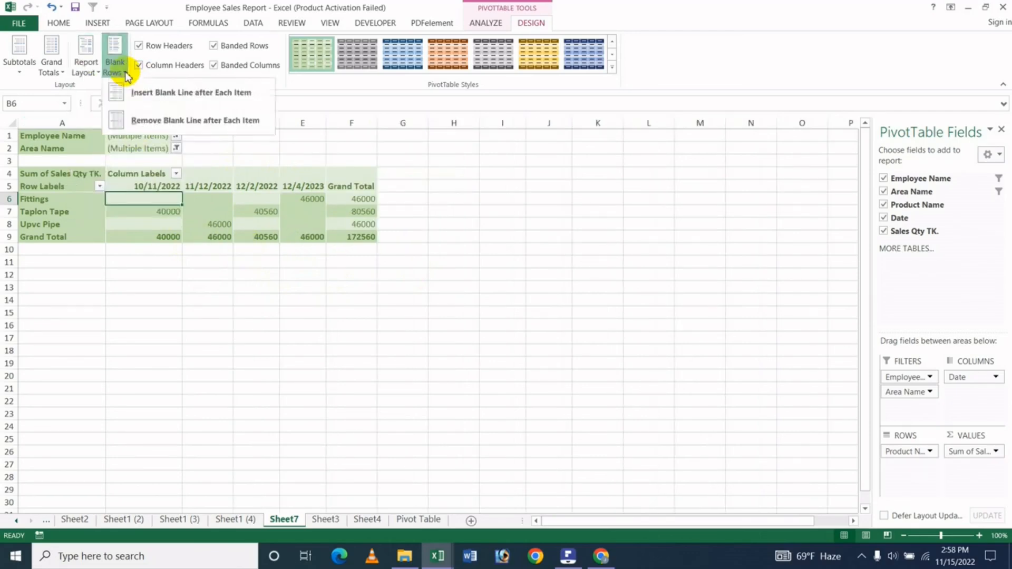
{"action": "left_click", "coordinate": [765, 94]}
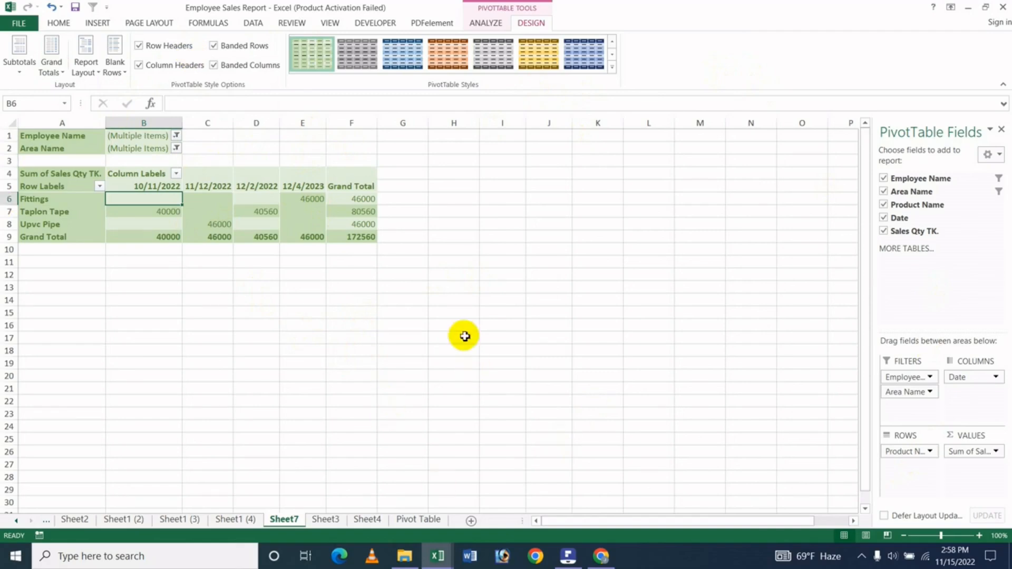
{"action": "left_click", "coordinate": [480, 25]}
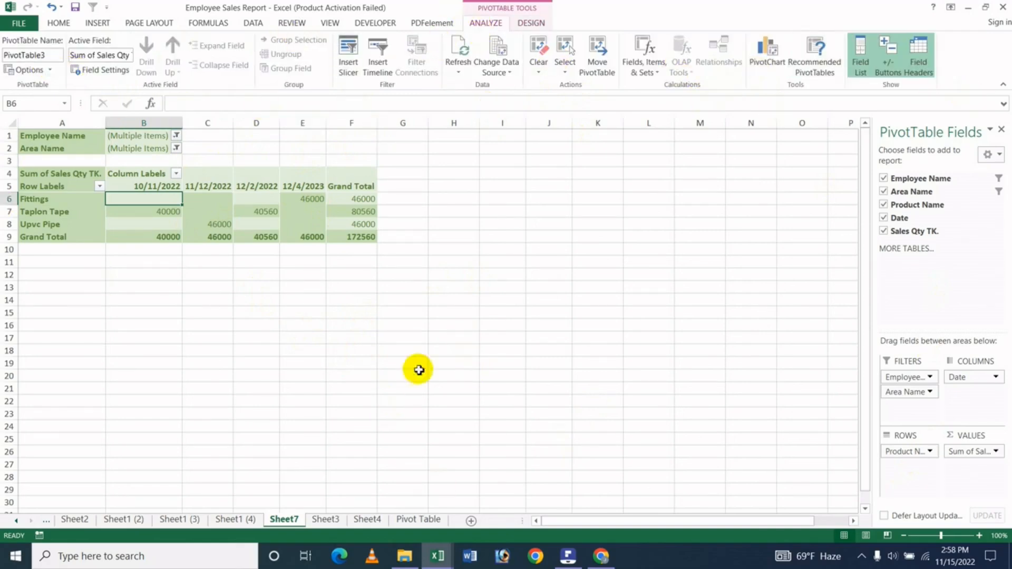
{"action": "left_click", "coordinate": [532, 23]}
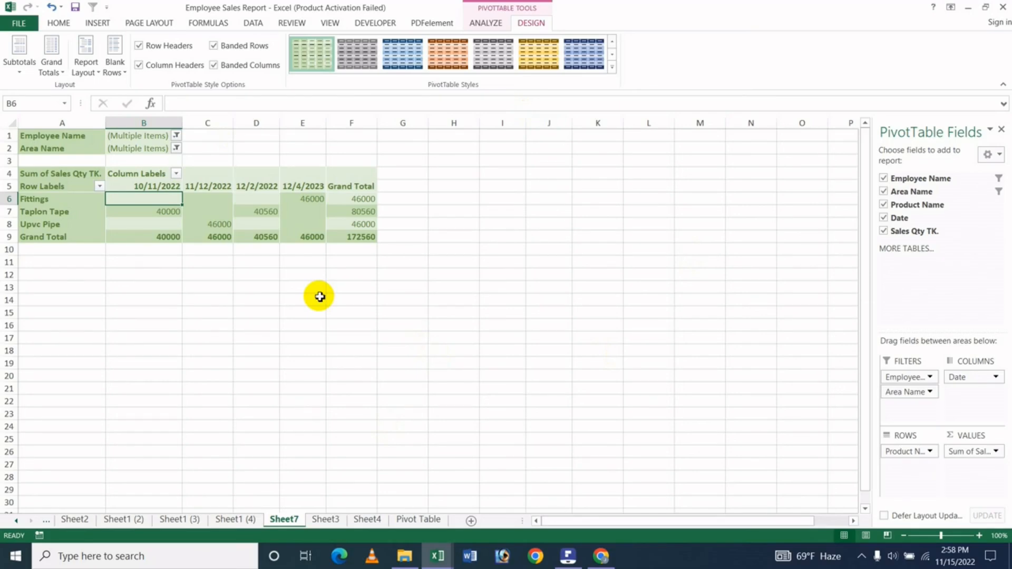
Switch to Chrome and view the JK Update Technology YouTube channel's videos page
{"action": "left_click", "coordinate": [601, 556]}
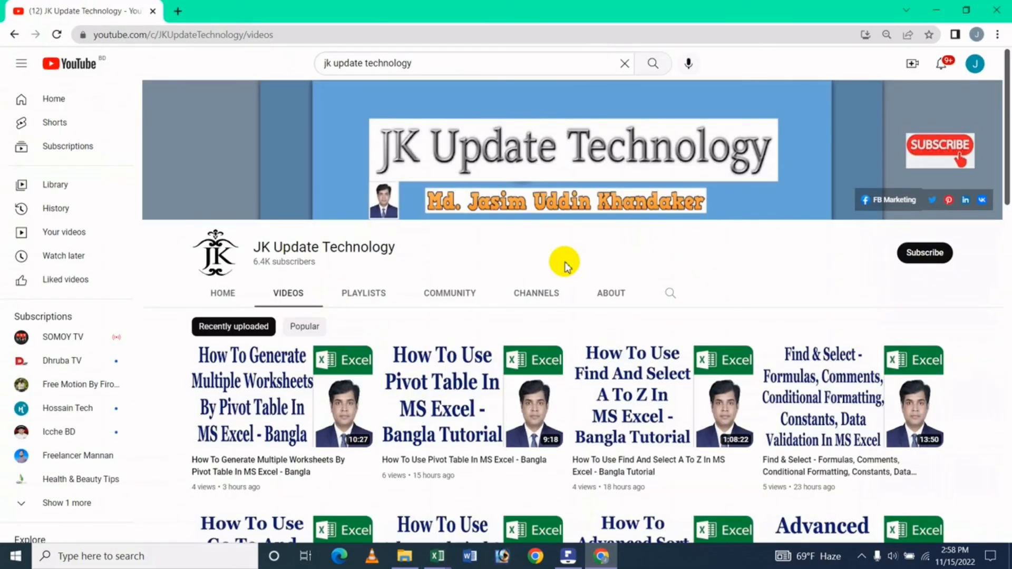